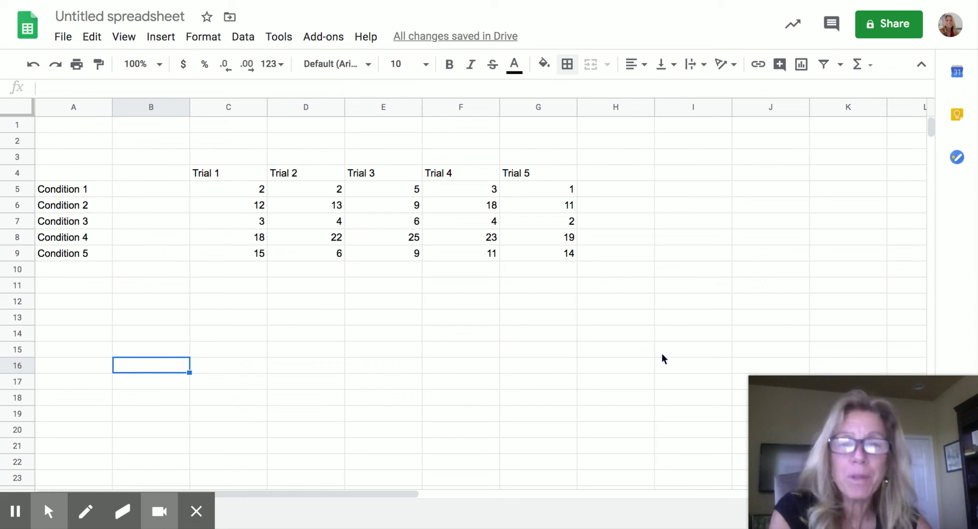
# Paste the light condition names into column B starting at B4.
pyautogui.moveTo(796, 402)
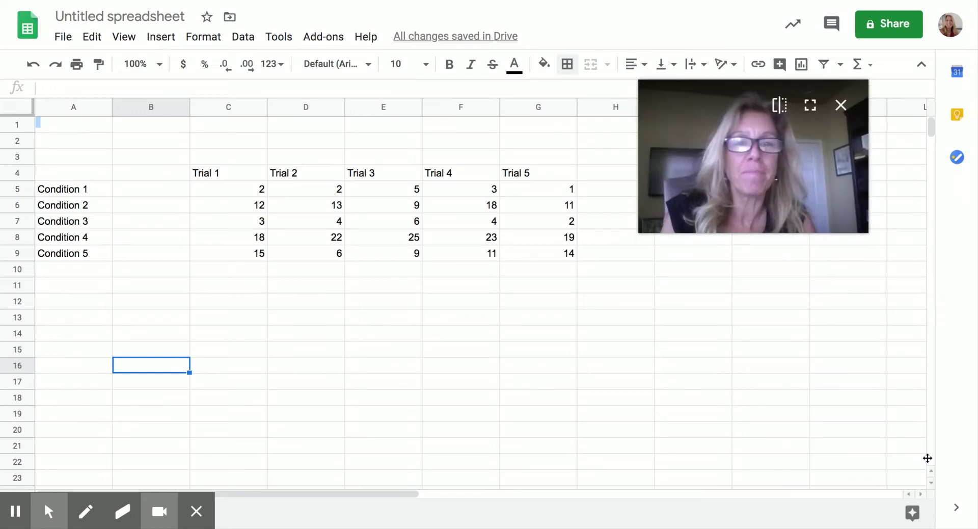
pyautogui.moveTo(927, 458); pyautogui.dragTo(741, 171)
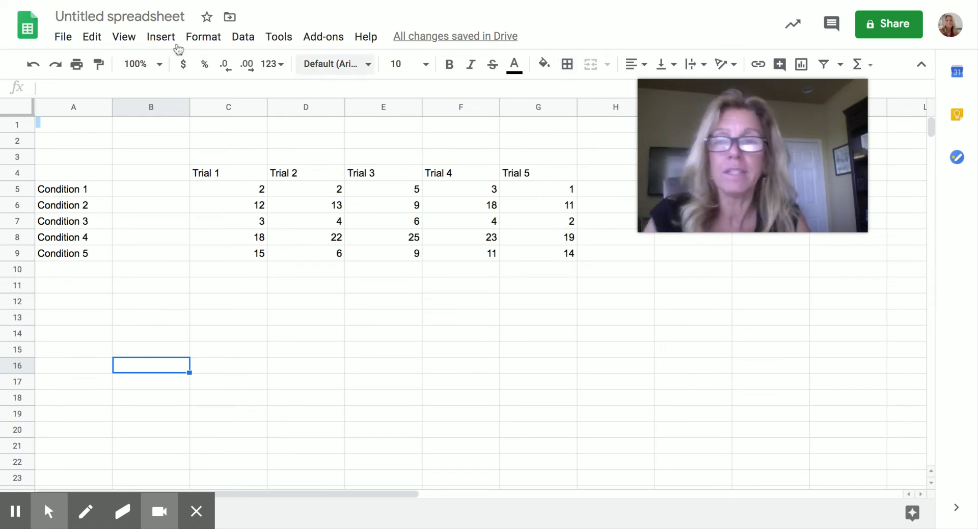
pyautogui.click(154, 171)
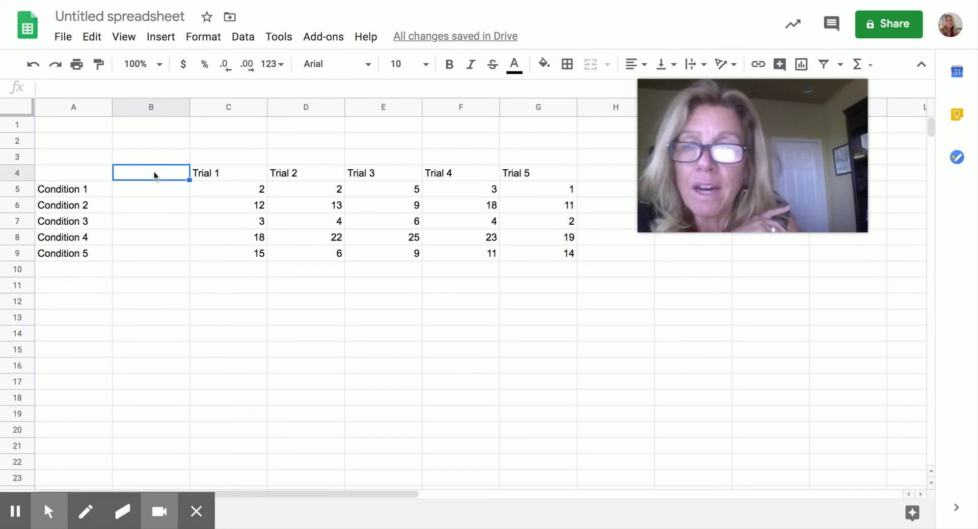
pyautogui.rightClick(154, 171)
pyautogui.click(188, 110)
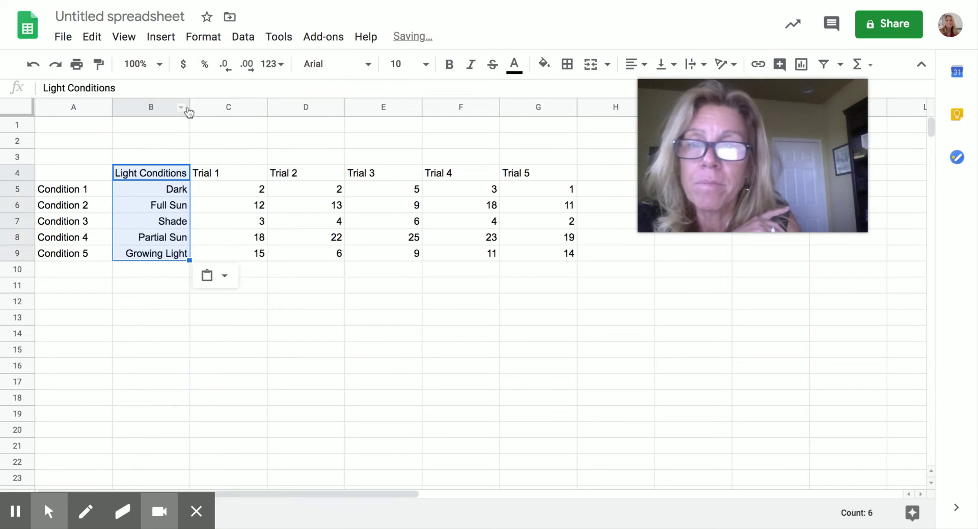
pyautogui.click(147, 317)
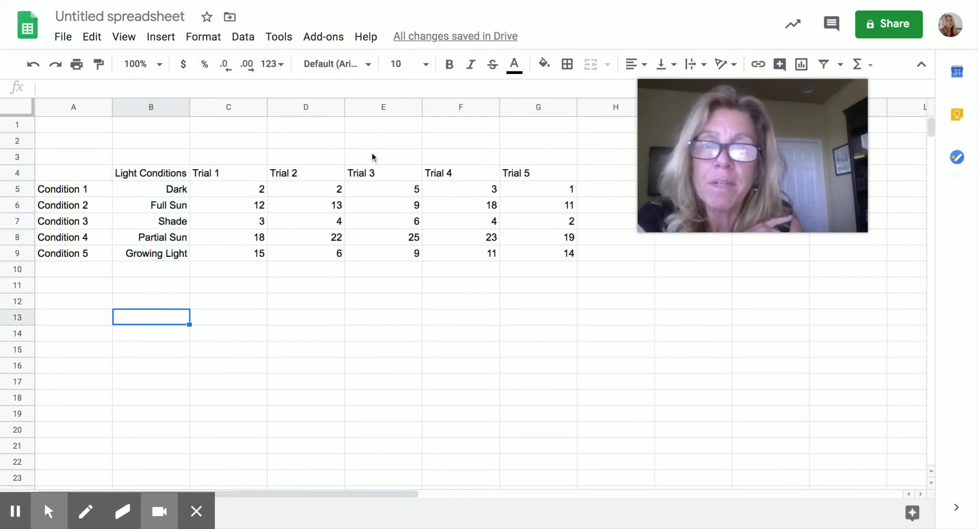
# Enter the table title 'Growth in Plants in cm' in cell C3.
pyautogui.click(236, 153)
pyautogui.write('Gr')
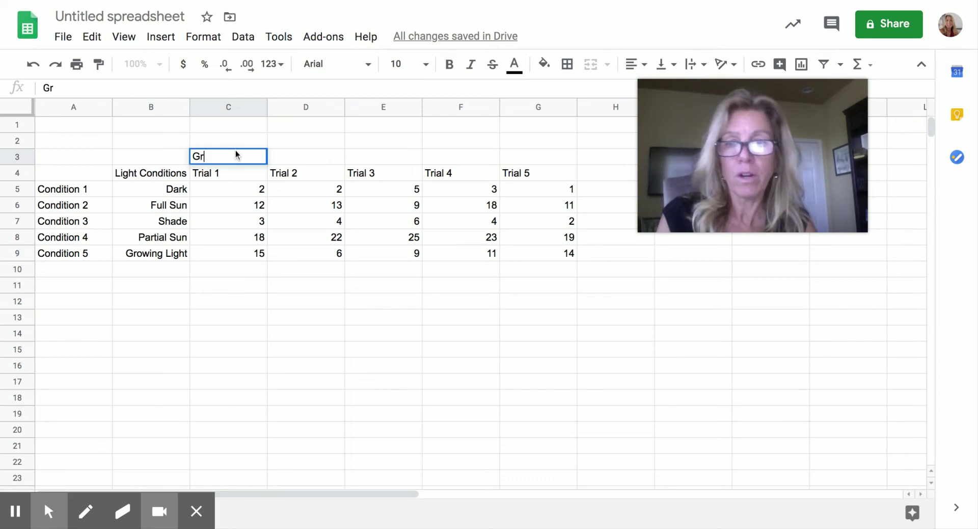
pyautogui.write('owth in Pla')
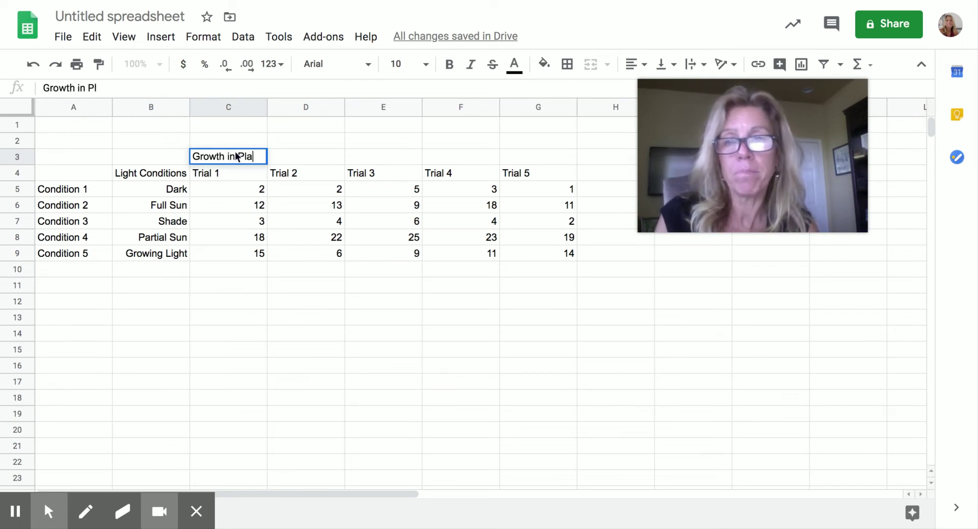
pyautogui.write('nts in cm')
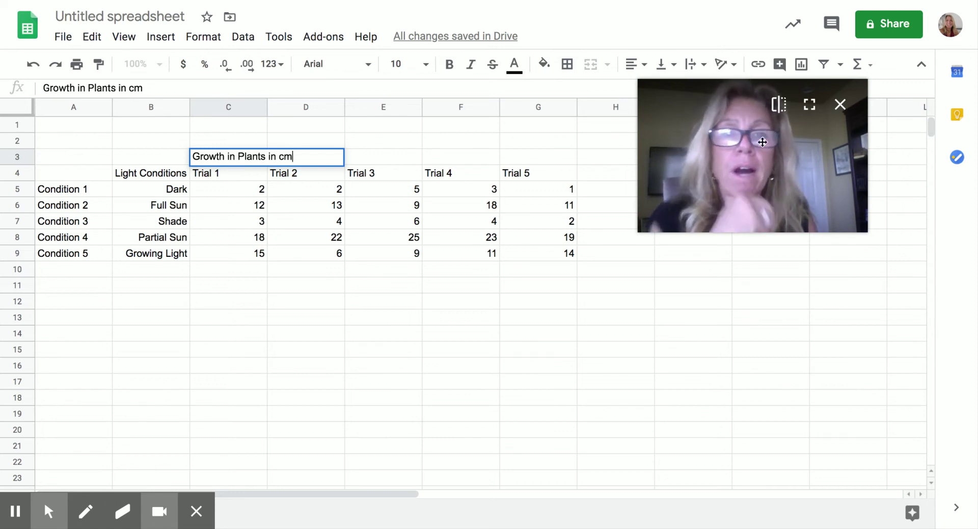
pyautogui.moveTo(748, 161); pyautogui.dragTo(468, 379)
# Add an AVG heading in H4 and enter =AVERAGE(C5:G5) in H5.
pyautogui.click(587, 409)
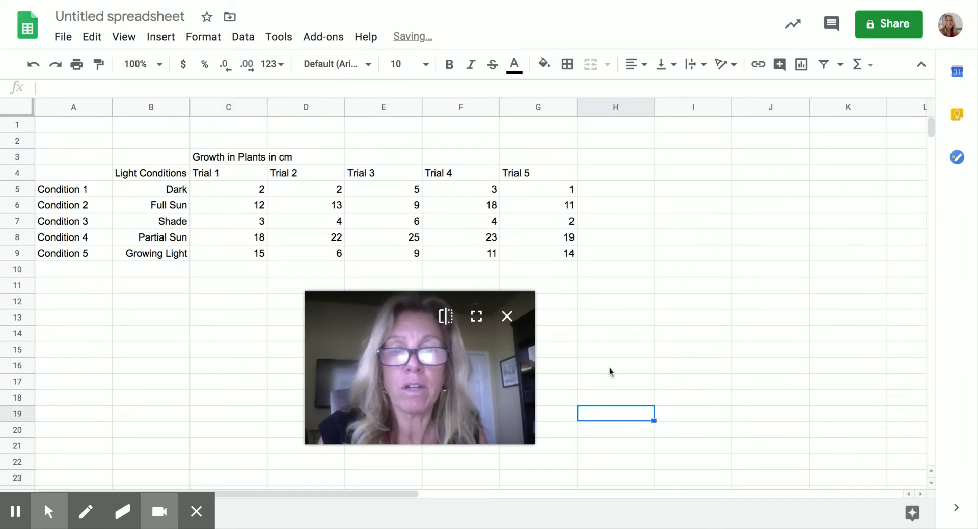
pyautogui.click(625, 175)
pyautogui.write('AVG')
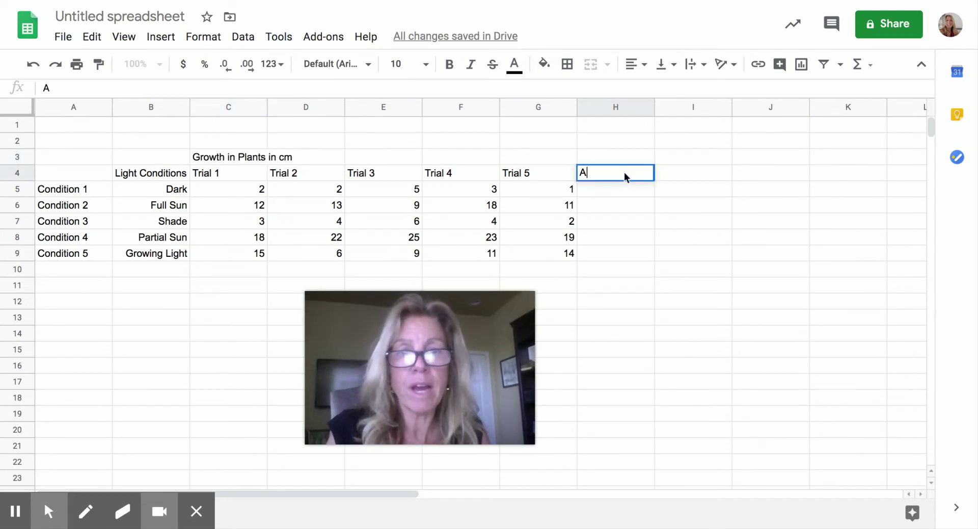
pyautogui.click(623, 193)
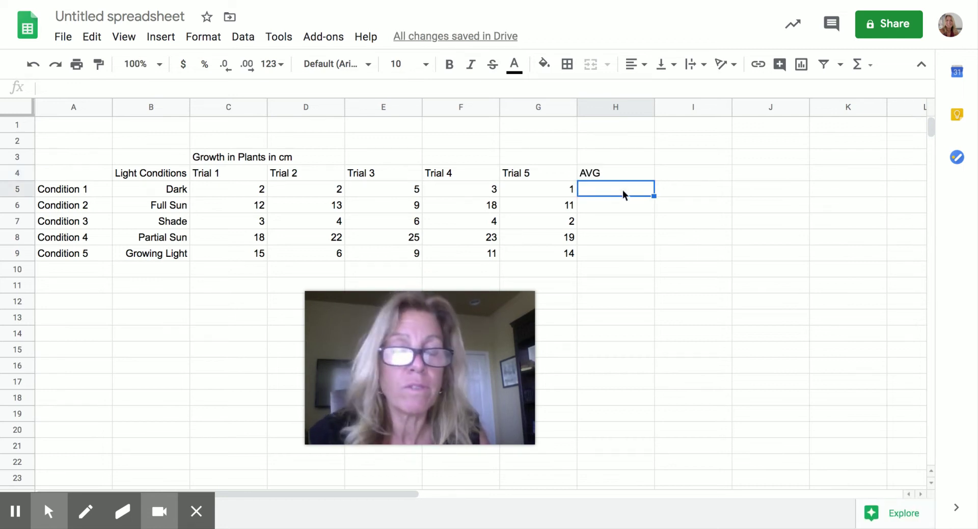
pyautogui.doubleClick(622, 189)
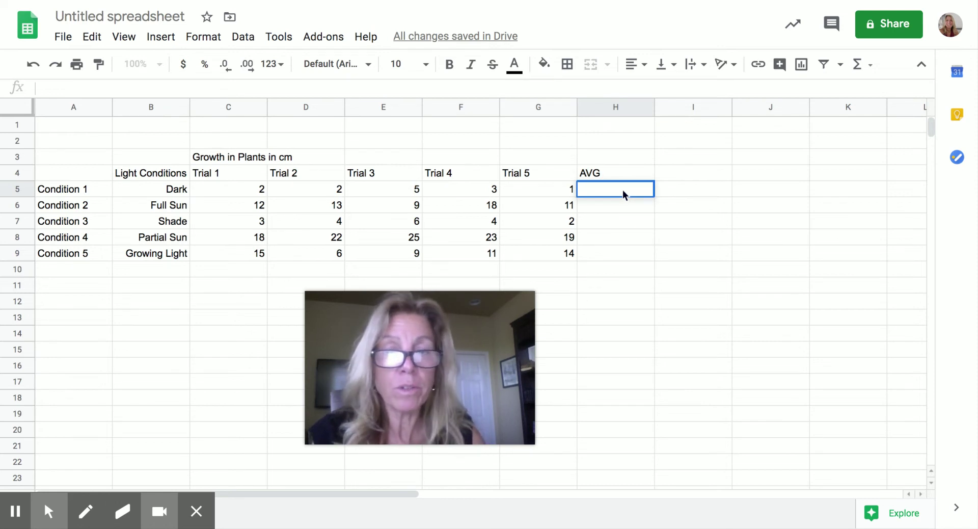
pyautogui.write('=')
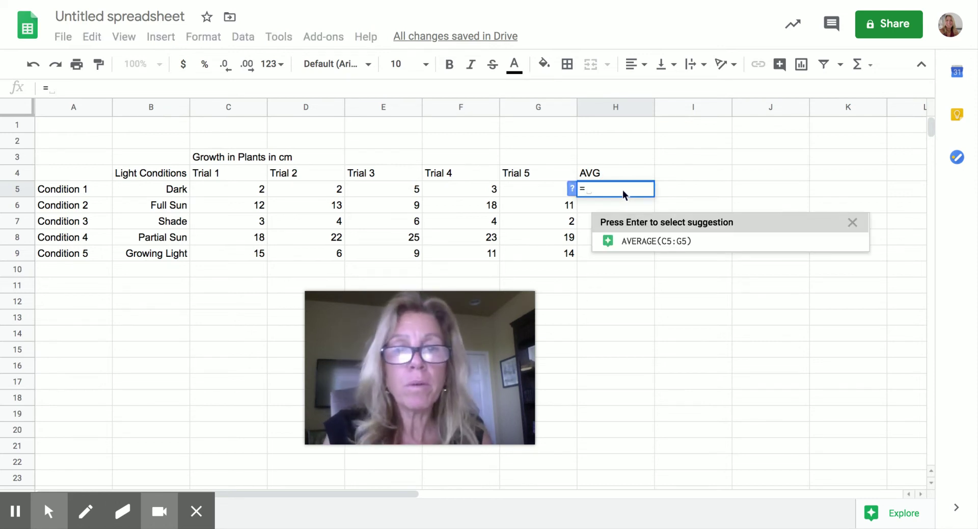
pyautogui.write('a')
pyautogui.press('BackSpace')
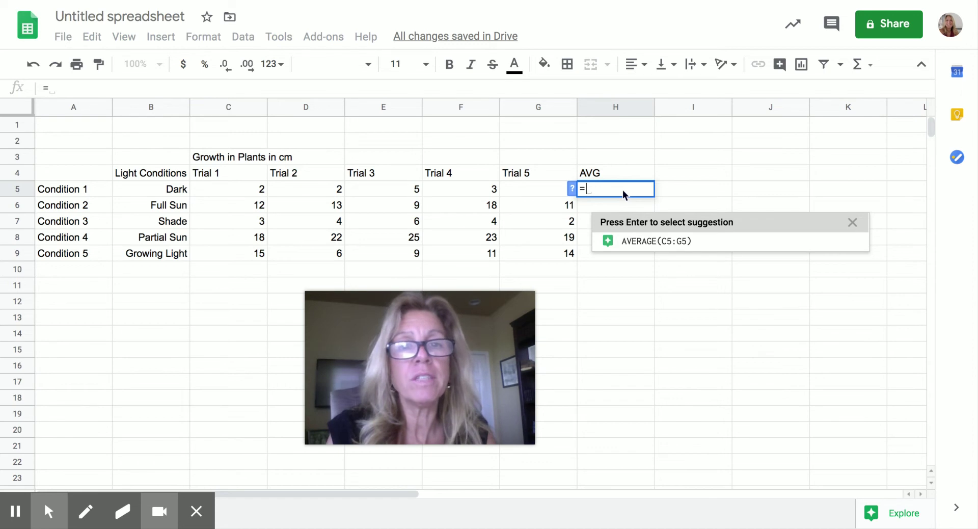
pyautogui.click(645, 244)
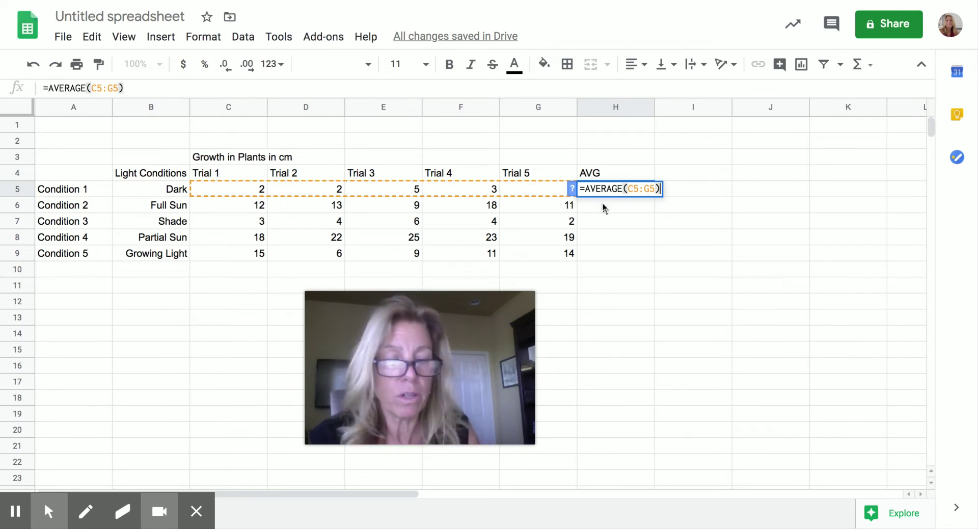
pyautogui.press('Return')
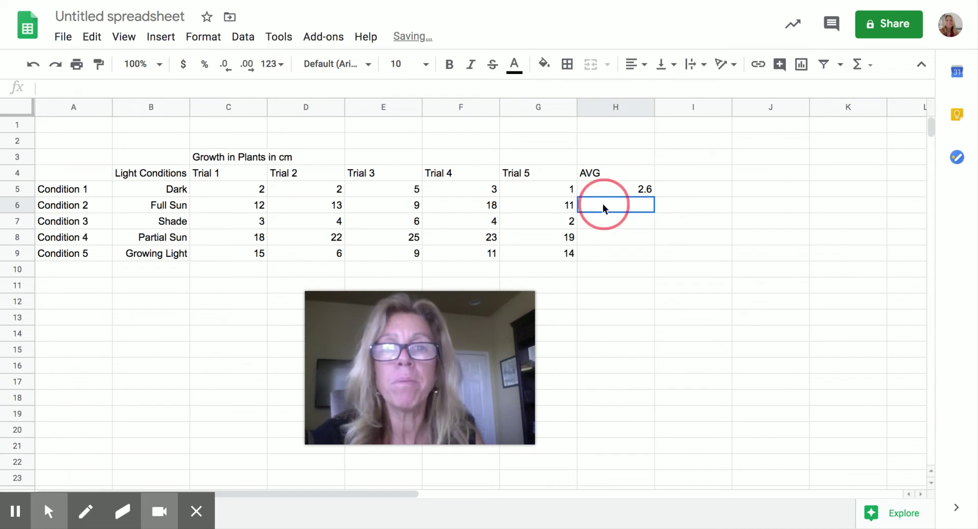
# Average C6:G6 in H6 and fill the average formula down to H9.
pyautogui.write('=a')
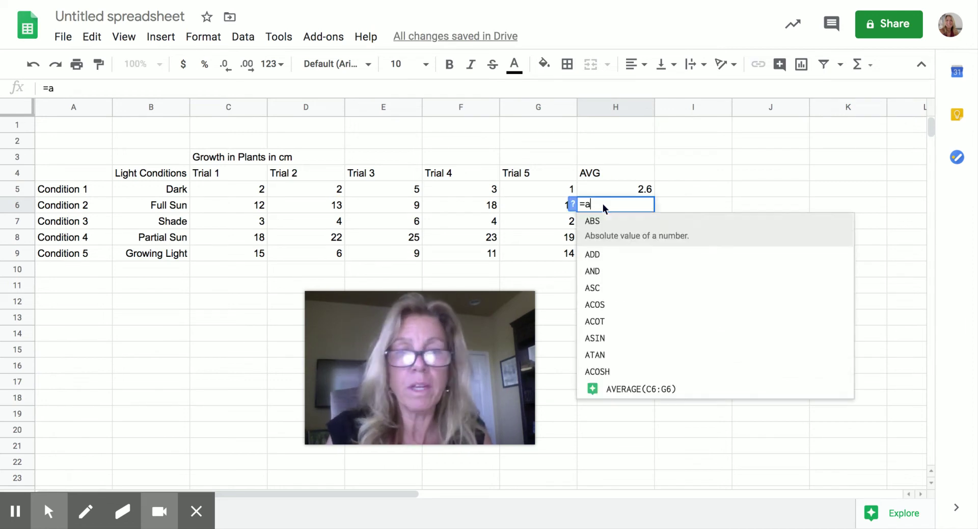
pyautogui.write('v')
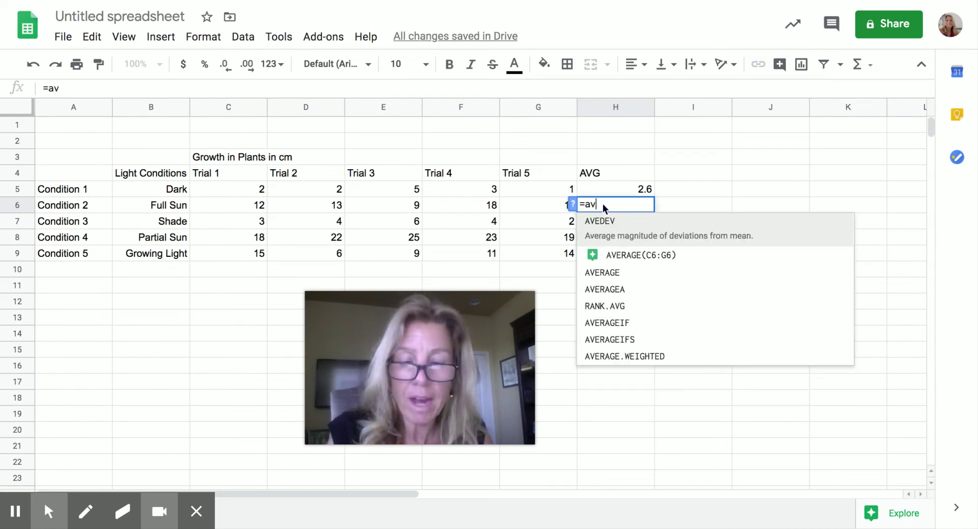
pyautogui.write('g')
pyautogui.press('BackSpace')
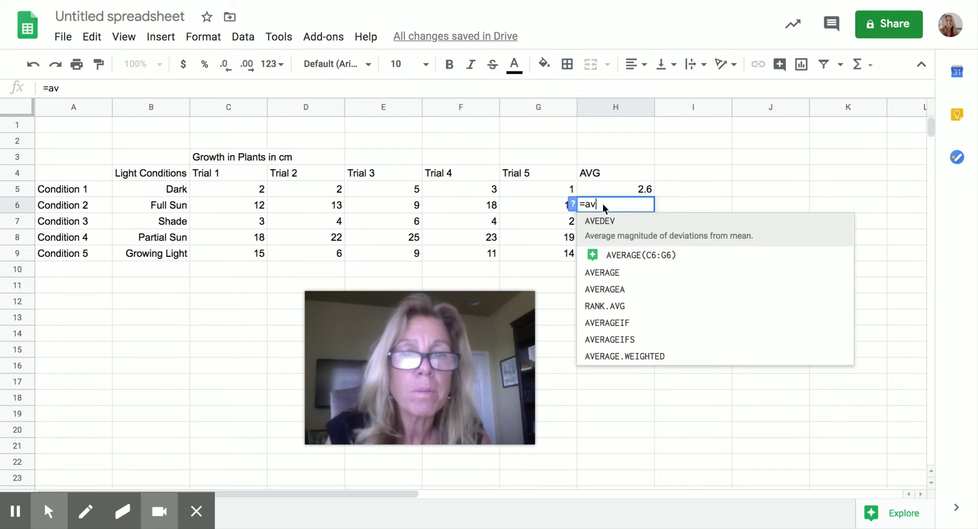
pyautogui.click(633, 239)
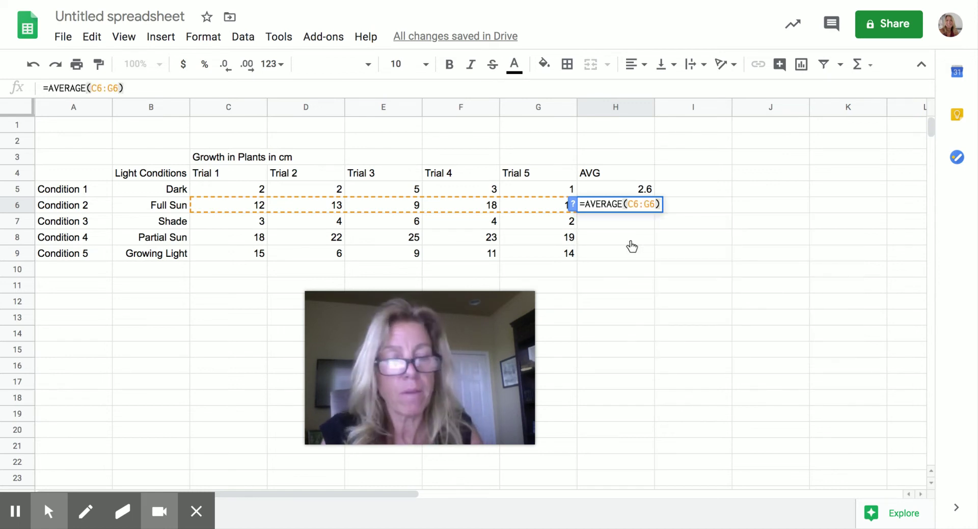
pyautogui.press('Return')
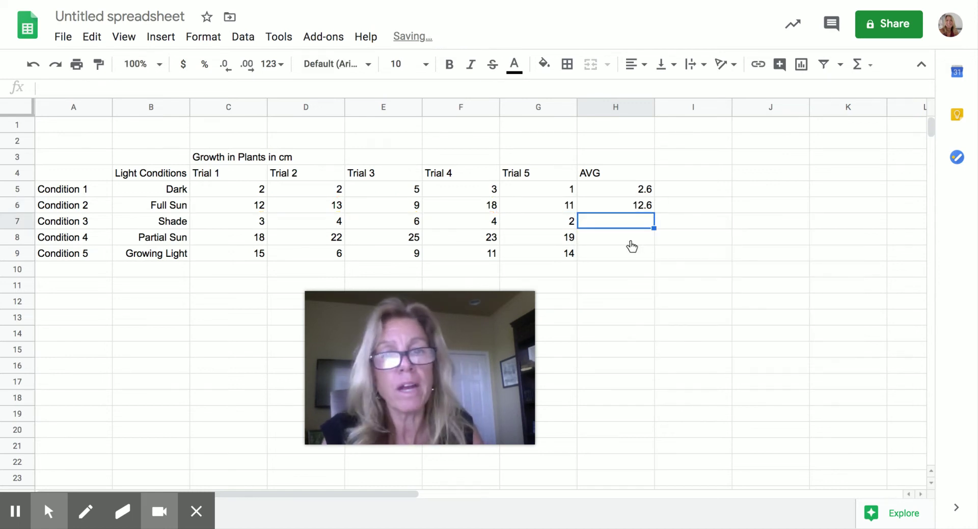
pyautogui.click(632, 205)
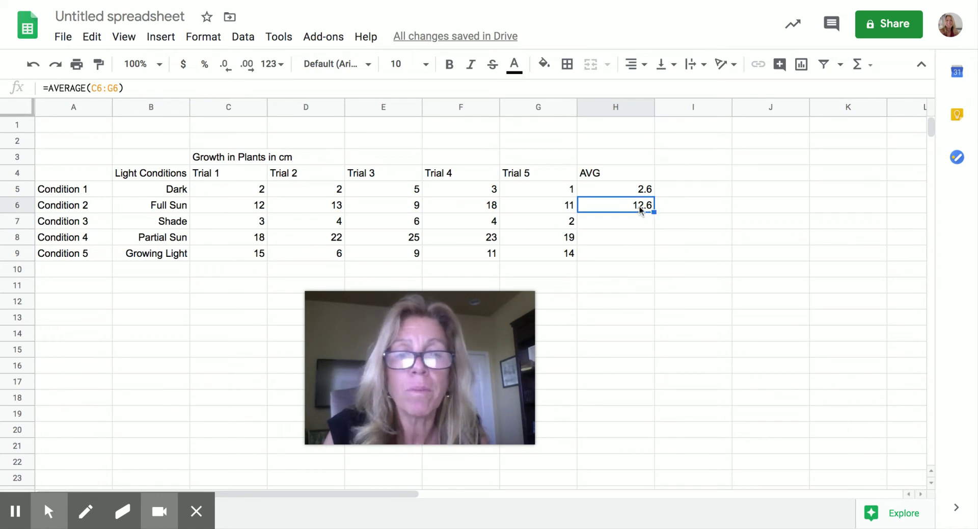
pyautogui.moveTo(654, 211); pyautogui.dragTo(654, 259)
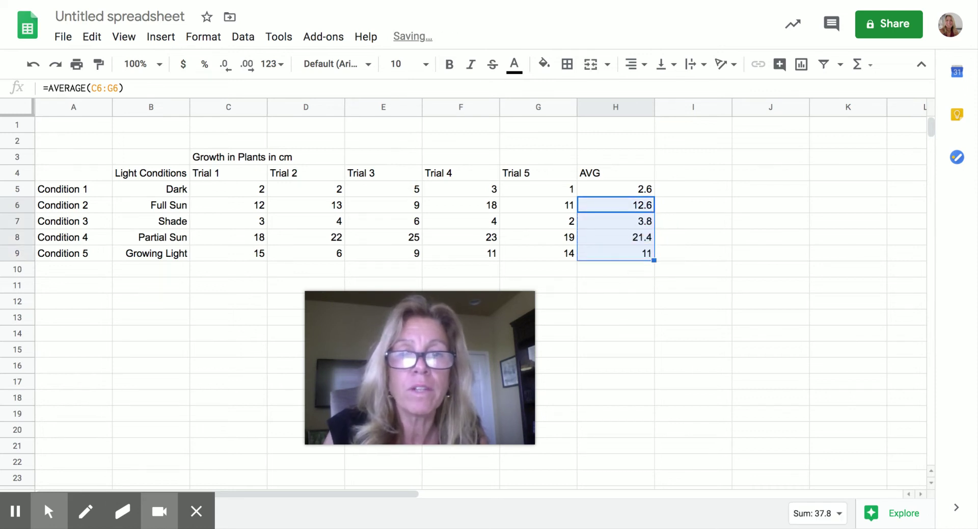
pyautogui.click(626, 316)
# Rename the H4 heading from AVG to AVG/Mean.
pyautogui.click(606, 176)
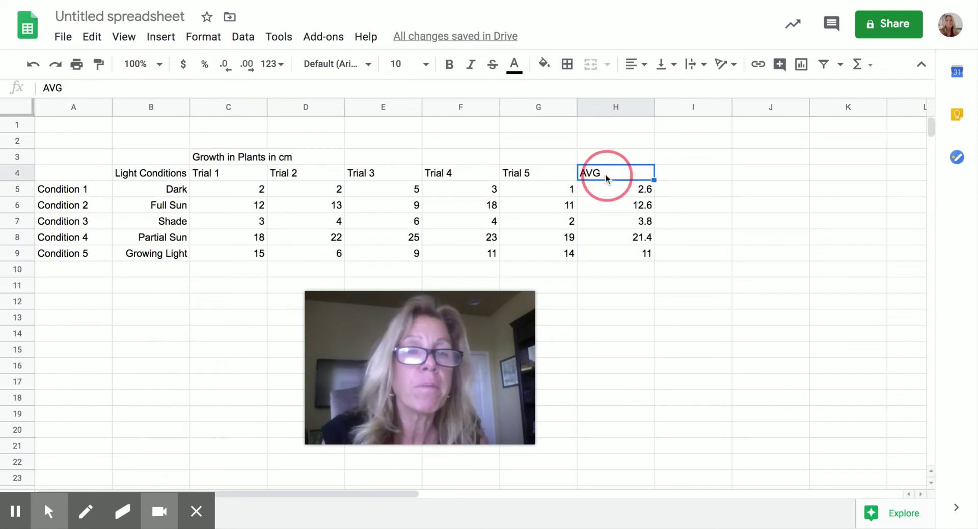
pyautogui.doubleClick(607, 177)
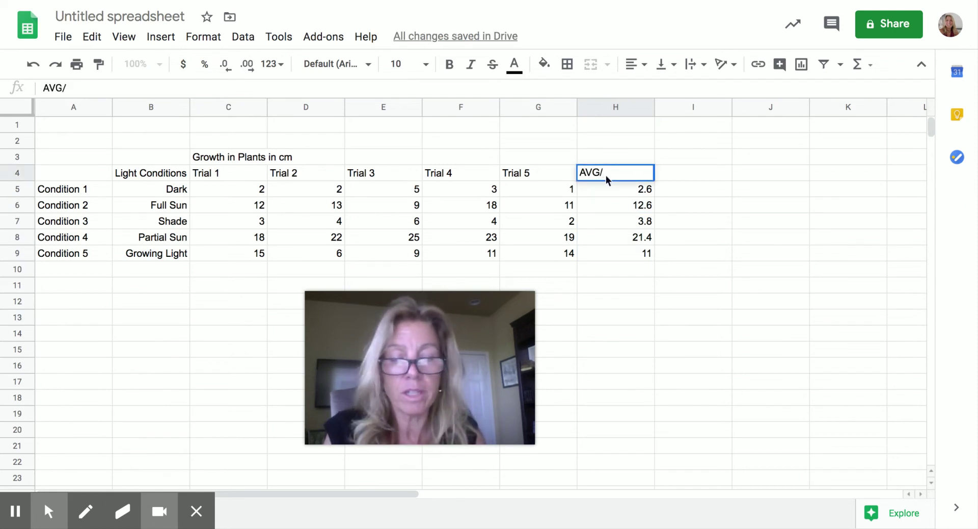
pyautogui.write('/Mean')
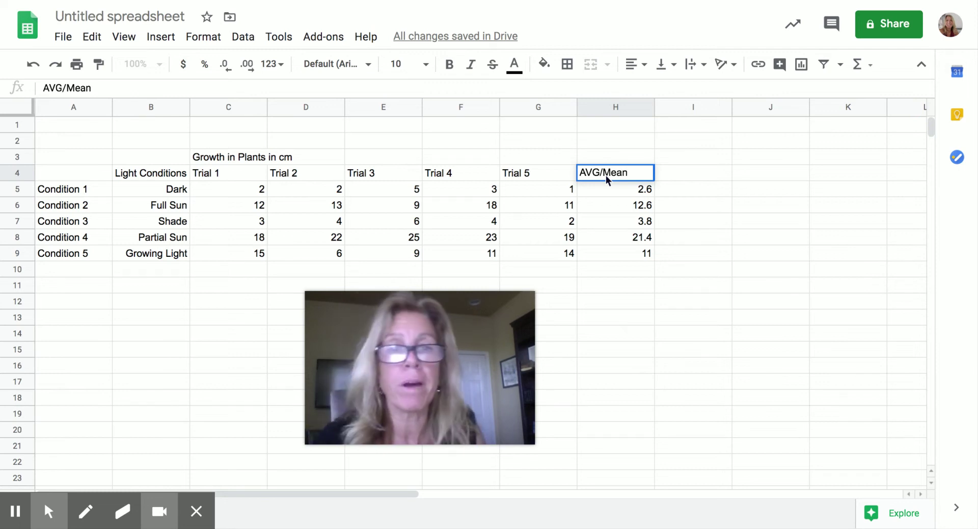
pyautogui.click(698, 178)
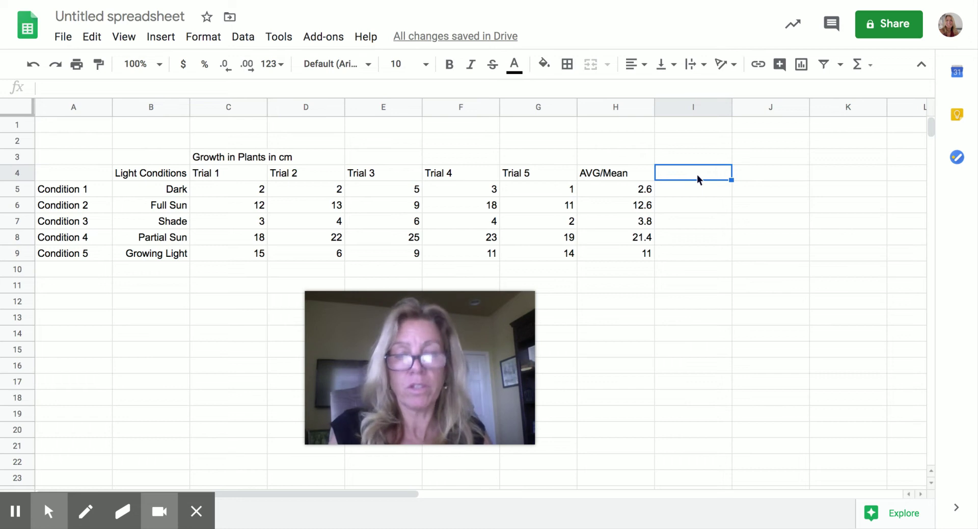
# Head column I 'Standard Dev.' and enter =STDEV(C5:G5) in I5.
pyautogui.write('S')
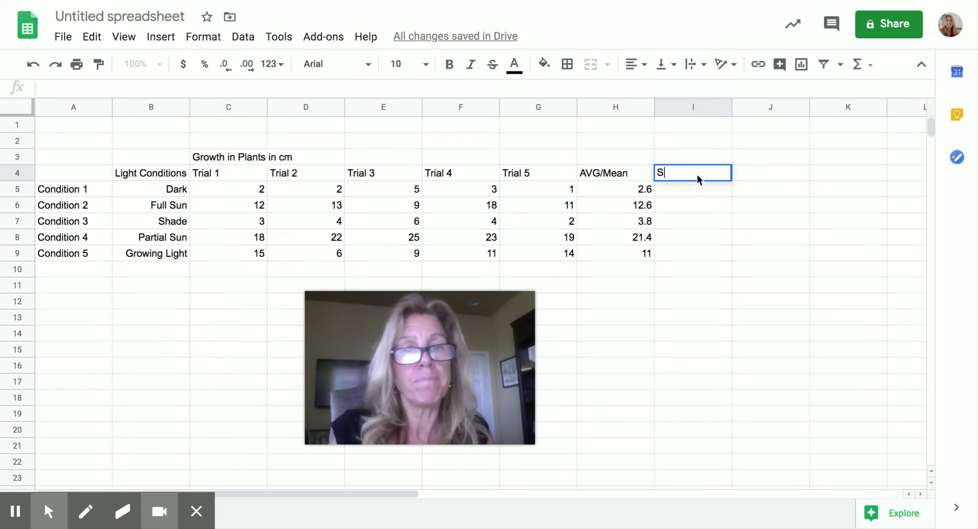
pyautogui.write('tan')
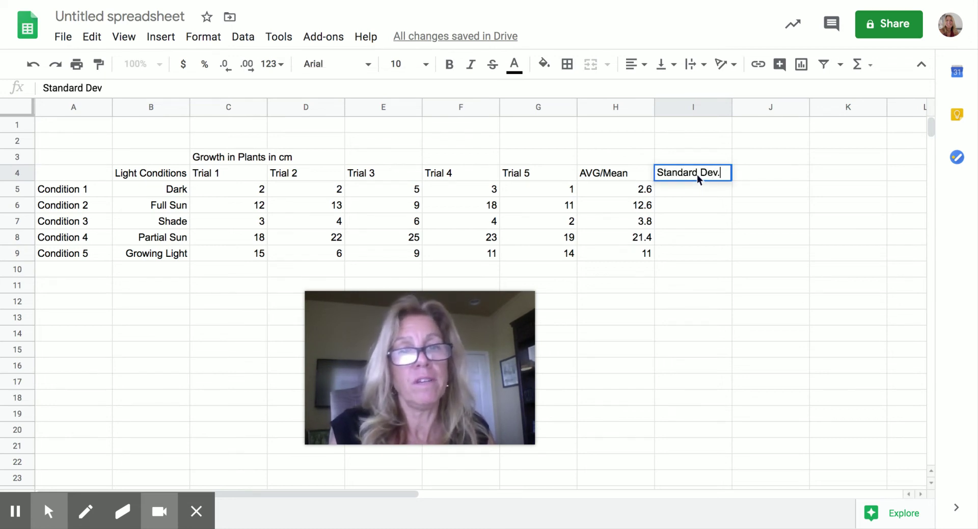
pyautogui.write('dard Dev.')
pyautogui.click(701, 198)
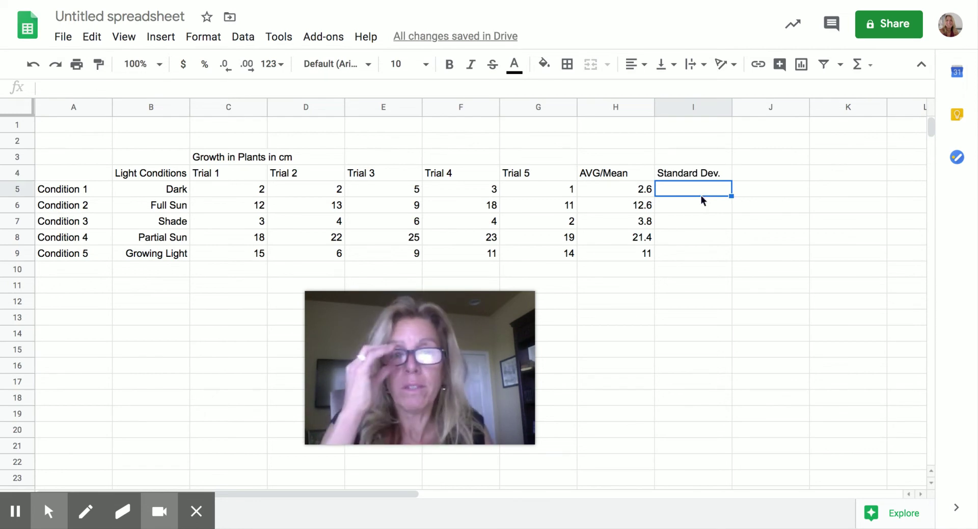
pyautogui.click(691, 190)
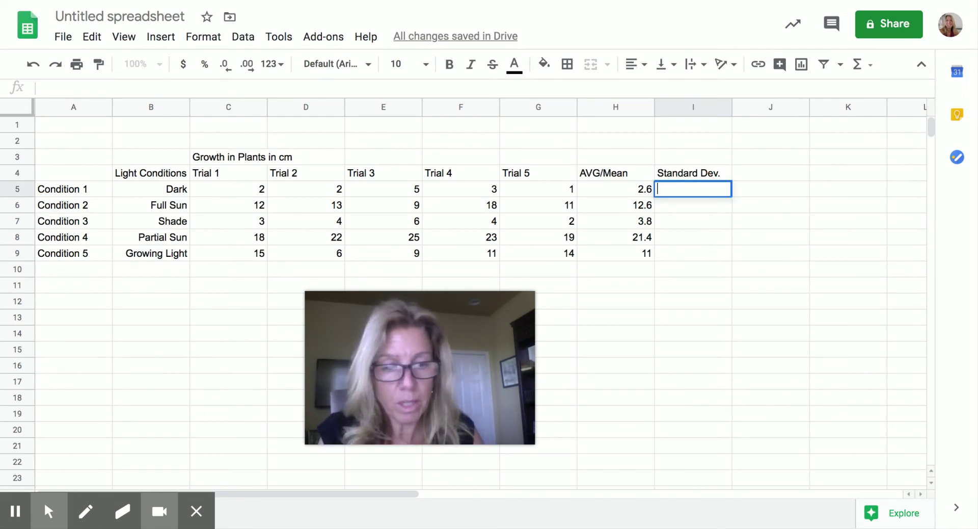
pyautogui.write('=')
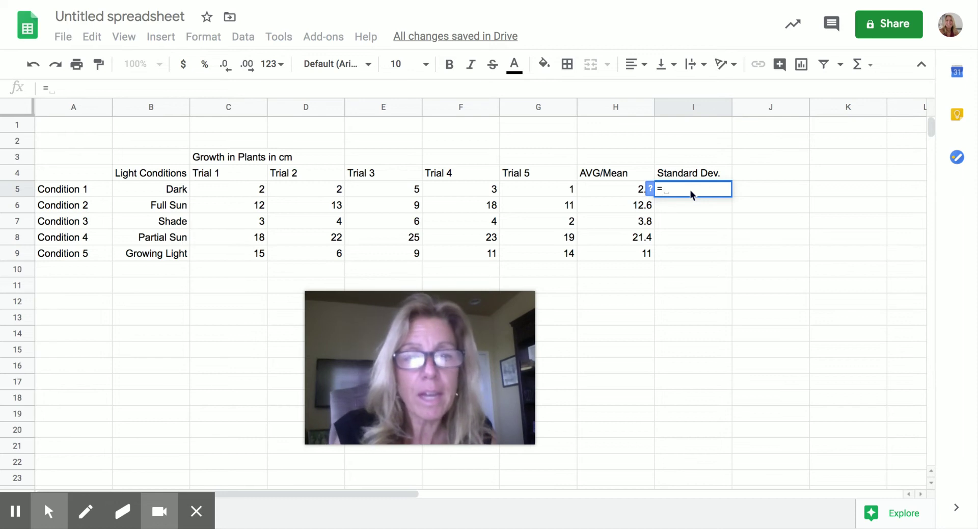
pyautogui.write('st')
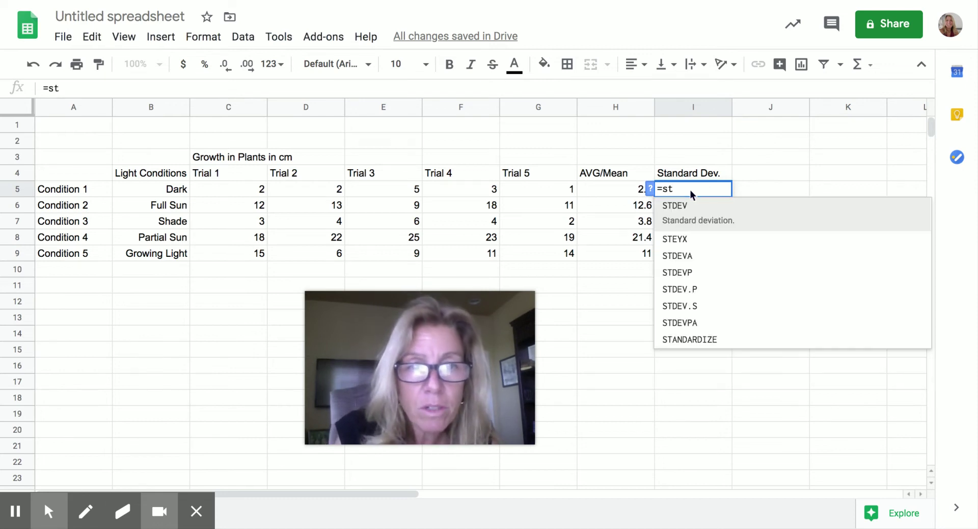
pyautogui.click(698, 218)
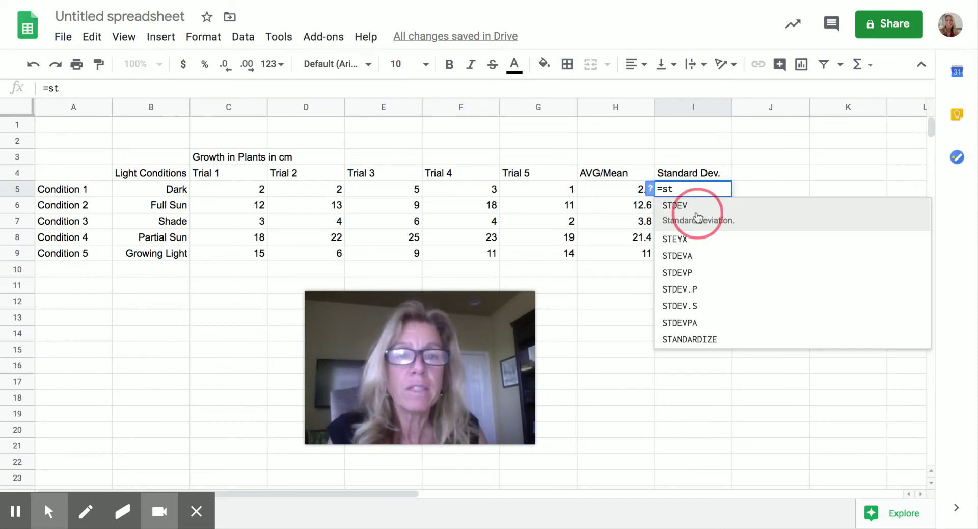
pyautogui.click(221, 192)
pyautogui.moveTo(221, 190); pyautogui.dragTo(508, 194)
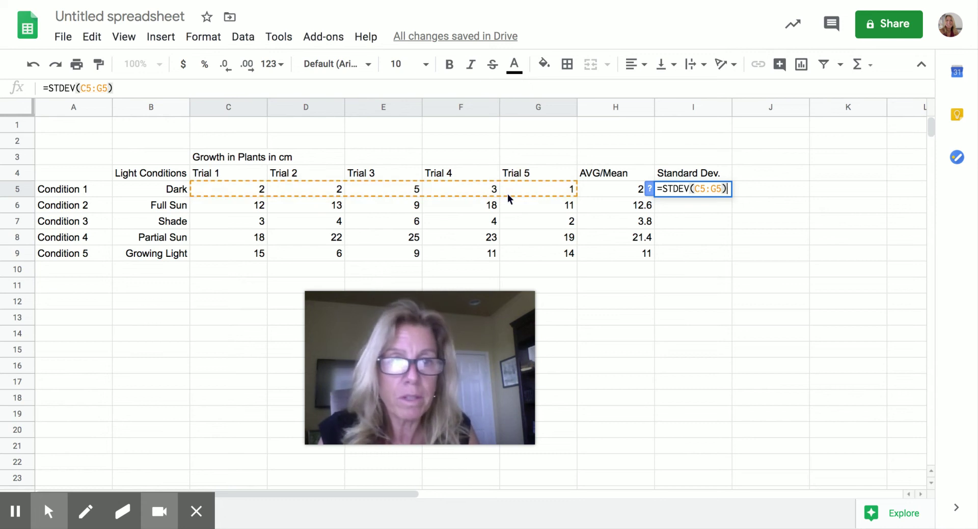
pyautogui.press('Return')
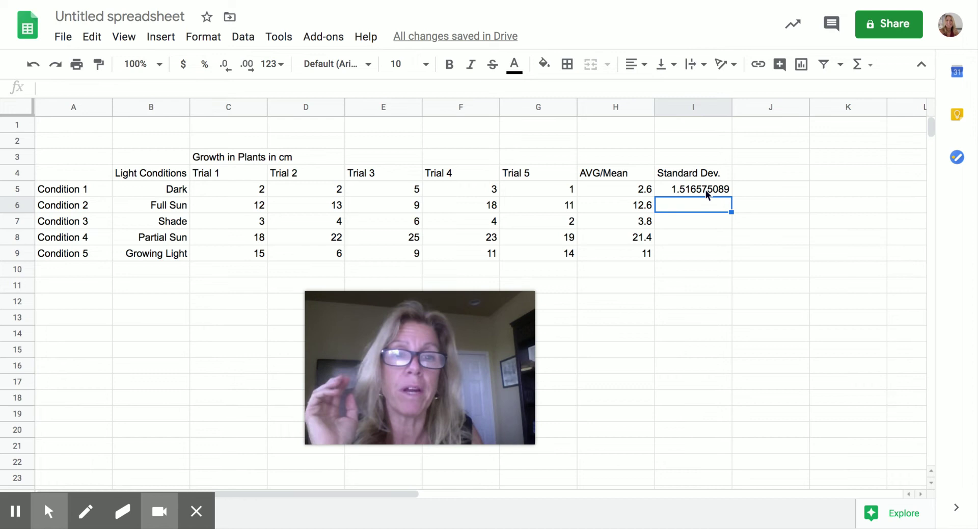
# Fill the STDEV formula from I5 down through I9.
pyautogui.click(705, 189)
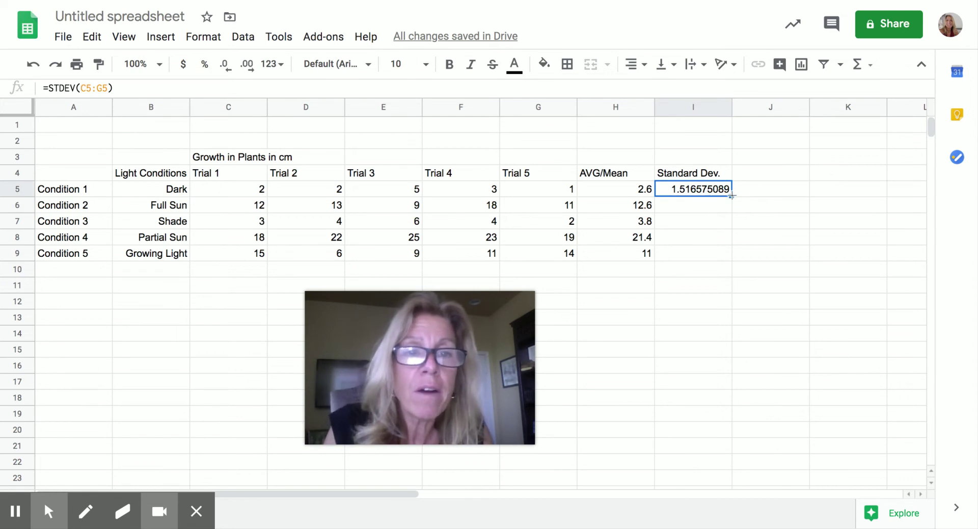
pyautogui.moveTo(731, 196); pyautogui.dragTo(725, 254)
pyautogui.click(682, 332)
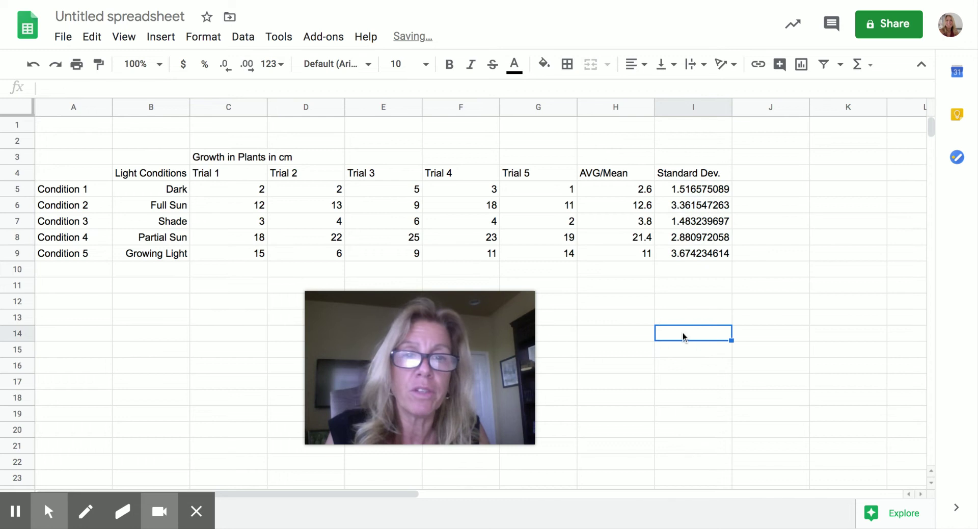
# Reduce I5:I9 to one decimal place, showing 1.5, 3.4, 1.5, 2.9 and 3.7.
pyautogui.moveTo(707, 190); pyautogui.dragTo(704, 254)
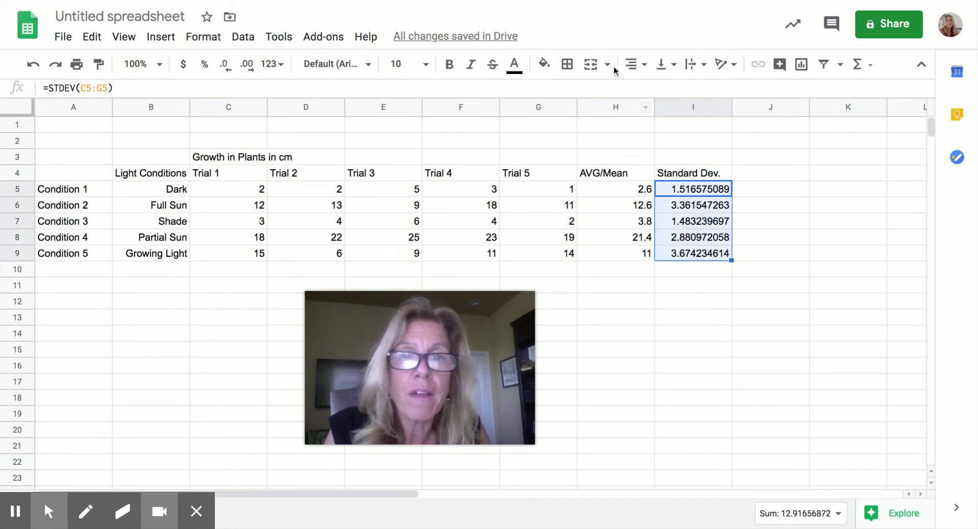
pyautogui.click(226, 67)
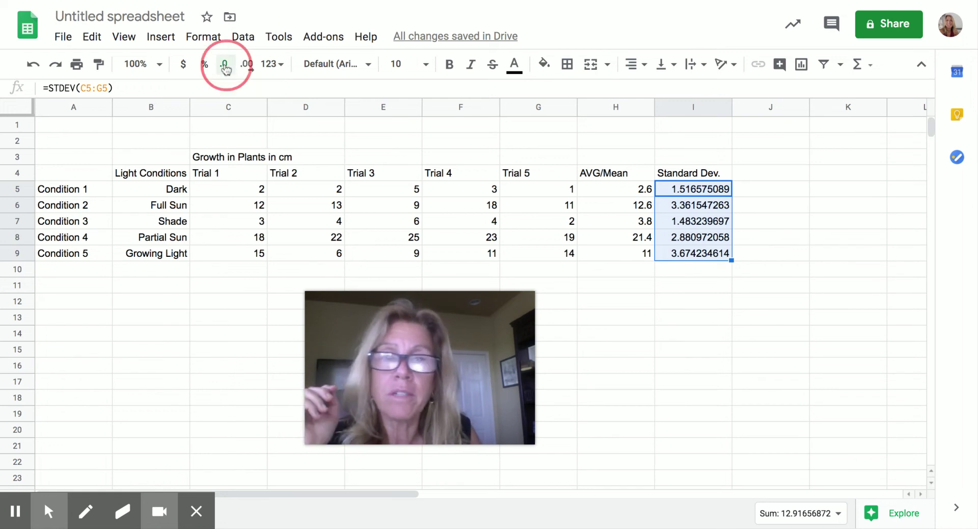
pyautogui.click(225, 68)
pyautogui.click(225, 67)
pyautogui.click(226, 68)
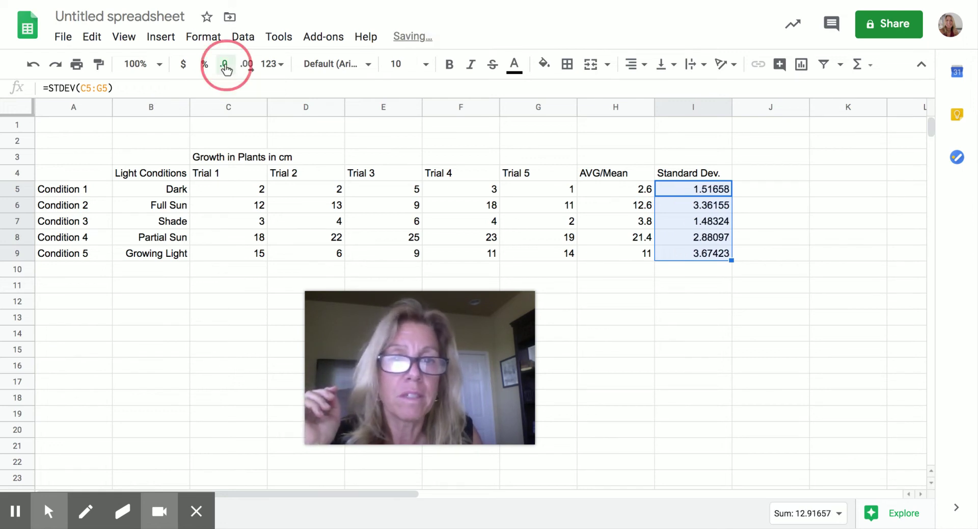
pyautogui.click(225, 68)
pyautogui.click(225, 68)
pyautogui.click(225, 68)
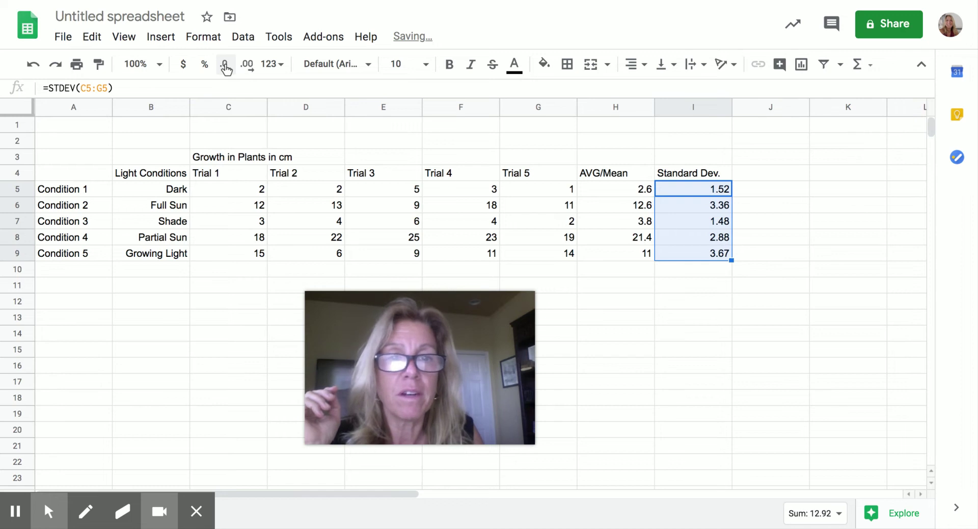
pyautogui.click(226, 68)
pyautogui.click(634, 301)
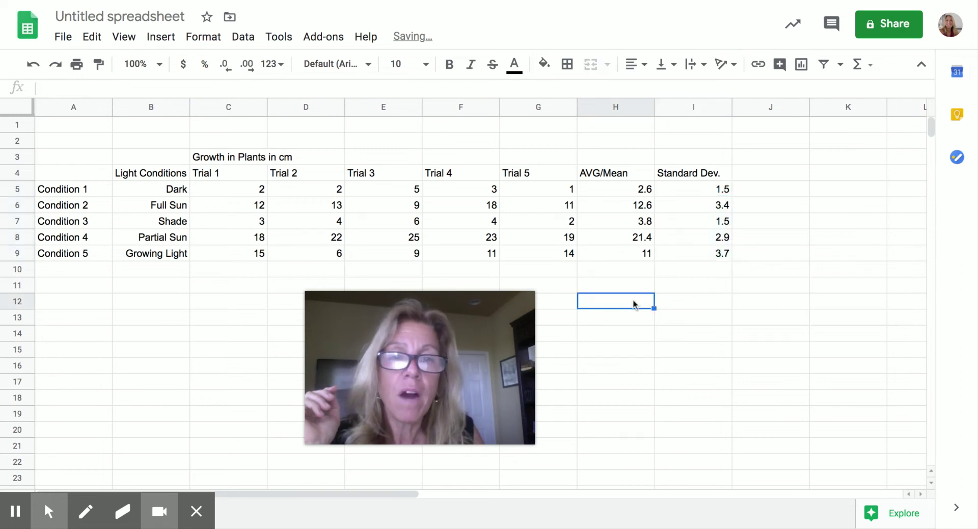
# Change Condition 5's Trial 2 value in D9 from 6 to 16.
pyautogui.click(708, 255)
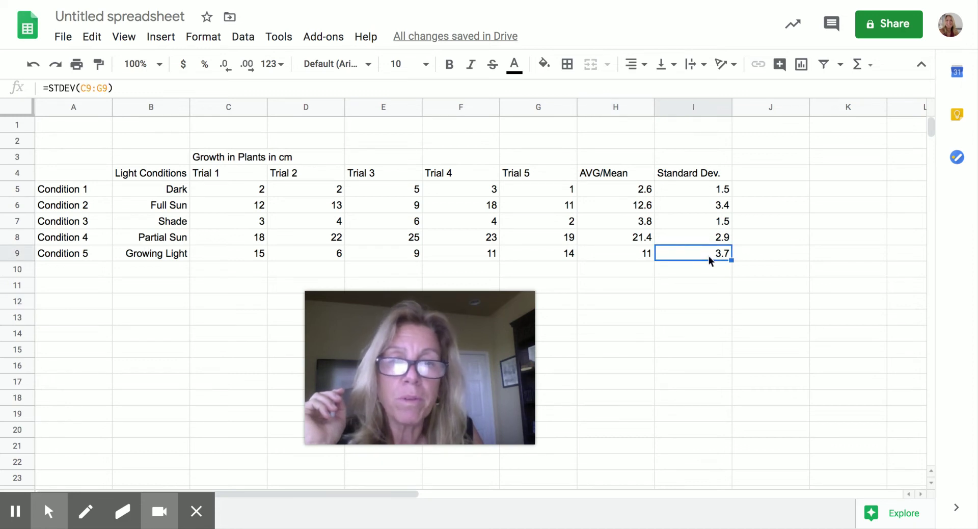
pyautogui.click(616, 255)
pyautogui.click(548, 256)
pyautogui.click(478, 263)
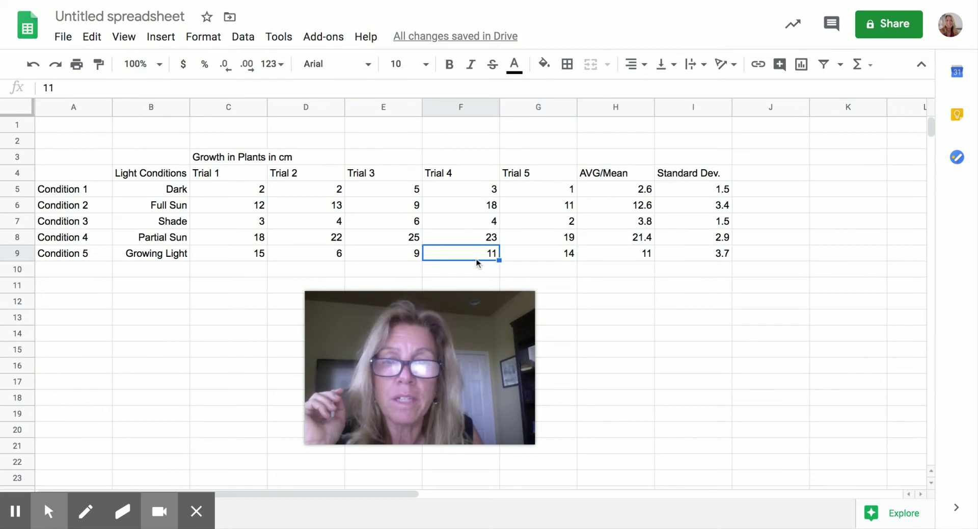
pyautogui.click(400, 258)
pyautogui.click(324, 261)
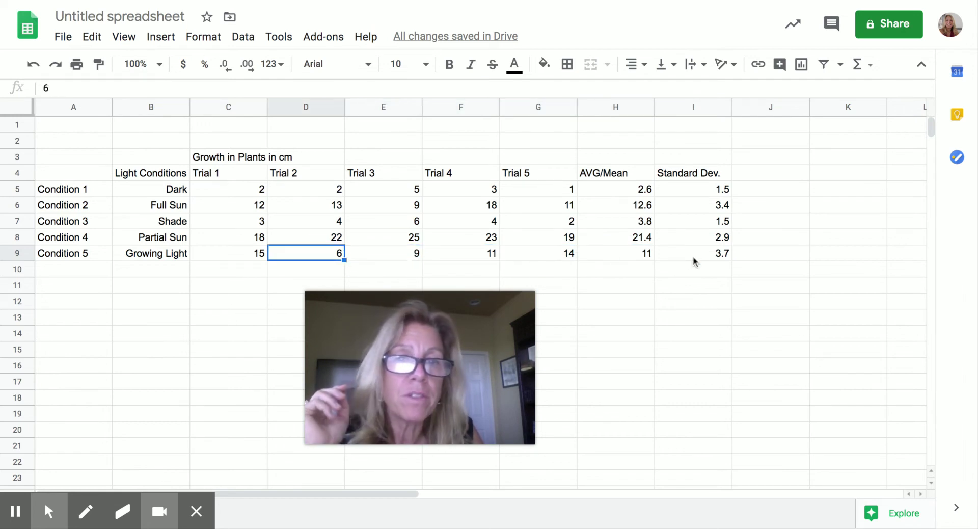
pyautogui.doubleClick(321, 257)
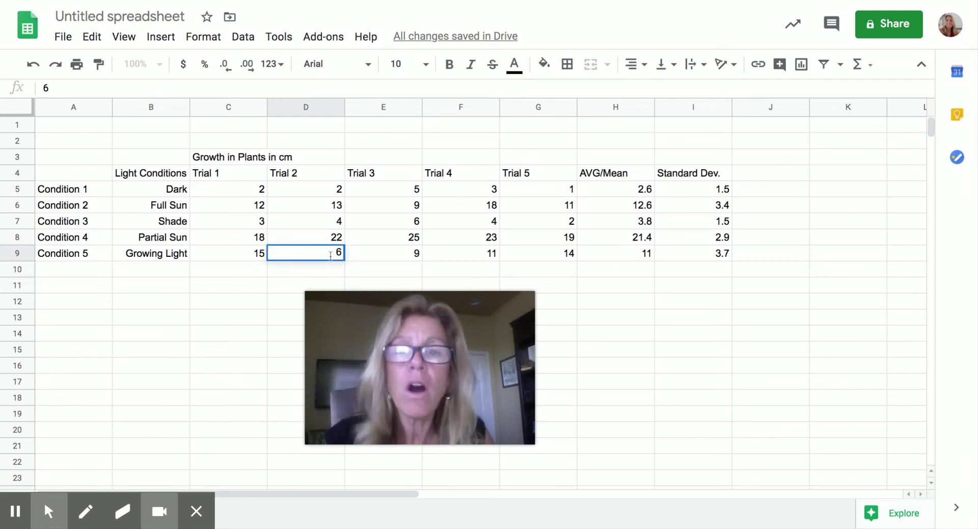
pyautogui.press('BackSpace')
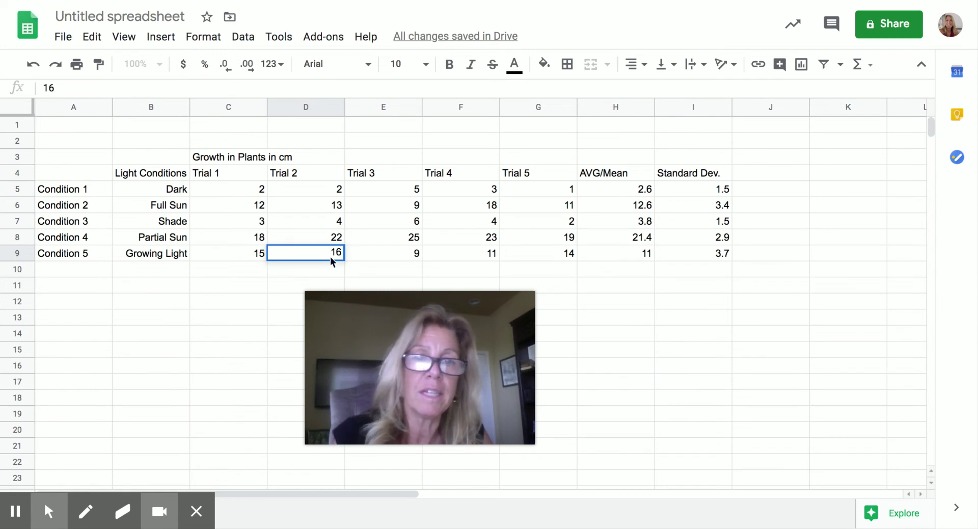
pyautogui.write('16')
pyautogui.press('Return')
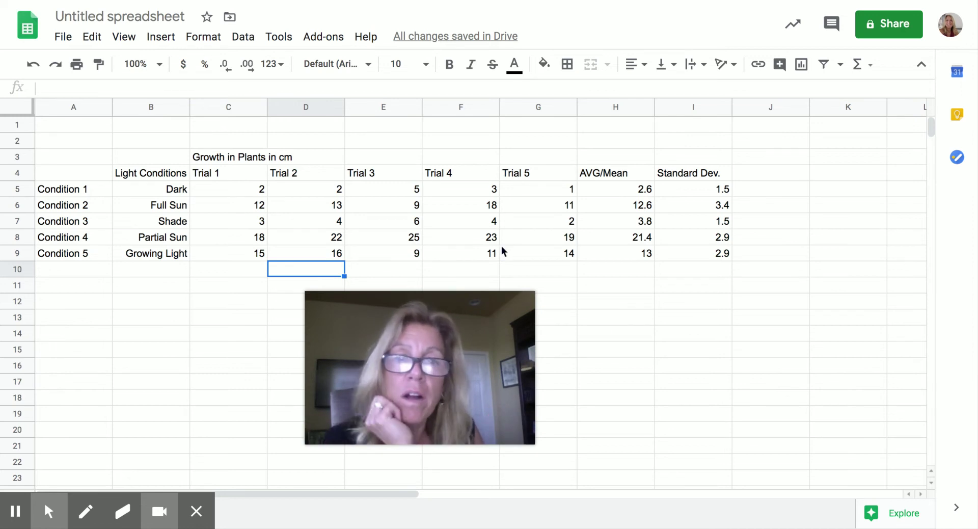
# Change Condition 4's Trial 5 value in G8 from 19 to 23.
pyautogui.click(555, 239)
pyautogui.doubleClick(558, 238)
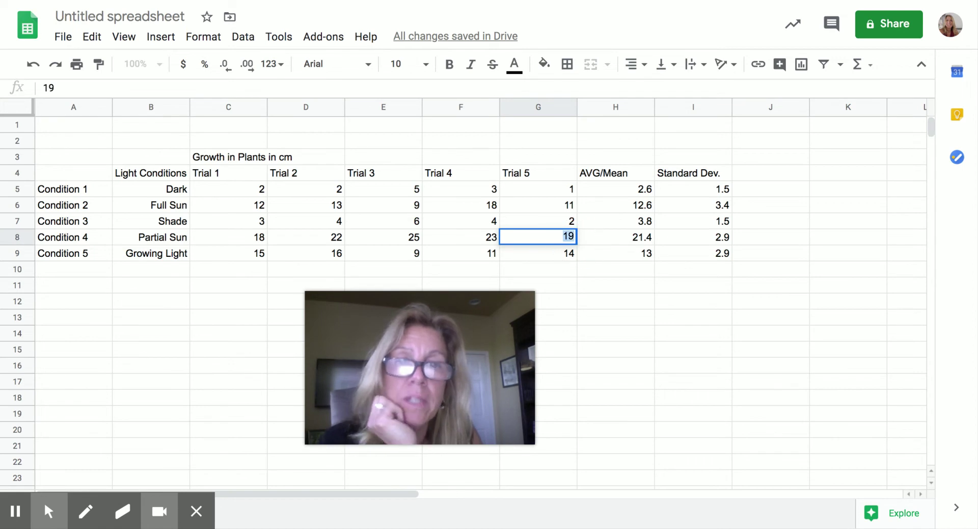
pyautogui.write('23')
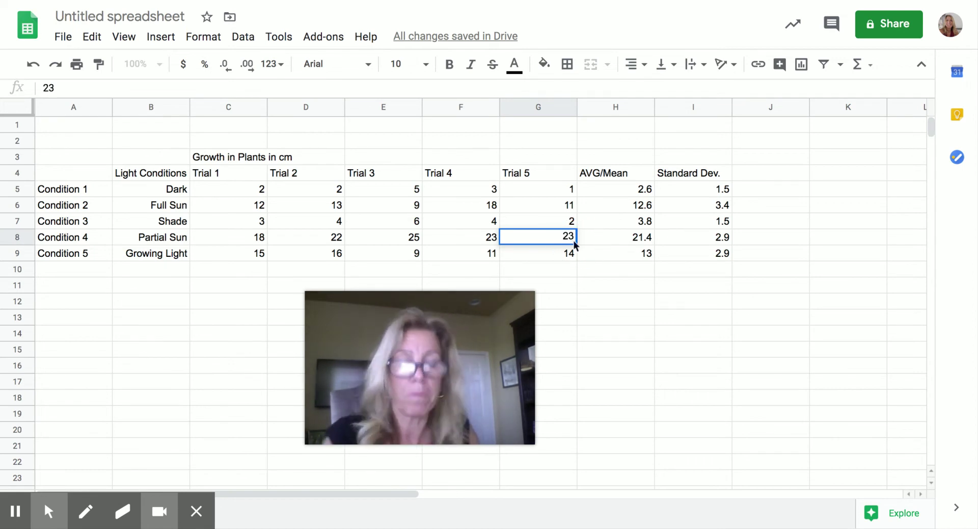
pyautogui.press('Return')
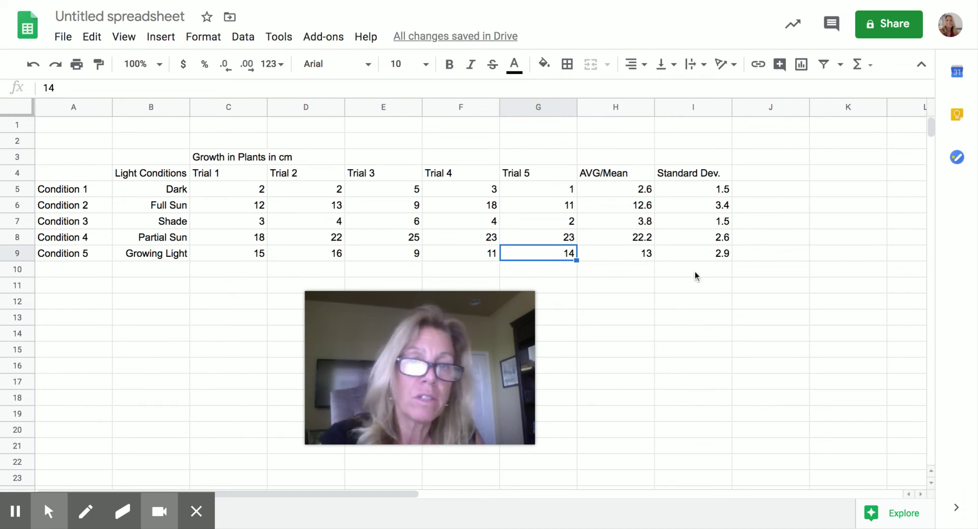
# Add a 'Standard Error' heading in cell J4.
pyautogui.click(746, 173)
pyautogui.write('St')
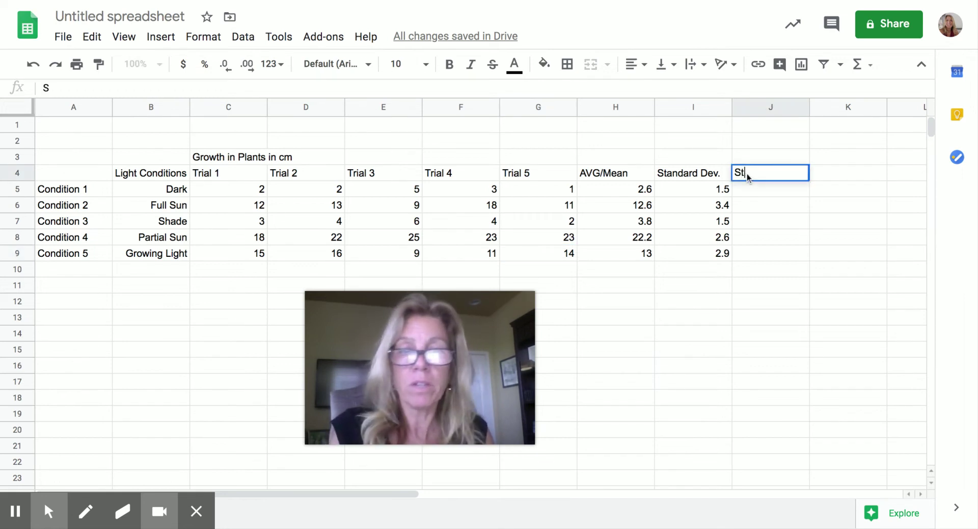
pyautogui.write('andard Error')
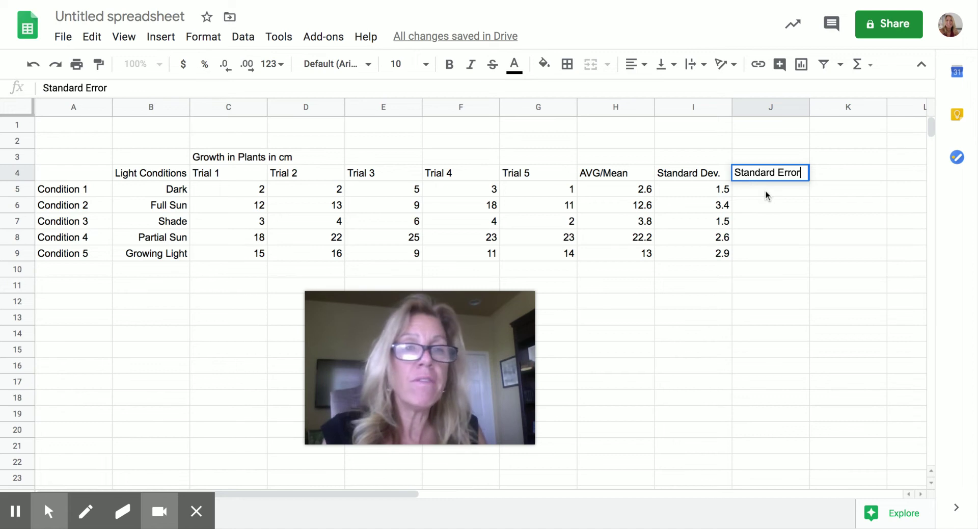
pyautogui.press('Return')
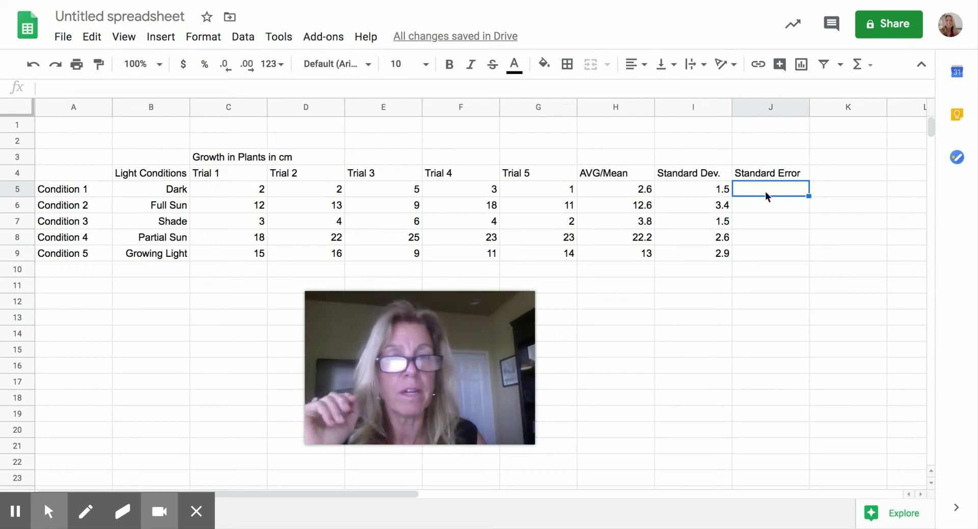
# Enter =I5/SQRT(5) in J5, giving 0.6782329983.
pyautogui.write('=')
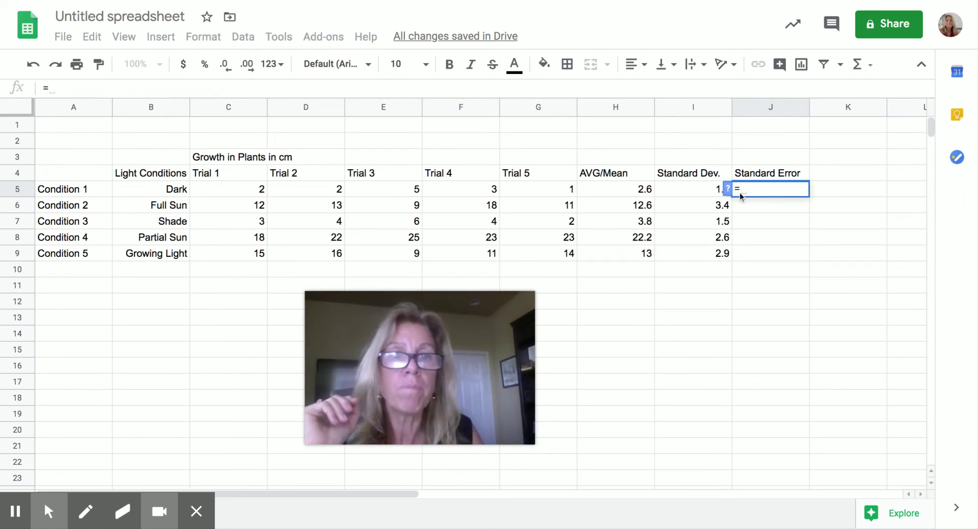
pyautogui.click(692, 194)
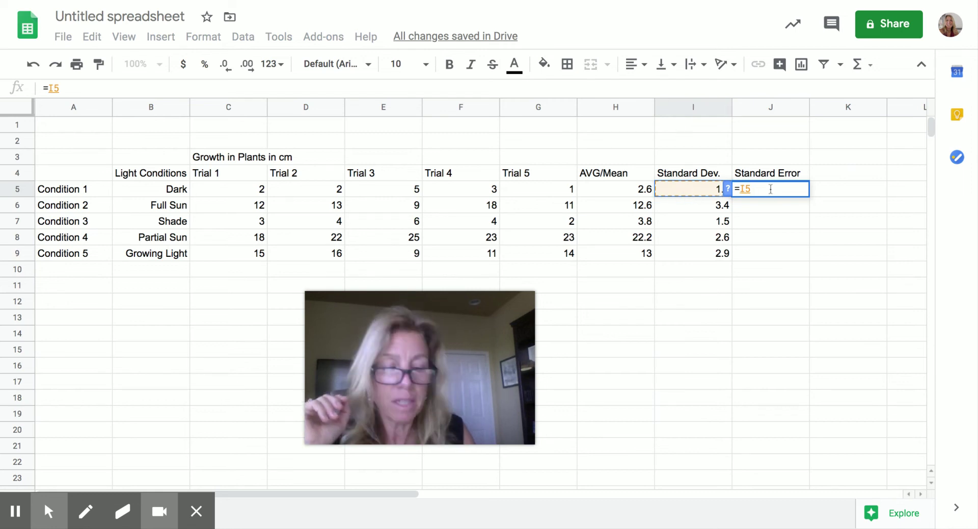
pyautogui.write('/')
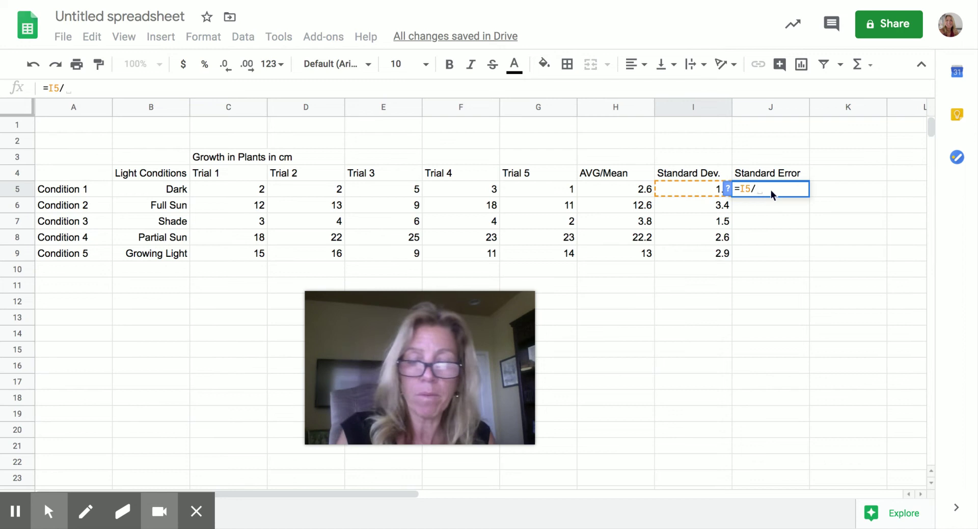
pyautogui.write('sq')
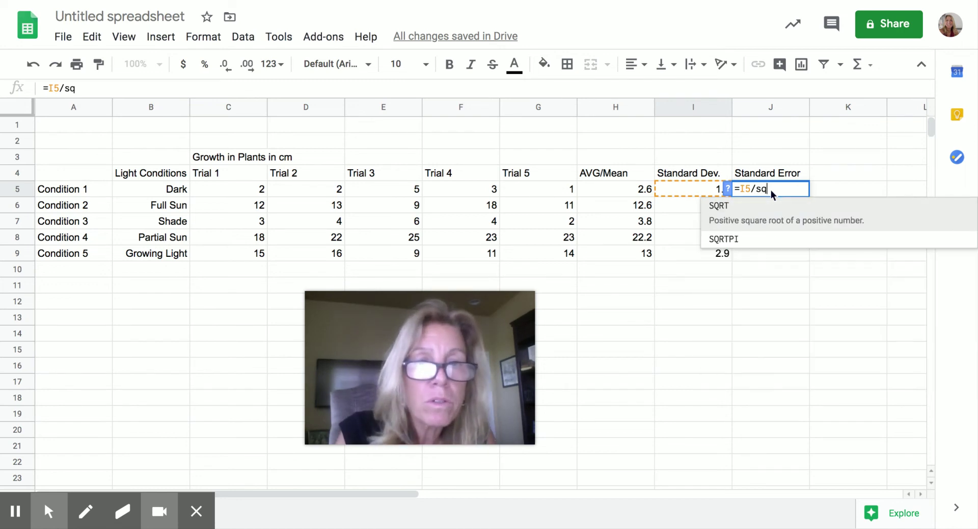
pyautogui.click(767, 222)
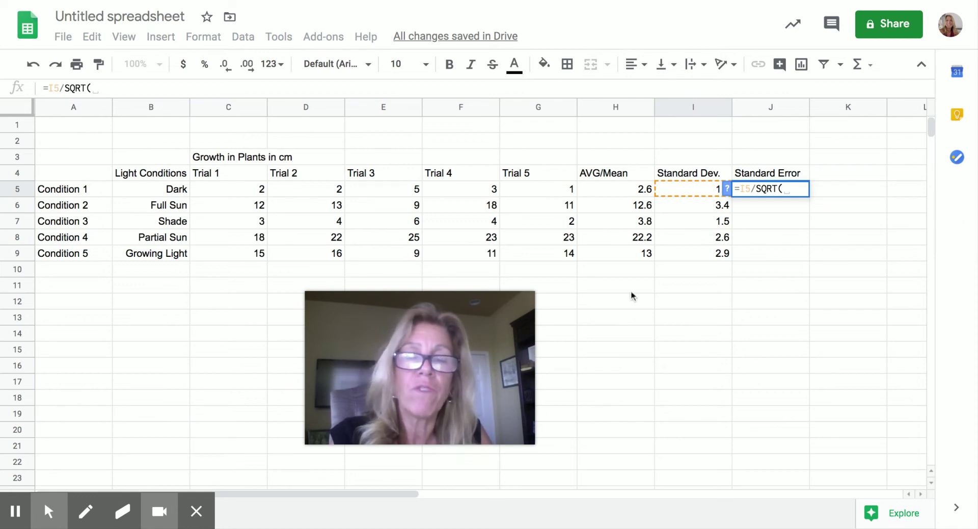
pyautogui.write('5')
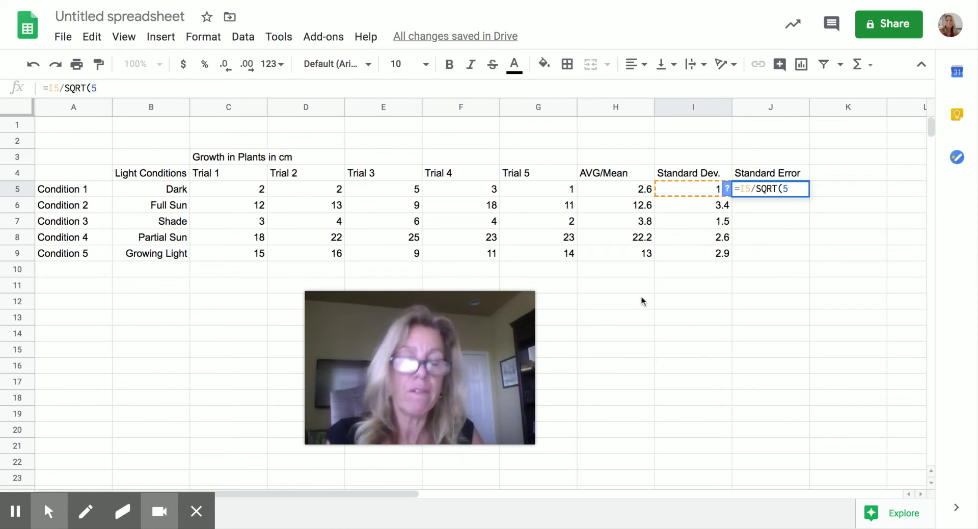
pyautogui.write(')')
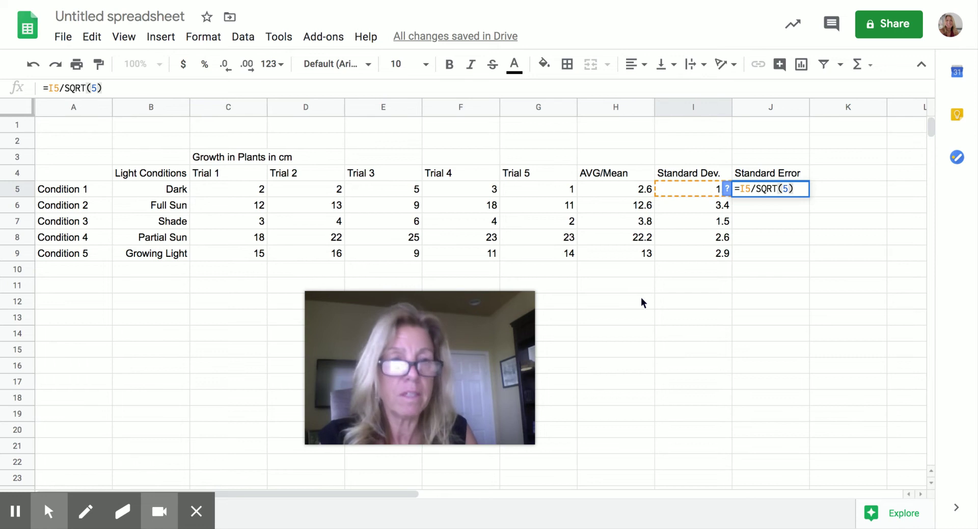
pyautogui.press('Return')
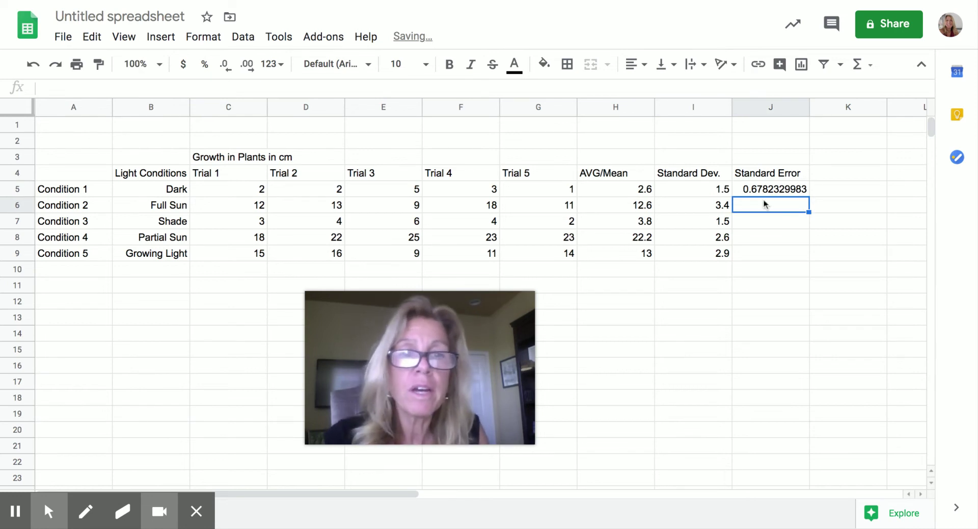
pyautogui.click(765, 191)
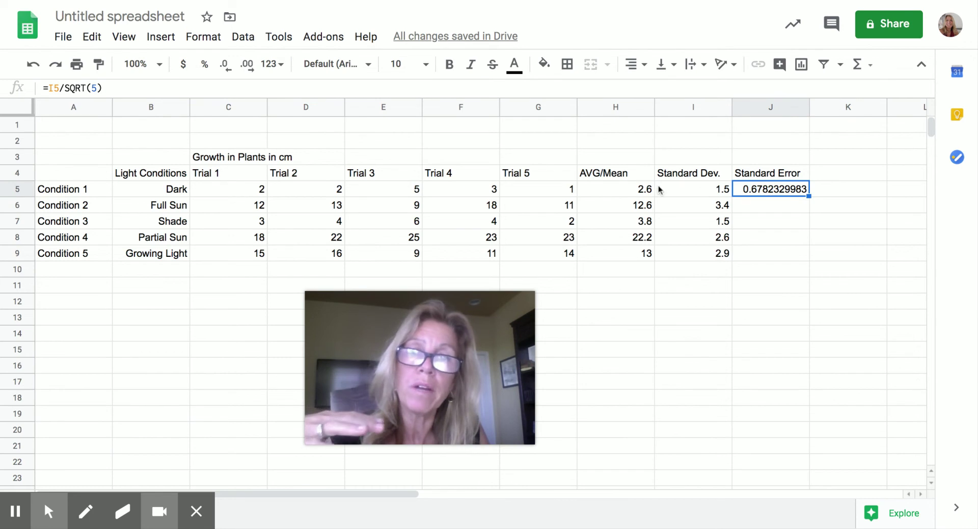
# Fill the standard error formula down to J9 and show two decimals (0.68 to 1.30).
pyautogui.click(809, 195)
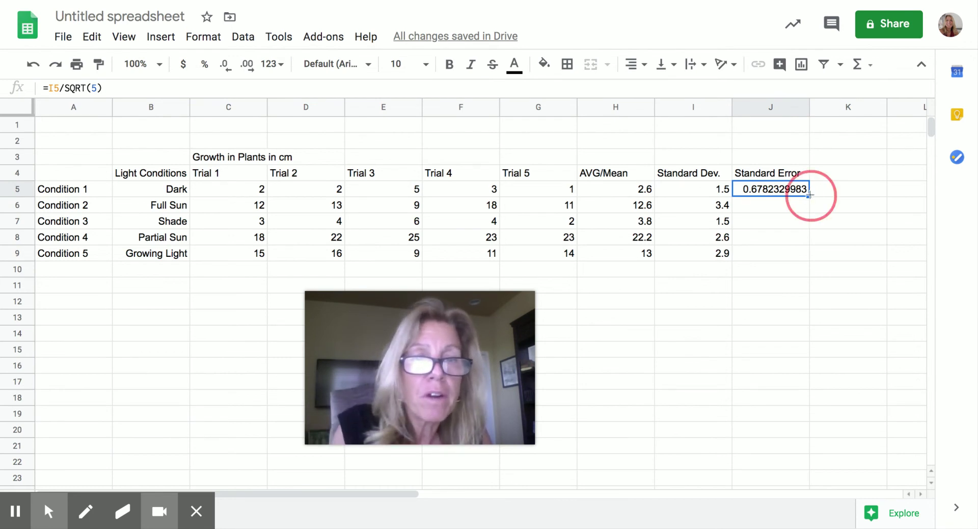
pyautogui.moveTo(809, 195); pyautogui.dragTo(807, 252)
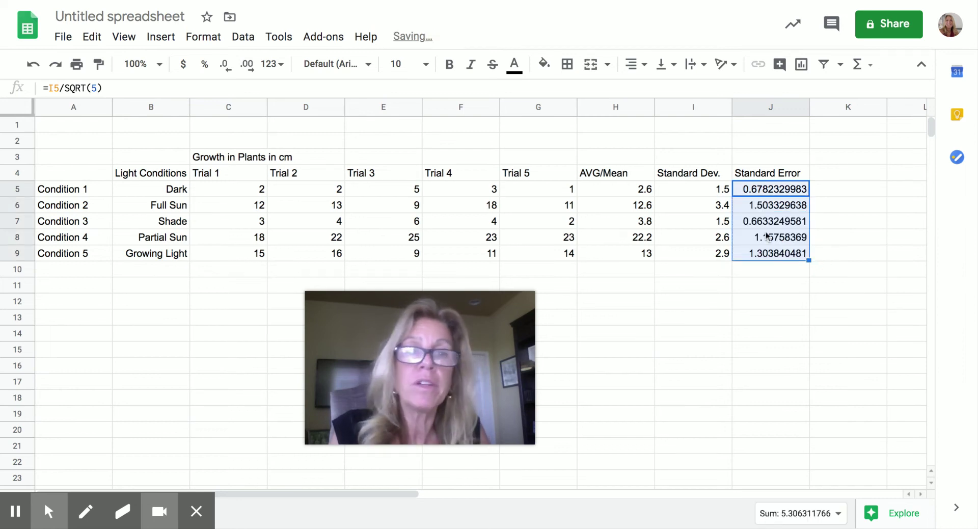
pyautogui.click(228, 66)
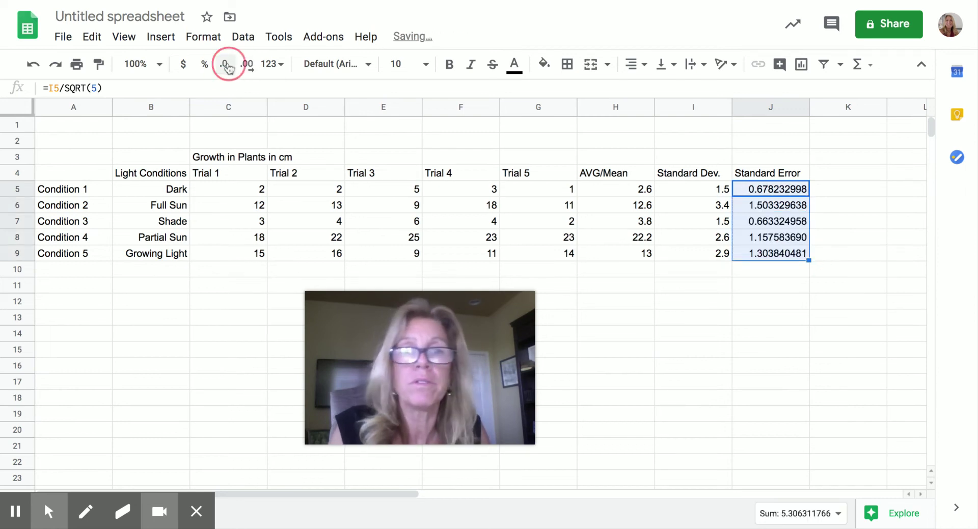
pyautogui.click(227, 66)
pyautogui.click(227, 66)
pyautogui.click(227, 66)
pyautogui.click(228, 66)
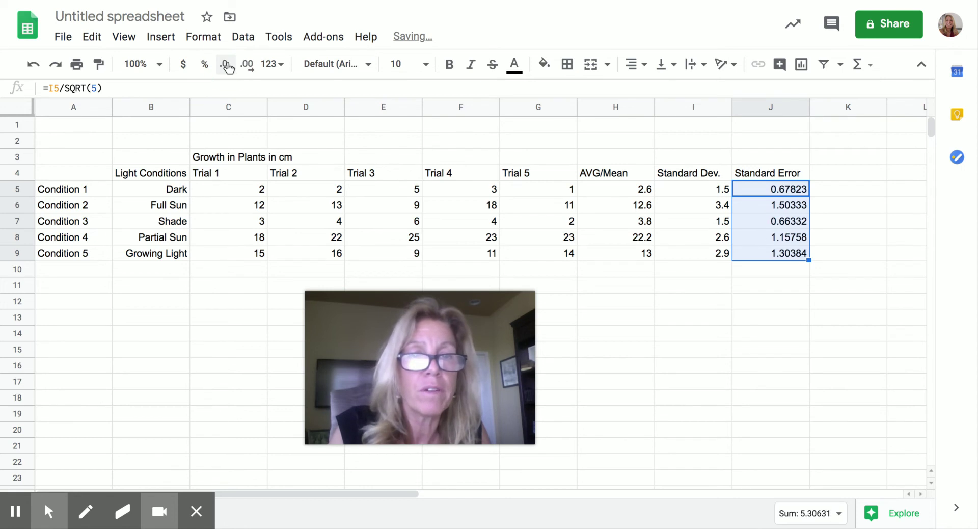
pyautogui.click(227, 66)
pyautogui.click(228, 66)
pyautogui.click(228, 66)
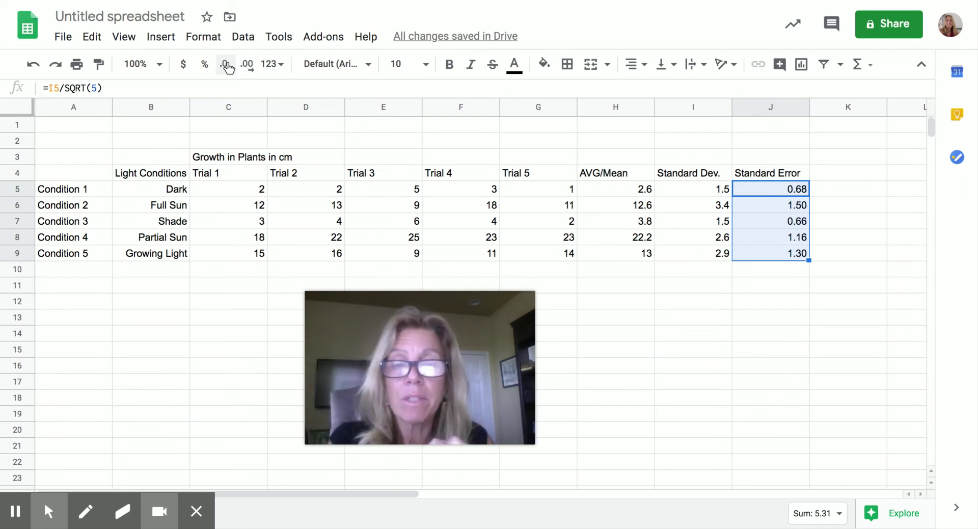
# Select the condition names in B5:B9 together with the averages in H5:H9.
pyautogui.moveTo(339, 333)
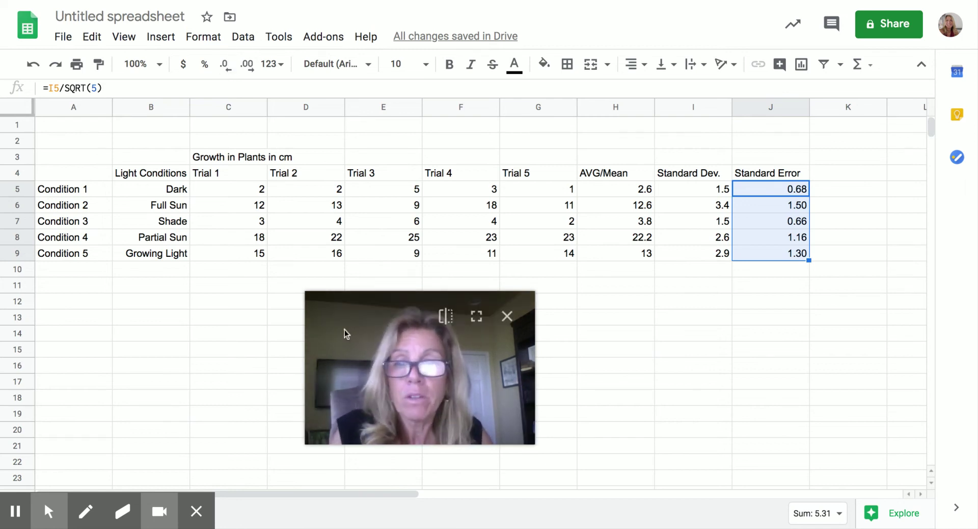
pyautogui.moveTo(390, 361); pyautogui.dragTo(390, 85)
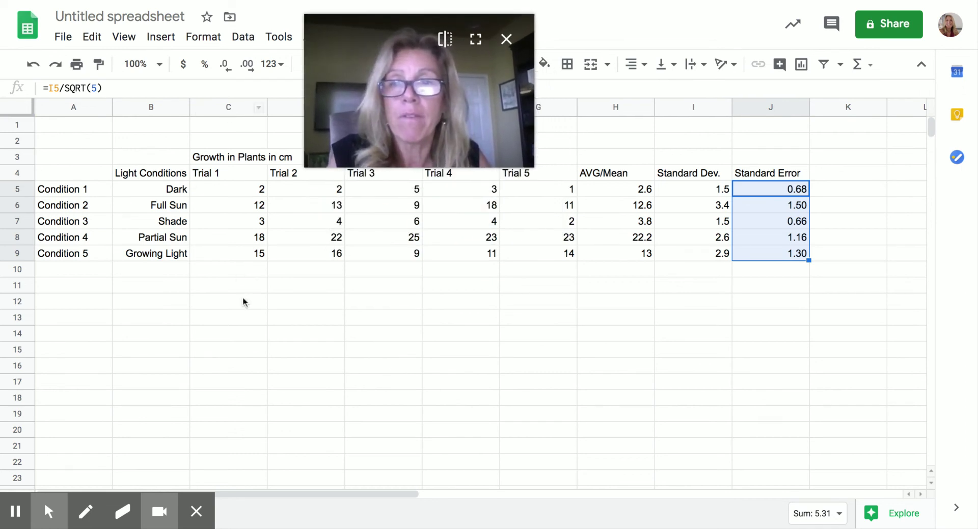
pyautogui.click(253, 337)
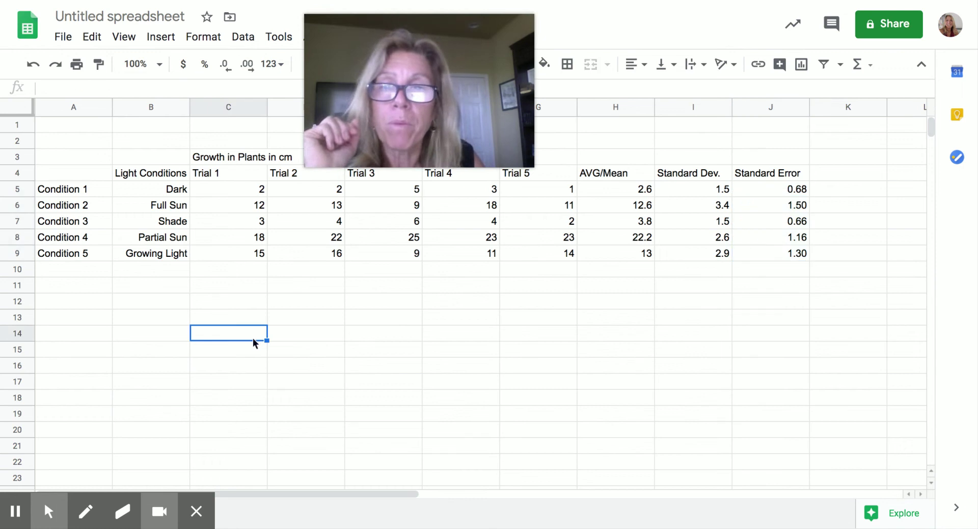
pyautogui.click(153, 190)
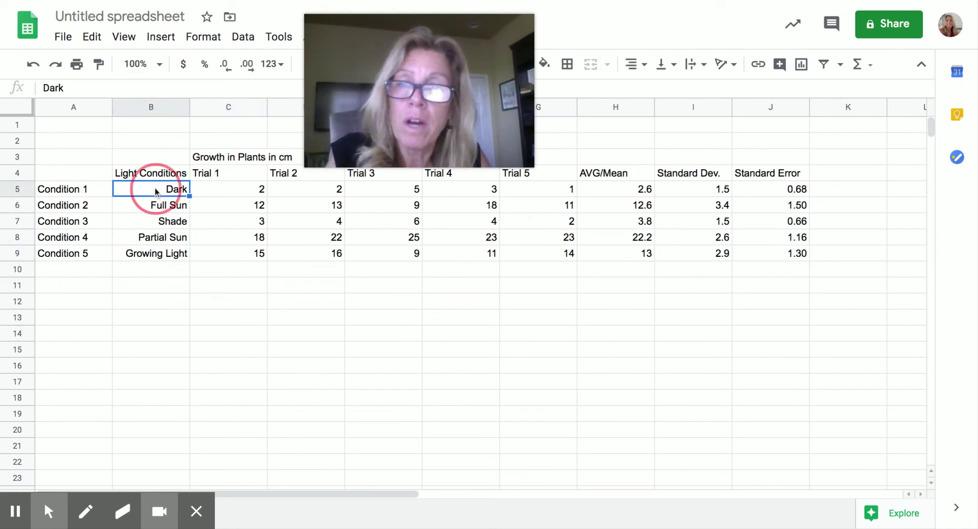
pyautogui.moveTo(155, 191); pyautogui.dragTo(159, 257)
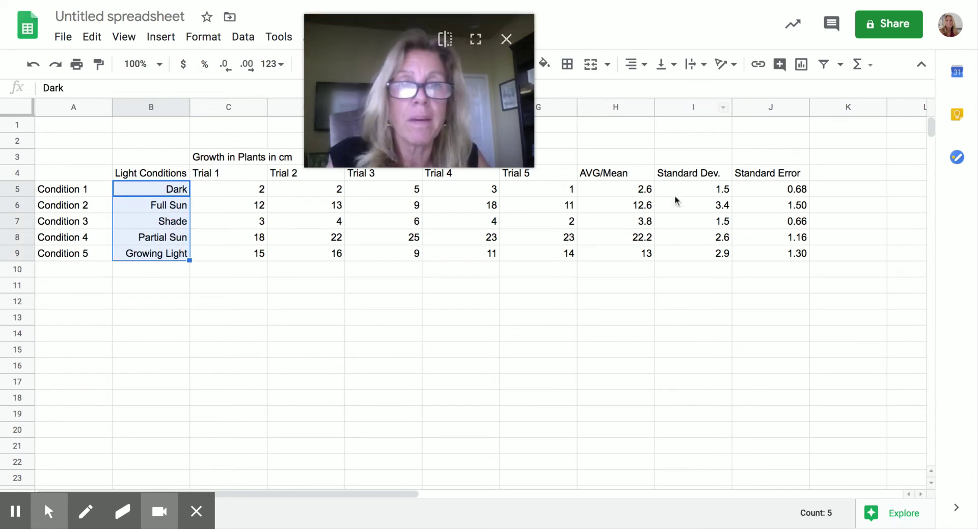
pyautogui.moveTo(594, 185); pyautogui.dragTo(602, 253)
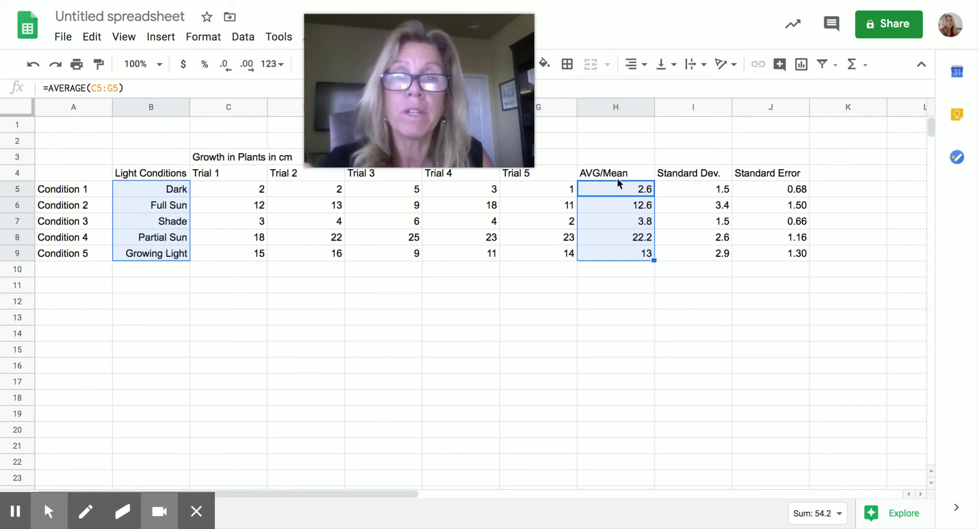
# Delete the AVG/Mean heading text, leaving H4 empty.
pyautogui.click(617, 178)
pyautogui.moveTo(630, 174); pyautogui.dragTo(580, 175)
pyautogui.press('BackSpace')
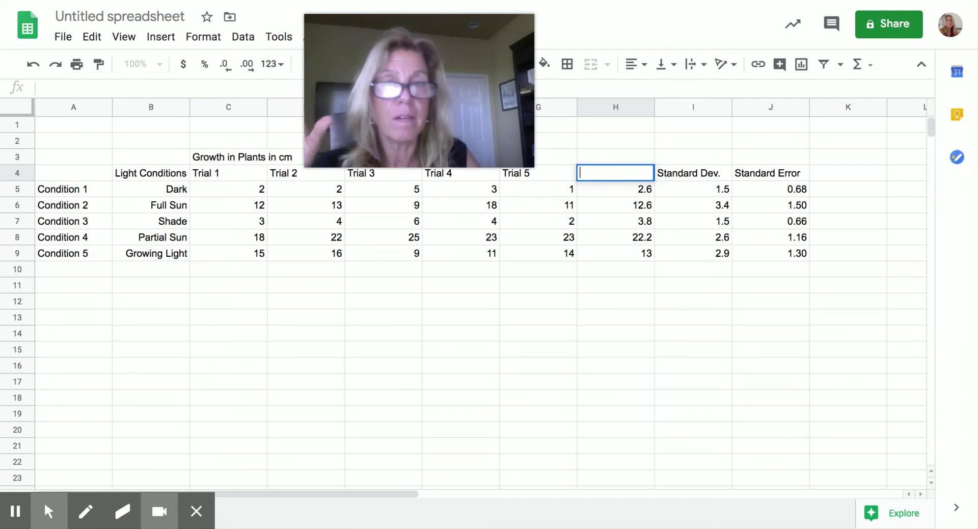
pyautogui.click(603, 382)
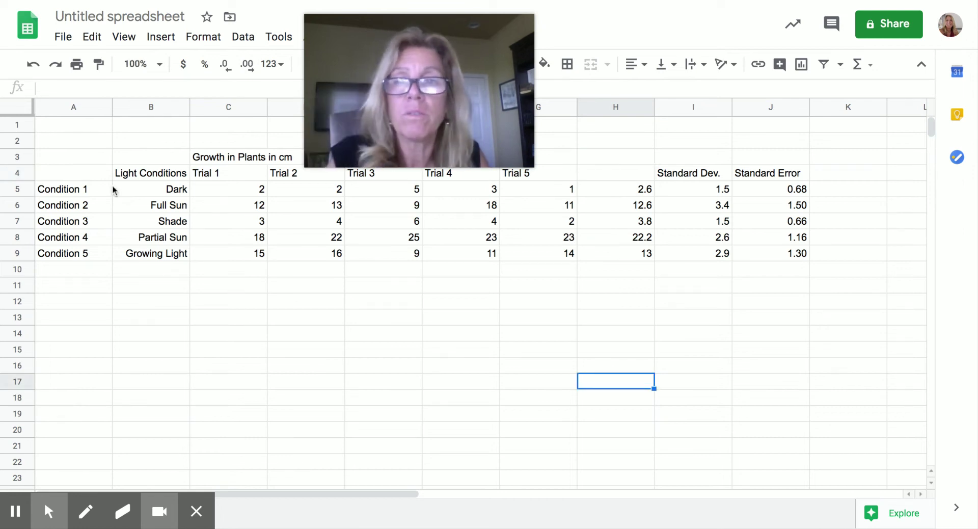
# Reselect names B5:B9 together with averages H5:H9.
pyautogui.click(127, 190)
pyautogui.moveTo(126, 186); pyautogui.dragTo(133, 254)
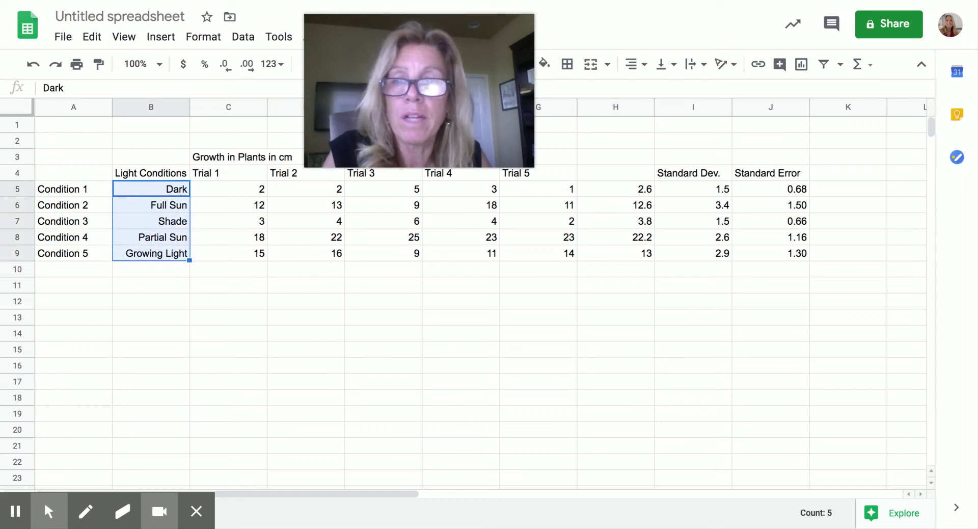
pyautogui.click(602, 191)
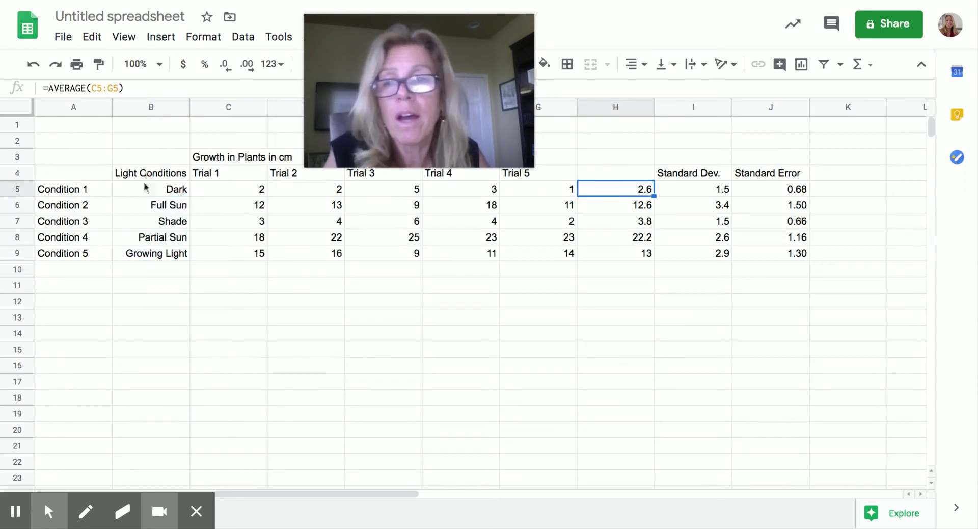
pyautogui.moveTo(145, 188); pyautogui.dragTo(150, 257)
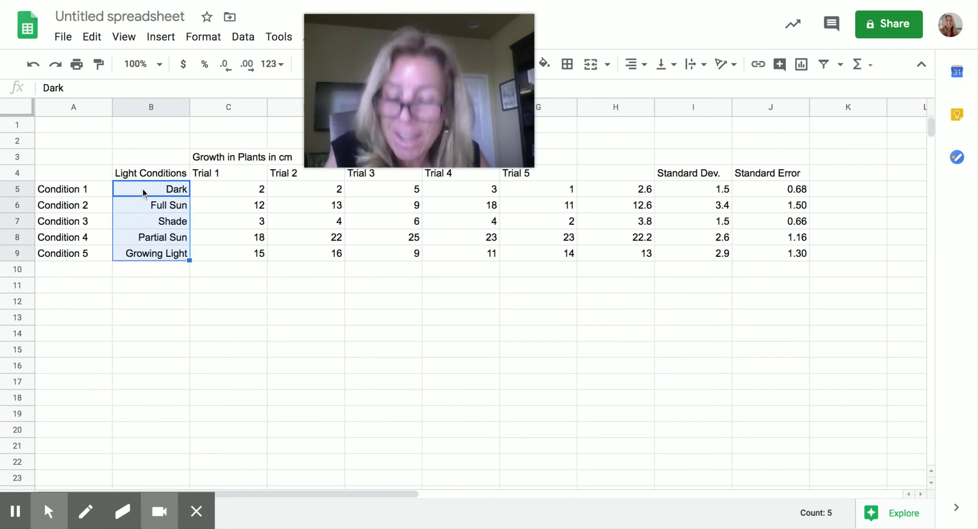
pyautogui.keyDown('ctrl'); pyautogui.click(608, 191); pyautogui.keyUp('ctrl')
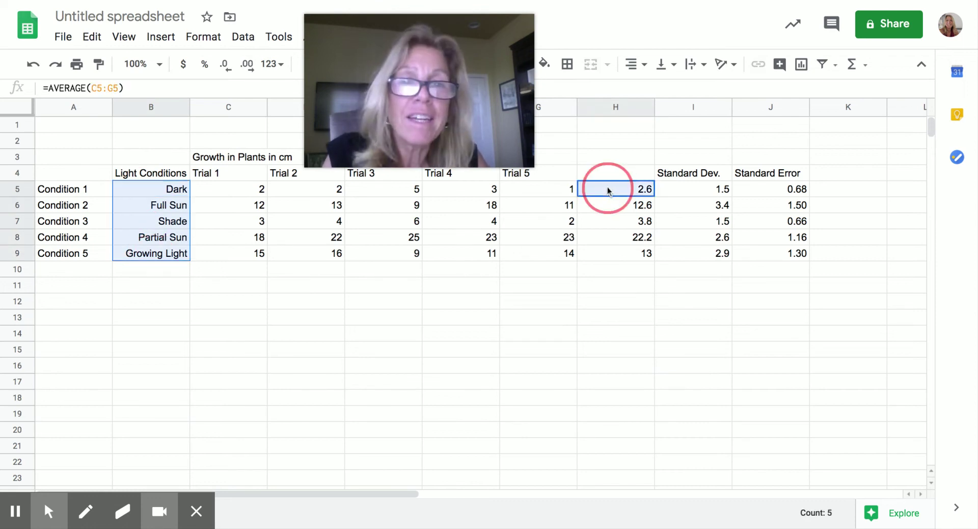
pyautogui.moveTo(608, 191); pyautogui.dragTo(608, 253)
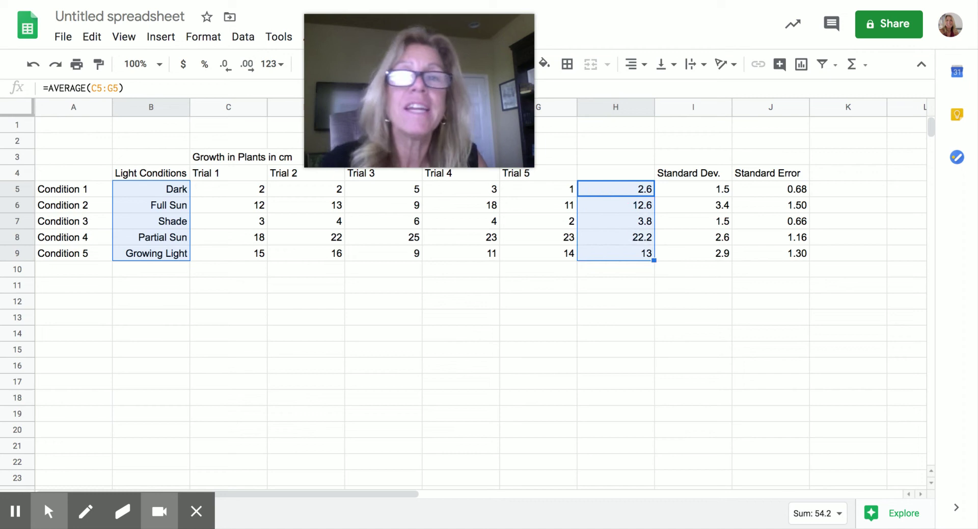
# Insert a column chart of the selected names and averages, Dark through Growing Light.
pyautogui.click(159, 40)
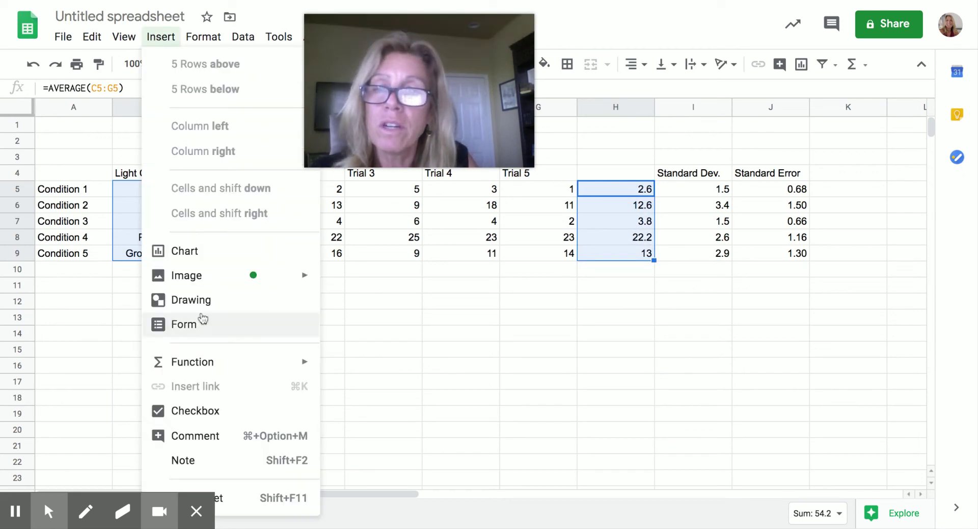
pyautogui.click(186, 249)
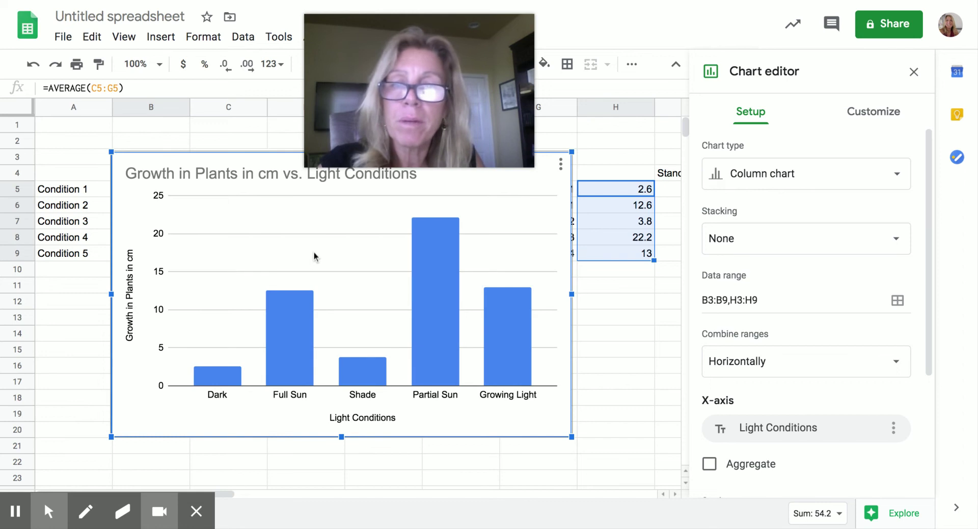
pyautogui.click(618, 415)
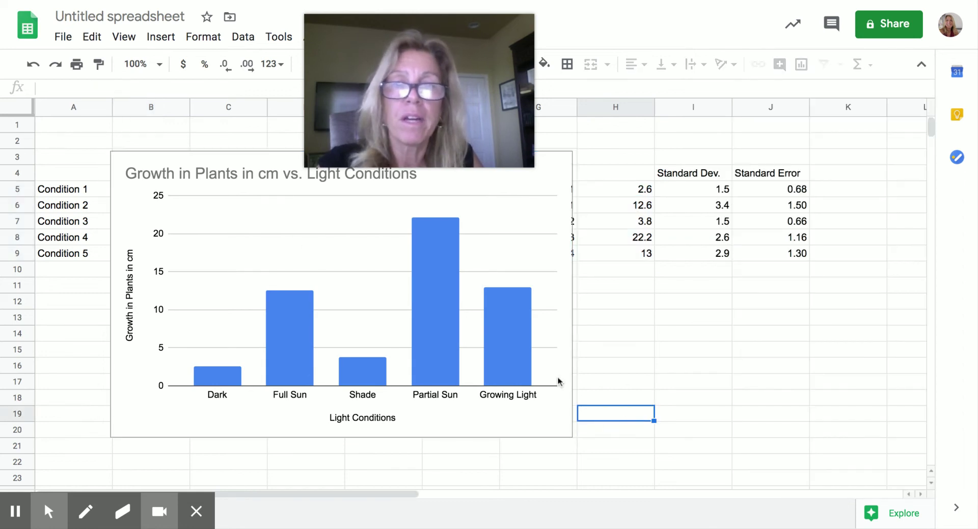
# Move the growth chart lower so the data table is no longer covered.
pyautogui.click(285, 195)
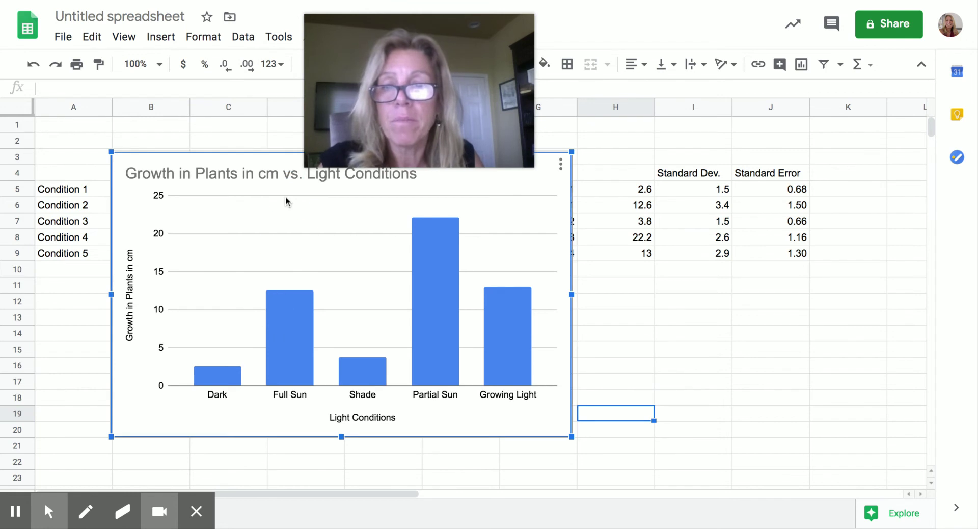
pyautogui.moveTo(285, 200); pyautogui.dragTo(242, 261)
pyautogui.scroll(-1, 363, 352)
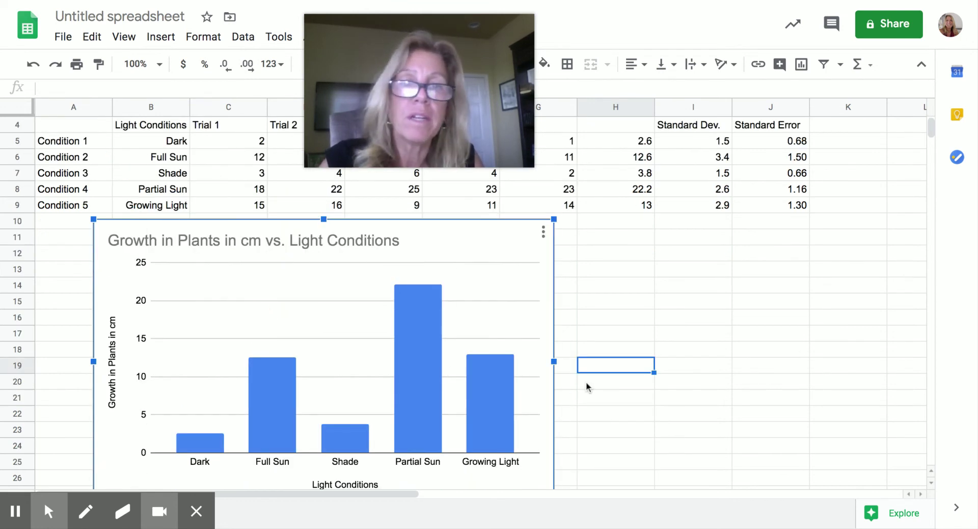
pyautogui.scroll(-1, 586, 386)
# Drag the chart's bottom-right corner inward so the chart fits below the table.
pyautogui.moveTo(553, 471); pyautogui.dragTo(518, 449)
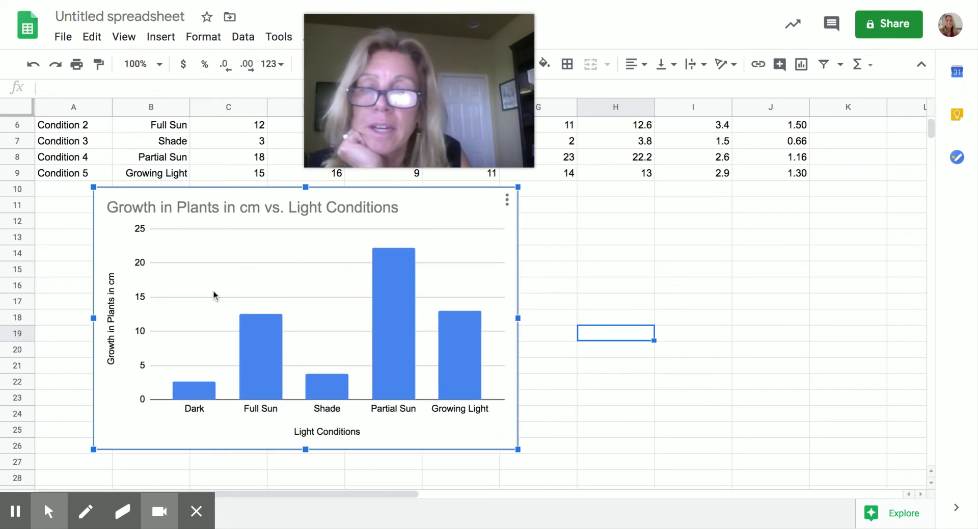
pyautogui.moveTo(454, 389)
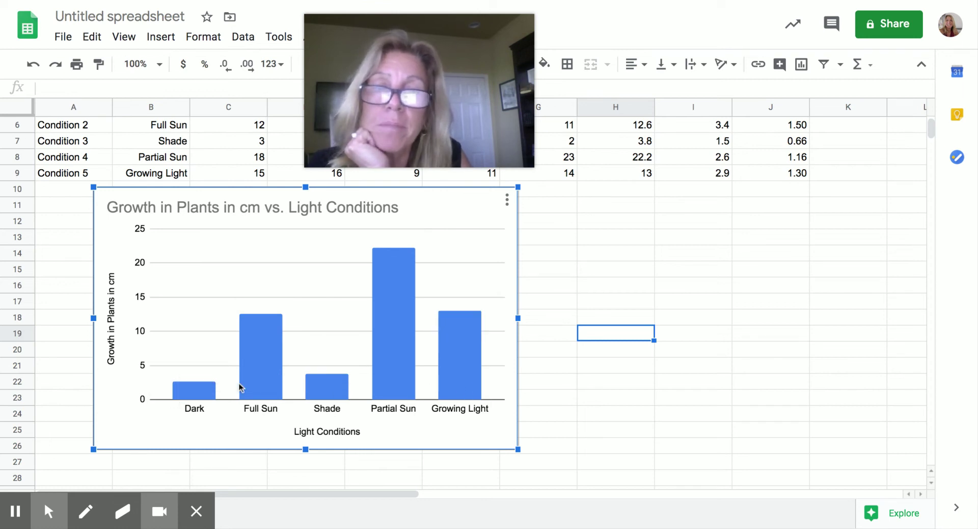
pyautogui.moveTo(244, 387)
pyautogui.moveTo(393, 389)
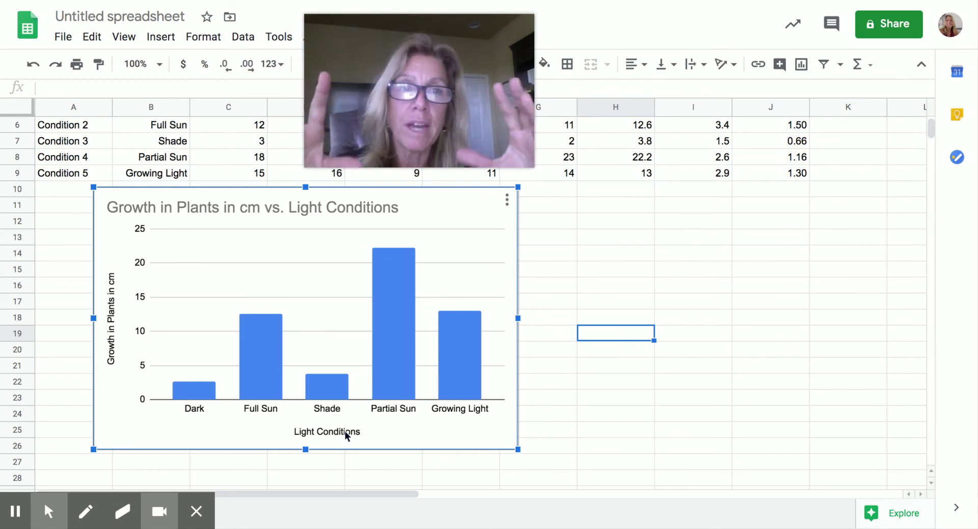
pyautogui.click(507, 200)
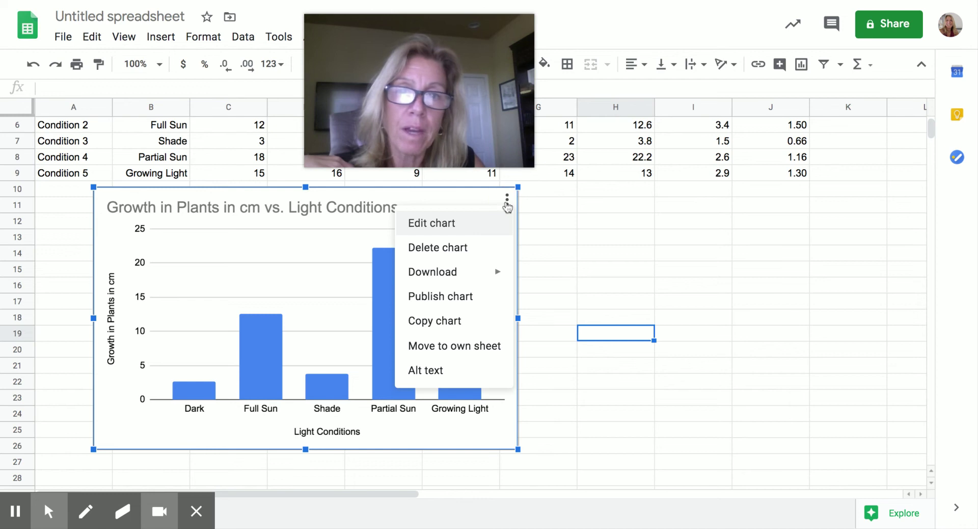
pyautogui.click(487, 231)
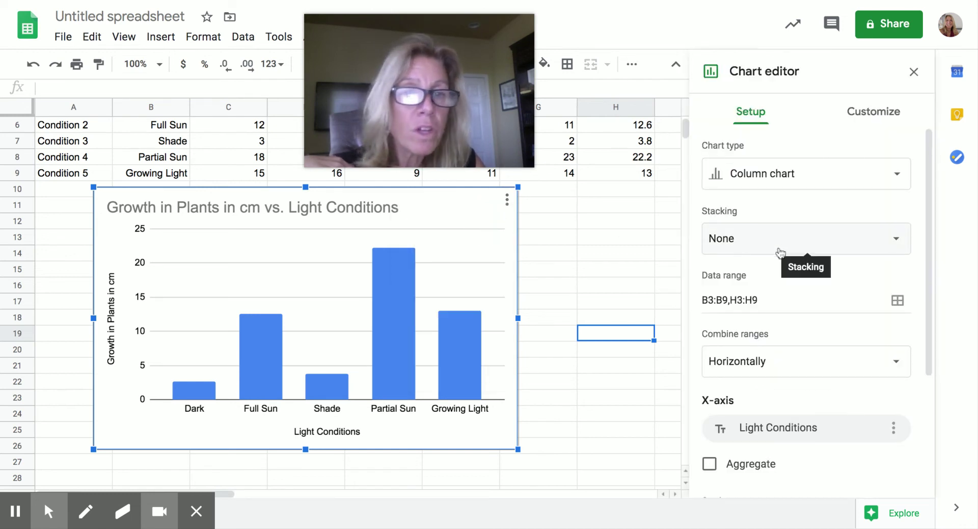
pyautogui.scroll(-3, 810, 283)
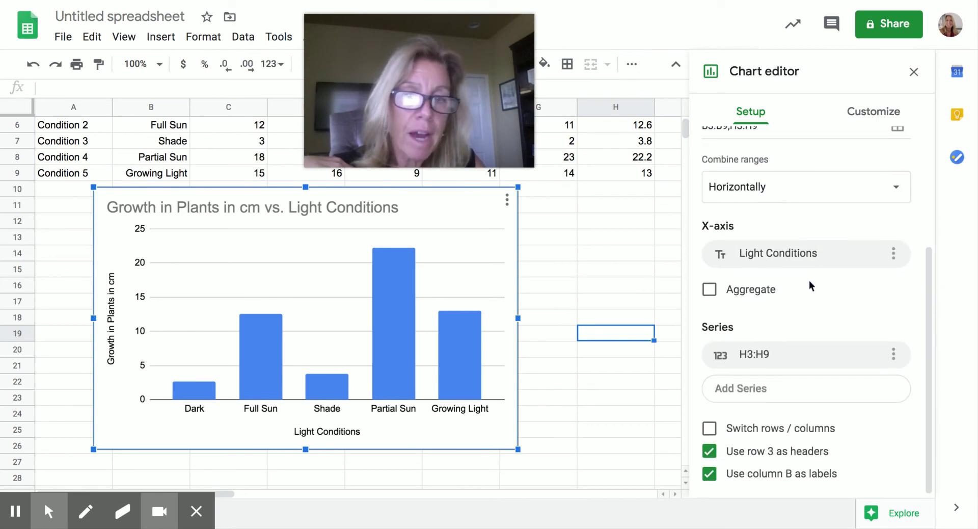
pyautogui.scroll(3, 809, 283)
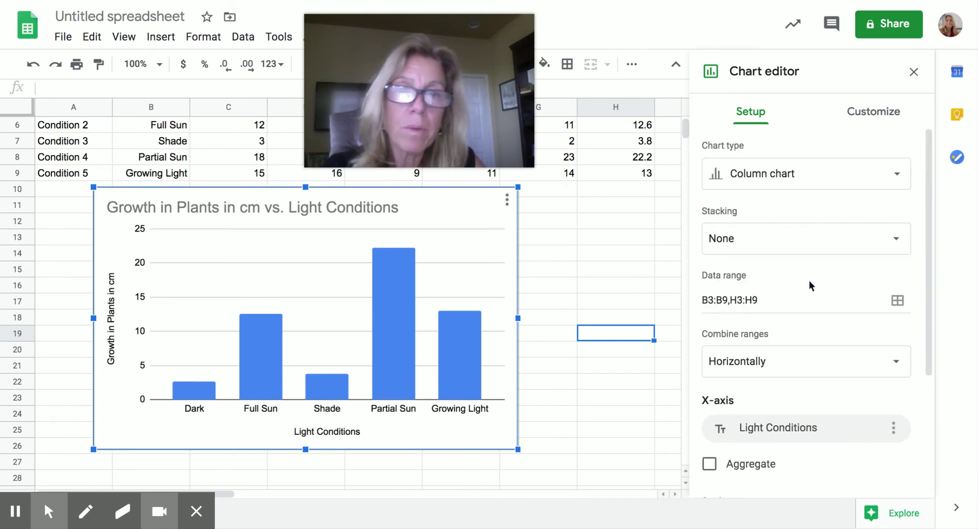
pyautogui.click(873, 114)
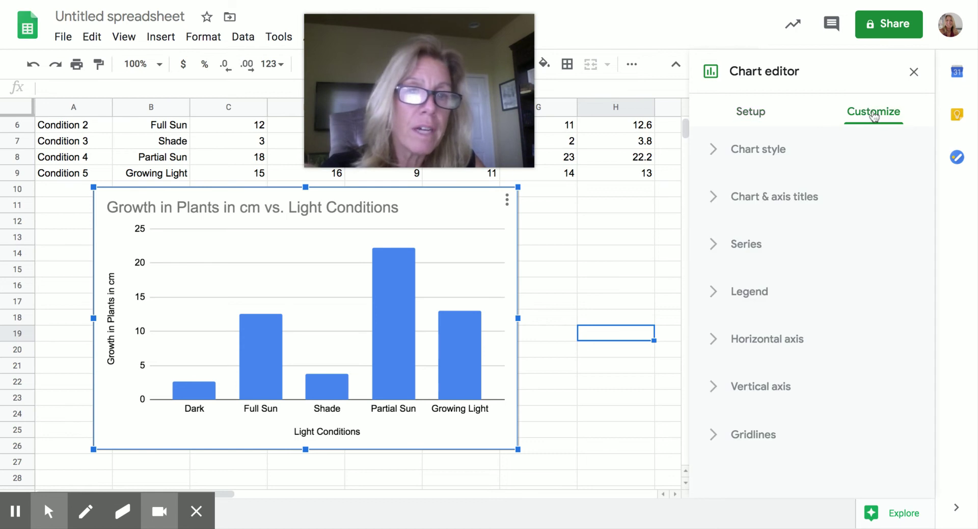
pyautogui.click(714, 245)
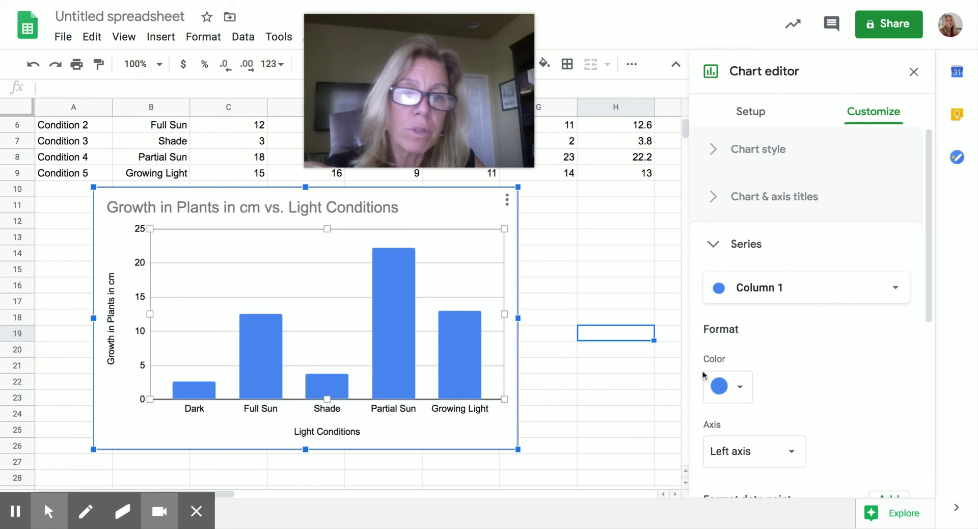
pyautogui.scroll(-3, 846, 391)
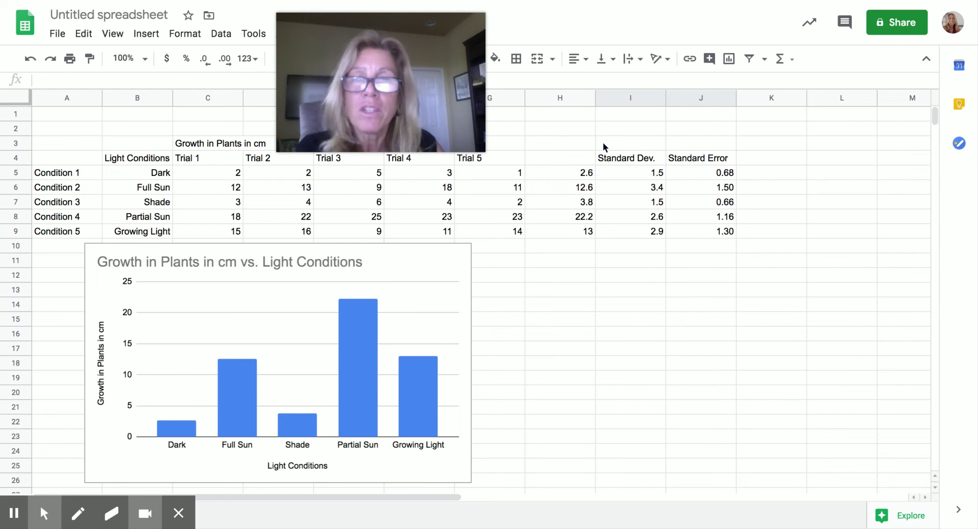
# Open the growth chart's editor at the Customize tab's Series section.
pyautogui.click(433, 282)
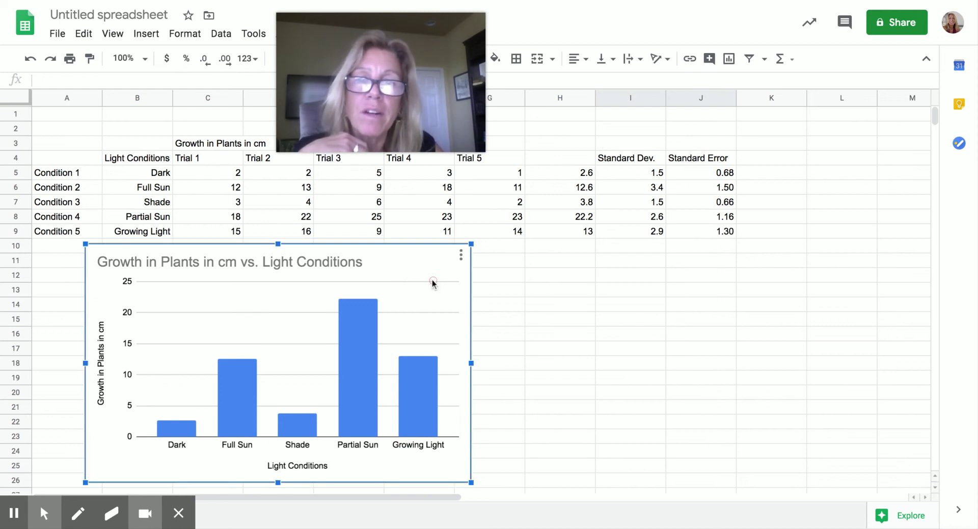
pyautogui.click(460, 255)
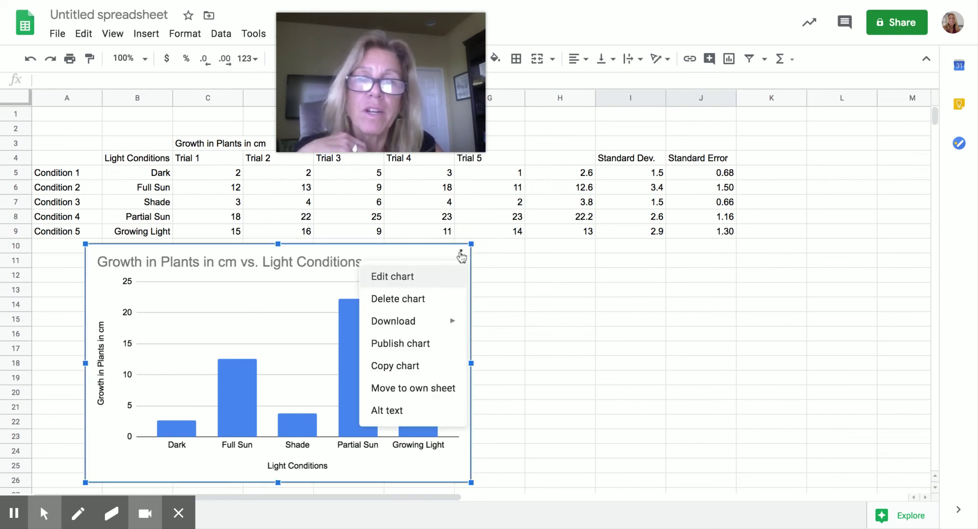
pyautogui.click(437, 286)
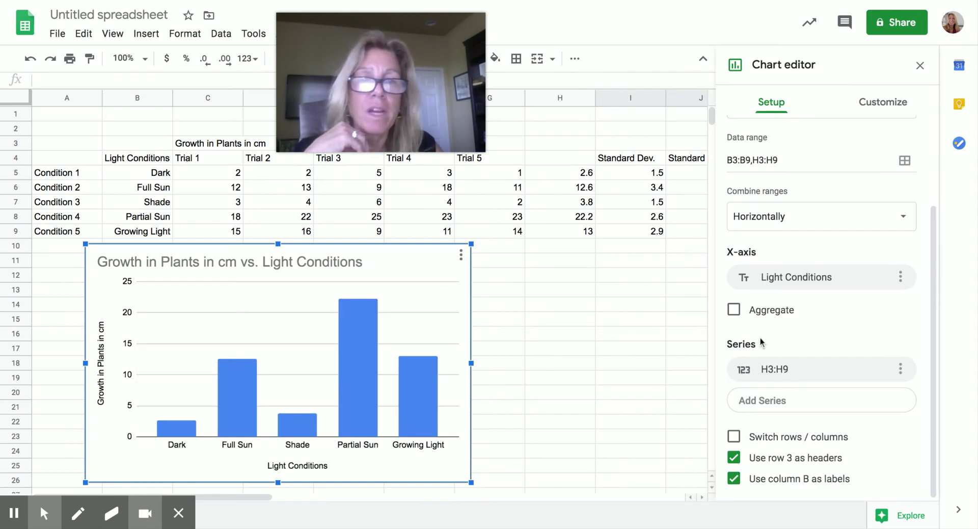
pyautogui.click(876, 106)
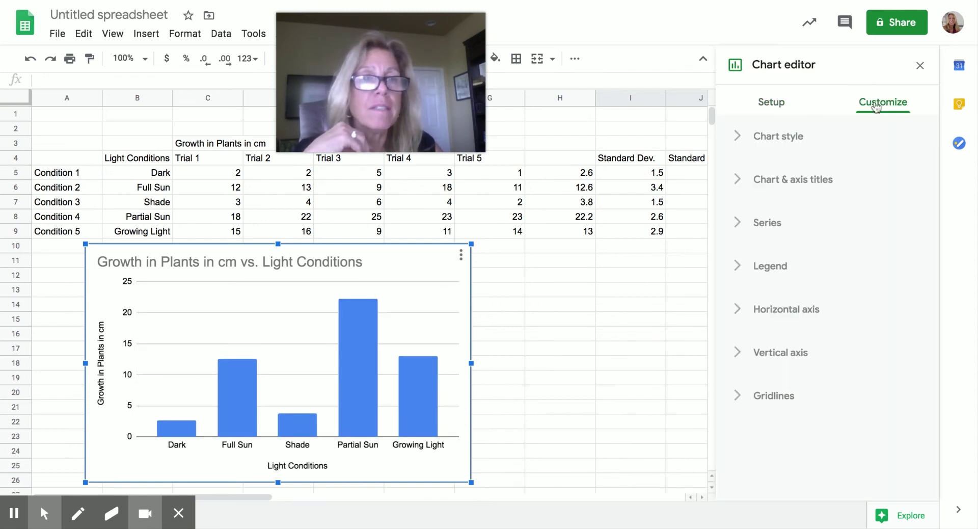
pyautogui.click(739, 225)
# Tick Error bars for the columns, then undo it so no error bars remain.
pyautogui.scroll(-1, 787, 310)
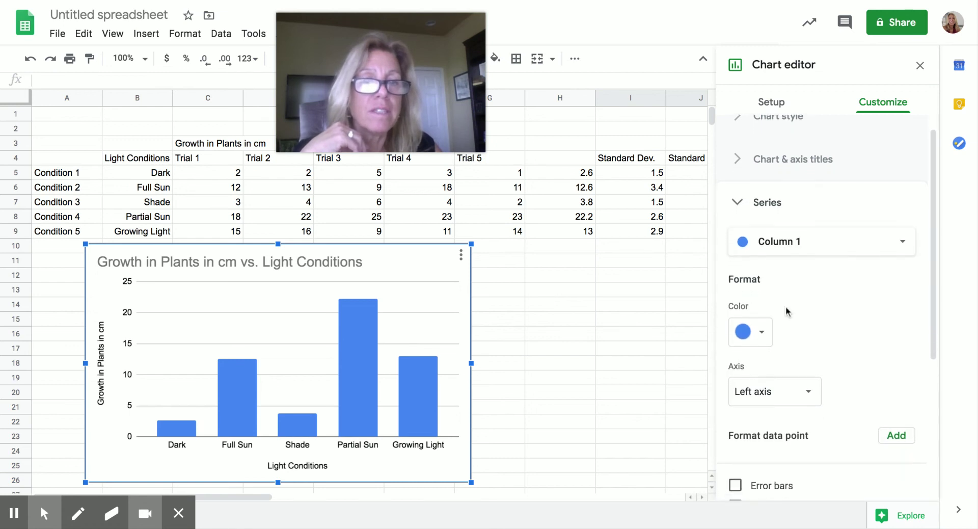
pyautogui.scroll(-3, 785, 311)
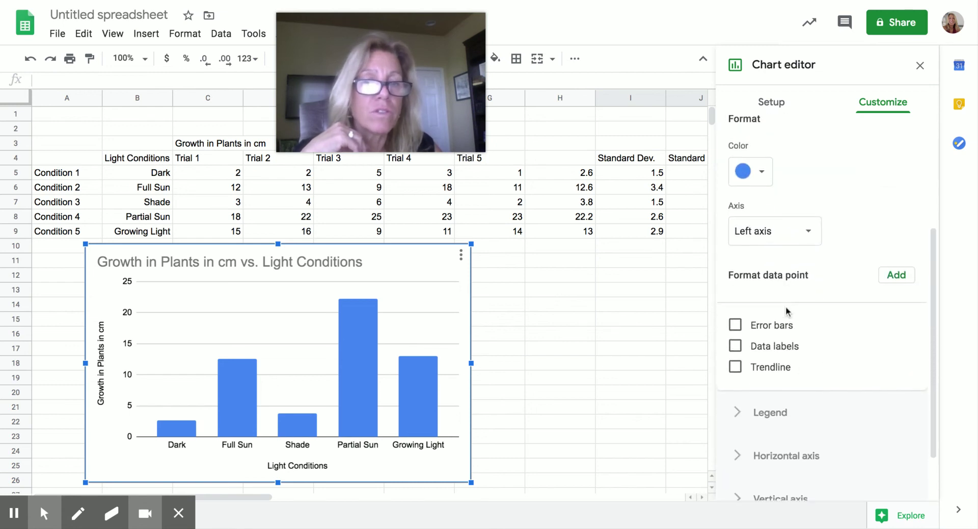
pyautogui.click(734, 323)
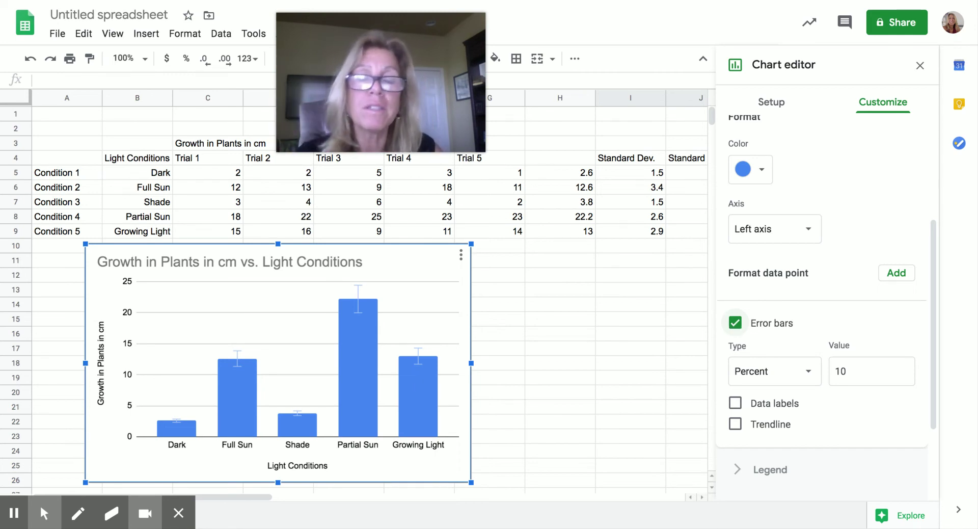
pyautogui.press('space')
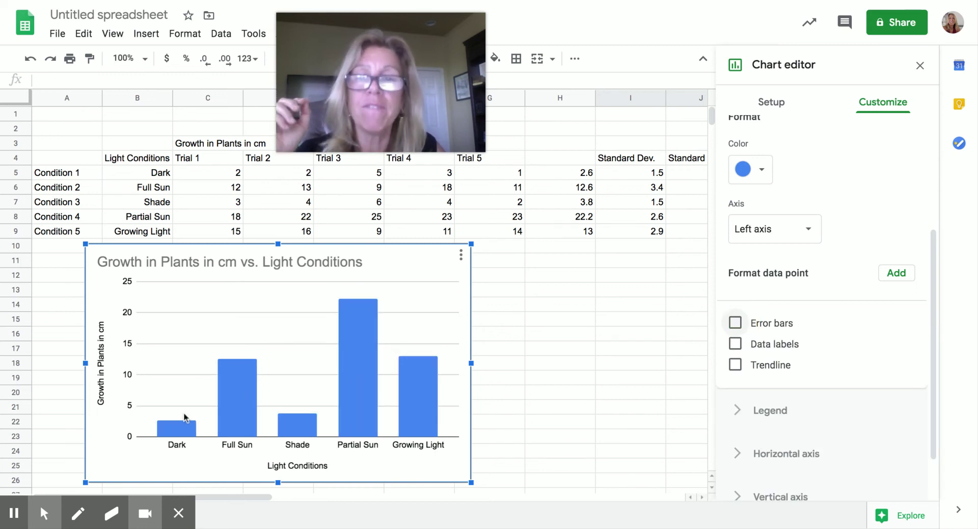
pyautogui.scroll(3, 860, 309)
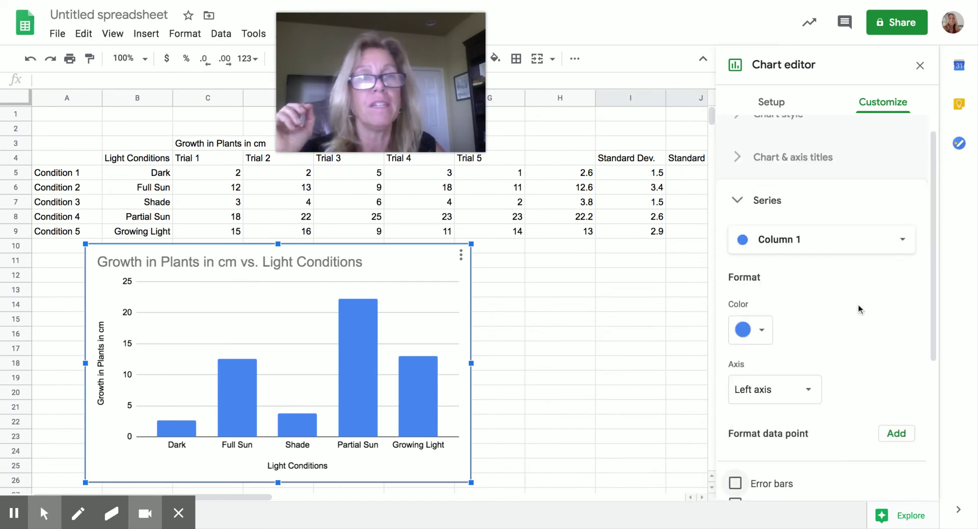
pyautogui.scroll(1, 858, 308)
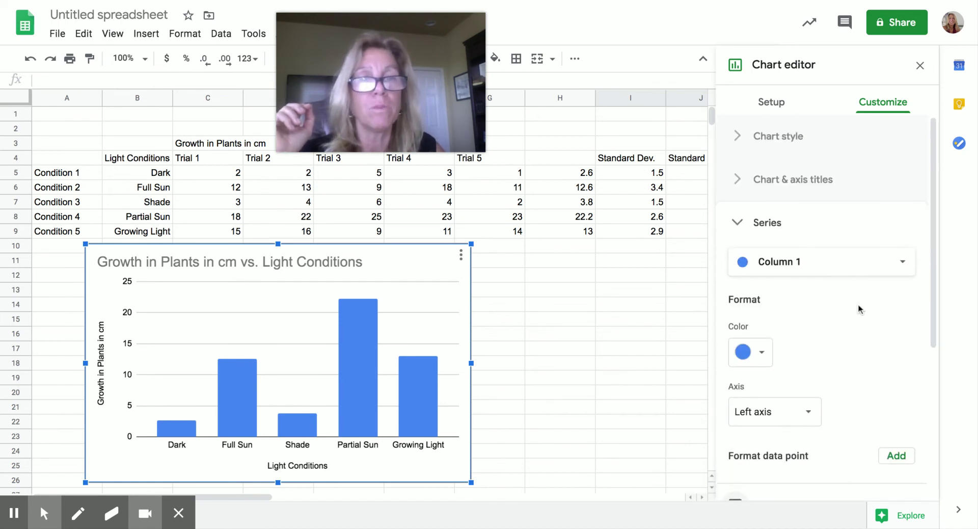
# In Setup, turn on Switch rows / columns and keep column B as headers.
pyautogui.click(771, 104)
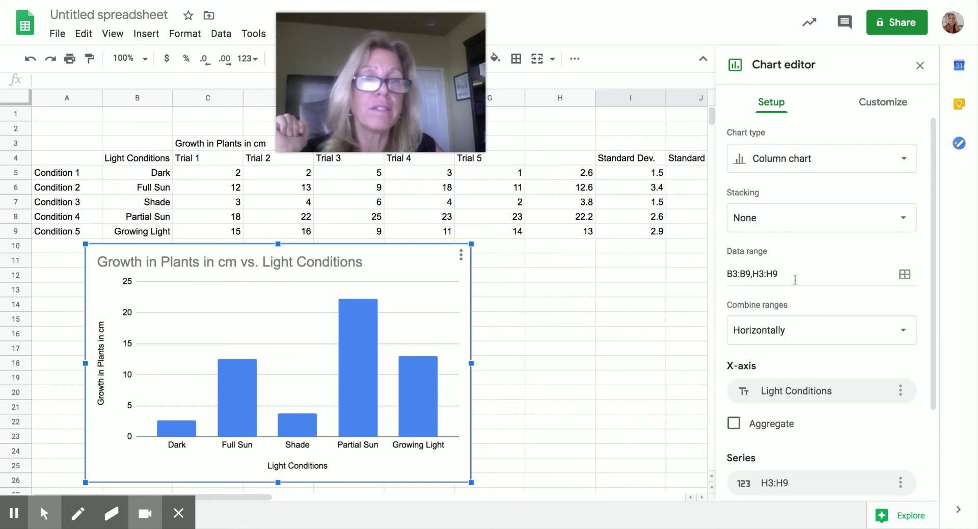
pyautogui.scroll(-2, 794, 294)
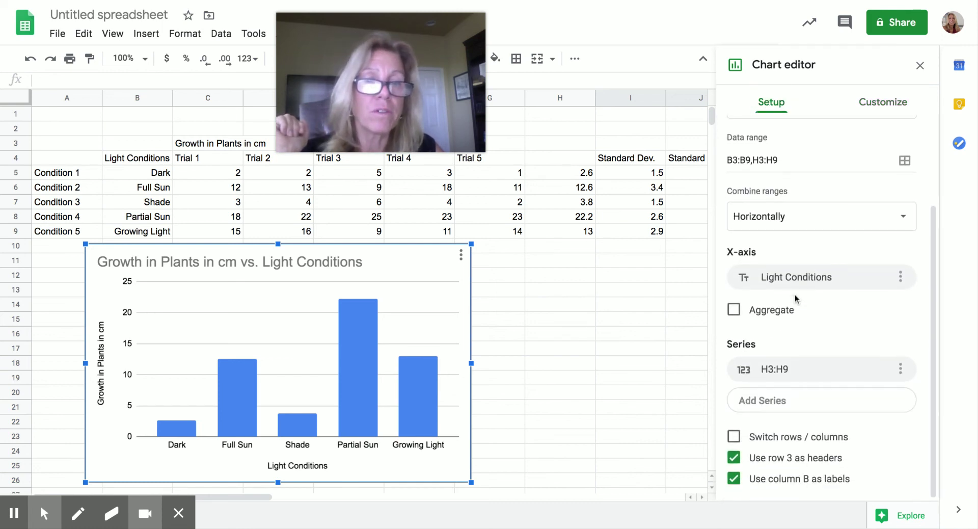
pyautogui.click(733, 436)
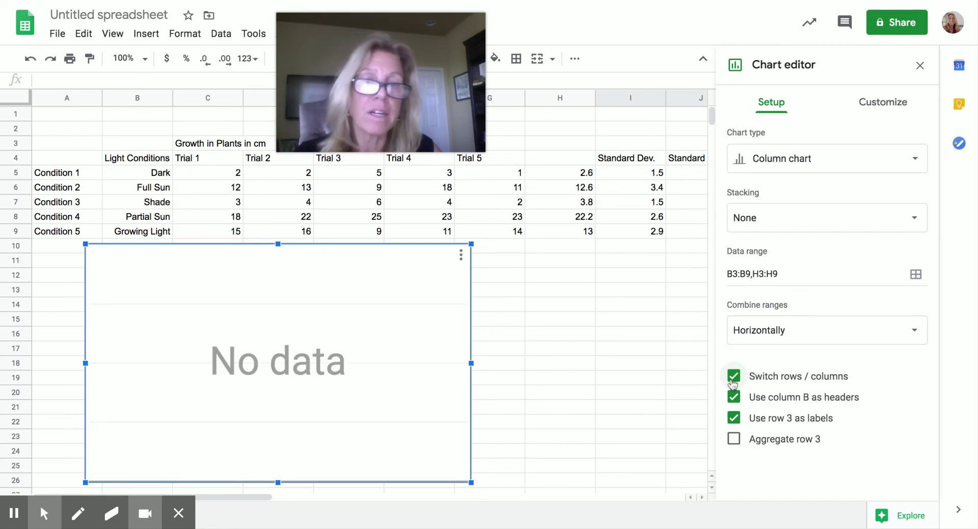
pyautogui.click(734, 399)
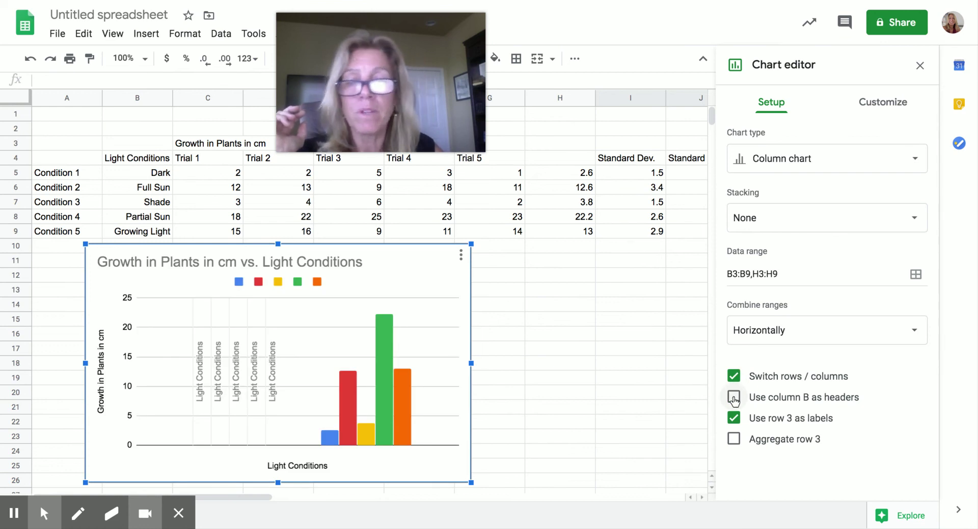
pyautogui.click(734, 398)
pyautogui.click(734, 377)
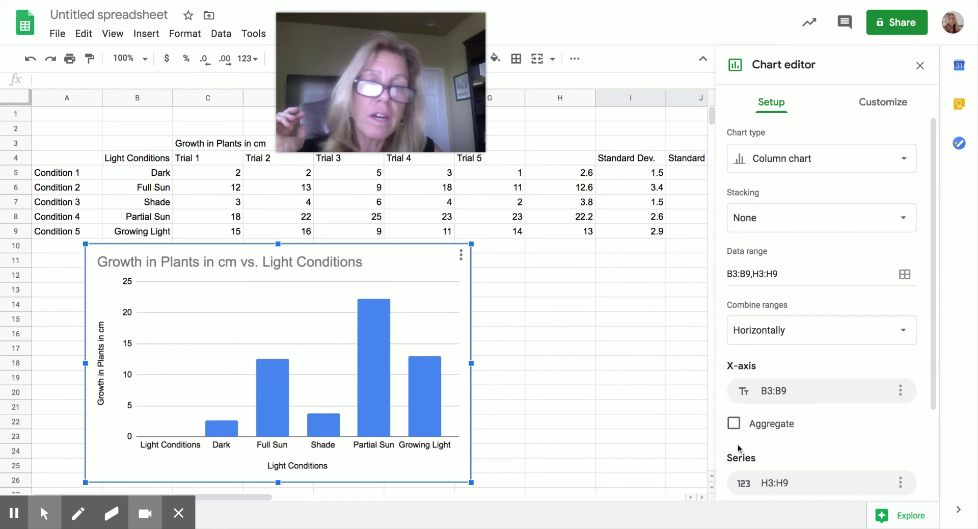
pyautogui.scroll(-1, 792, 458)
pyautogui.scroll(-1, 792, 459)
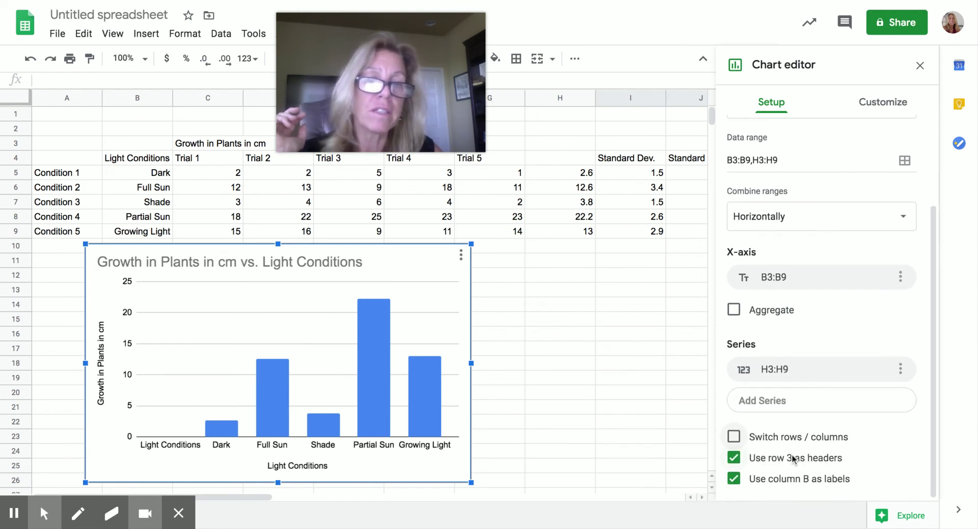
pyautogui.click(733, 437)
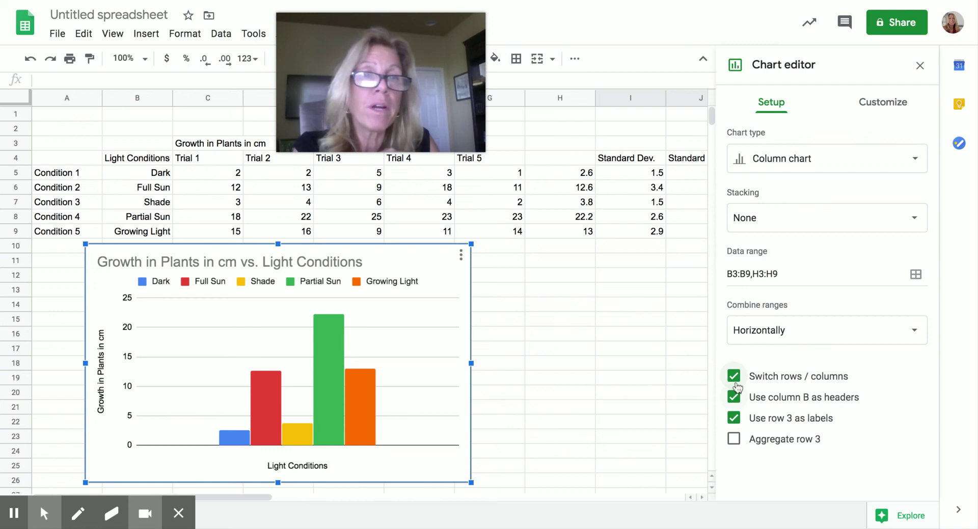
# Close the Chart editor panel to return to the full sheet and chart.
pyautogui.click(877, 108)
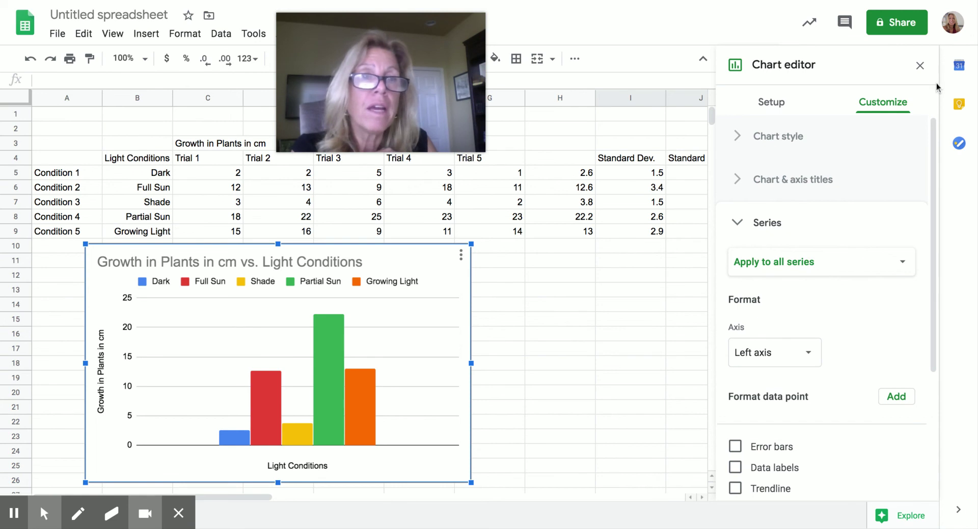
pyautogui.click(919, 67)
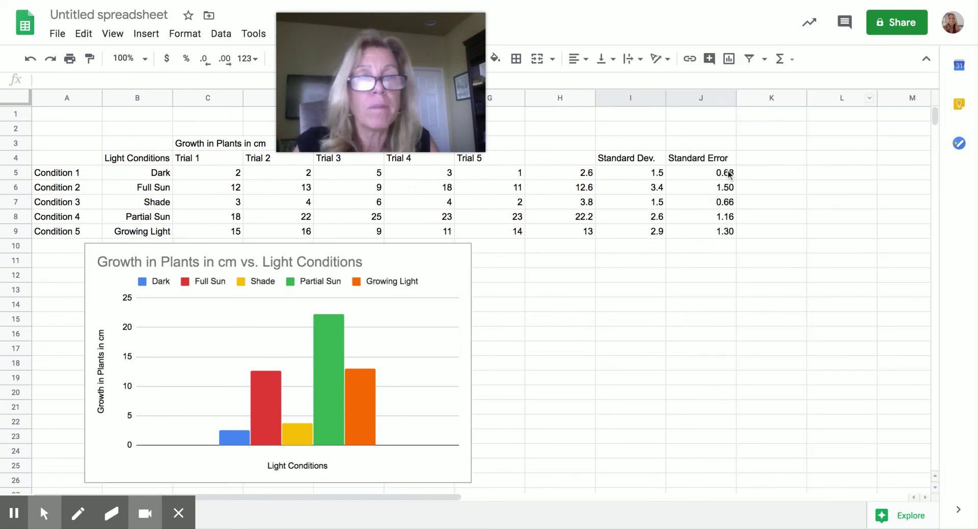
# Copy the standard errors in J5:J9 and paste them into H14 as values only.
pyautogui.click(707, 177)
pyautogui.moveTo(707, 177); pyautogui.dragTo(700, 231)
pyautogui.rightClick(702, 207)
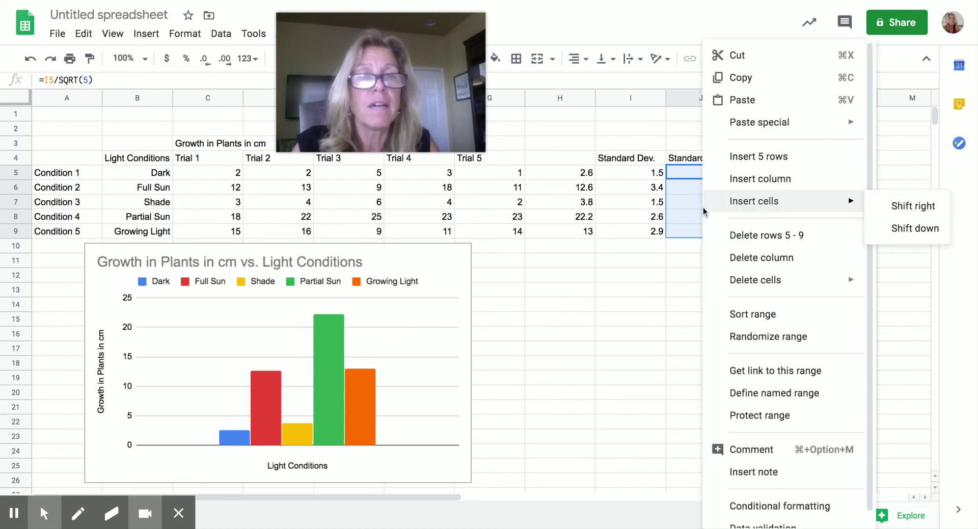
pyautogui.click(740, 78)
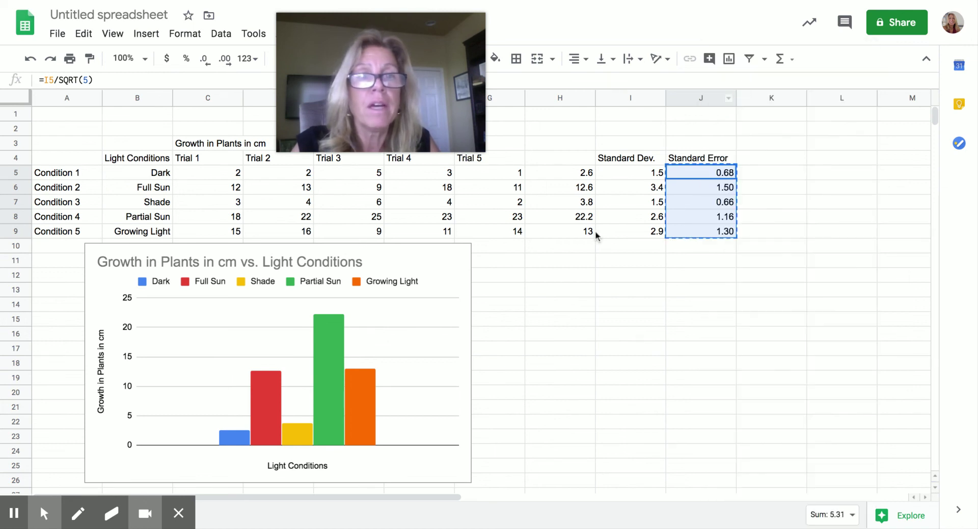
pyautogui.click(533, 304)
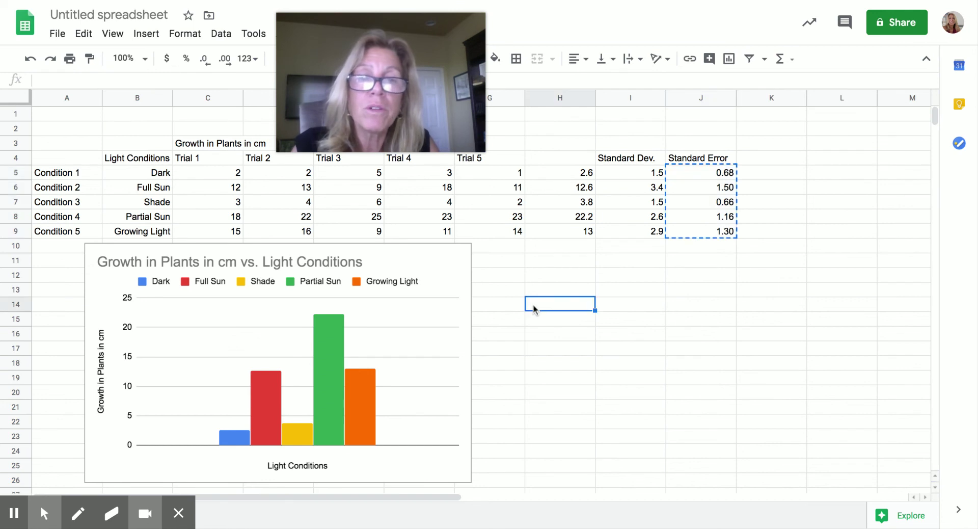
pyautogui.rightClick(532, 304)
pyautogui.moveTo(534, 309)
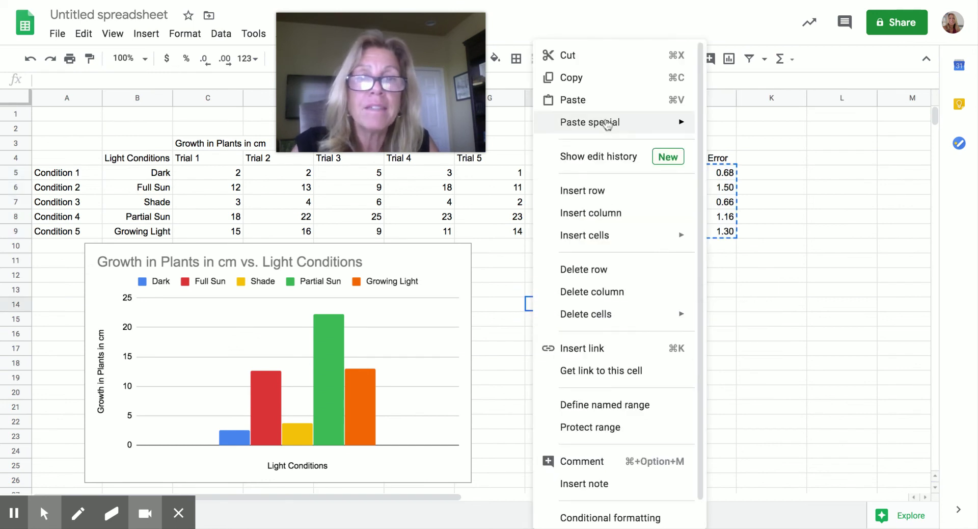
pyautogui.moveTo(607, 125)
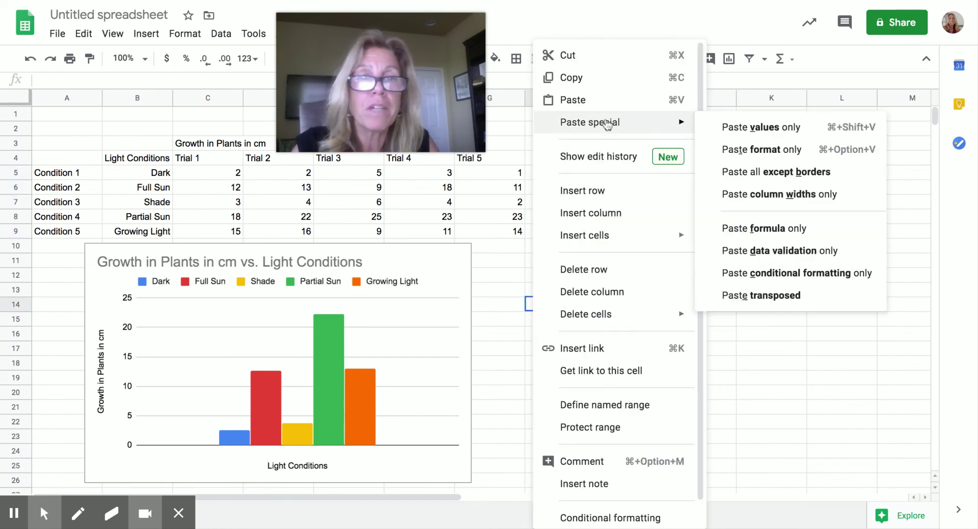
pyautogui.click(722, 133)
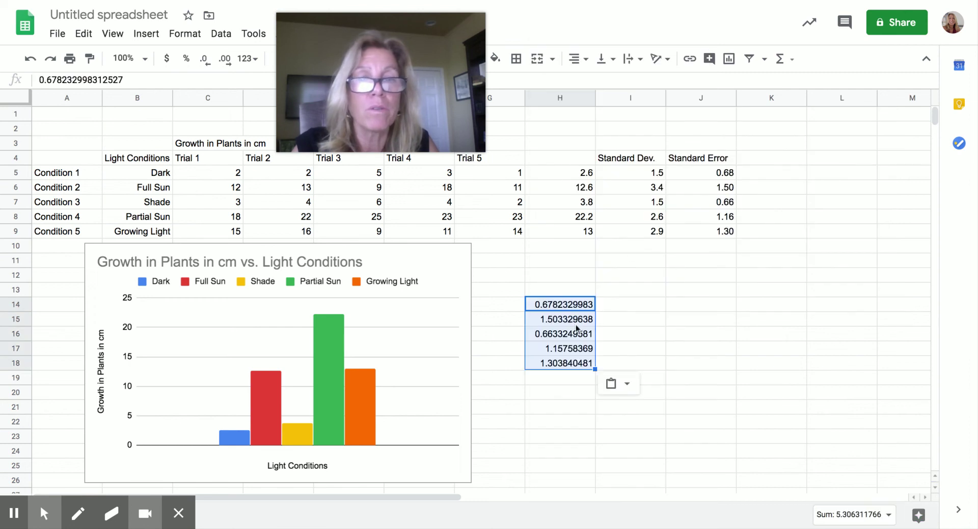
# Reduce the pasted values to two decimals: 0.68, 1.50, 0.66, 1.16, 1.30.
pyautogui.click(205, 61)
pyautogui.click(206, 62)
pyautogui.click(206, 62)
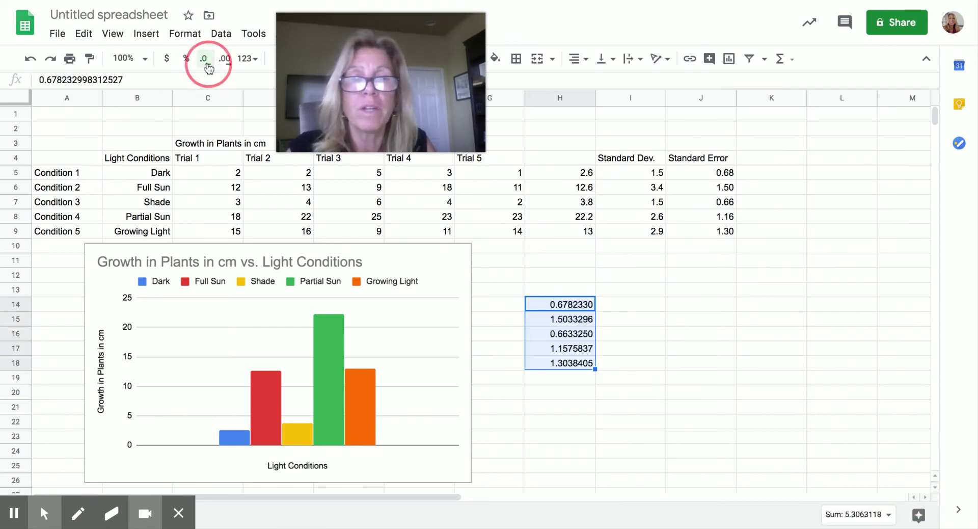
pyautogui.click(206, 62)
pyautogui.click(206, 62)
pyautogui.click(206, 62)
pyautogui.click(206, 63)
pyautogui.click(207, 62)
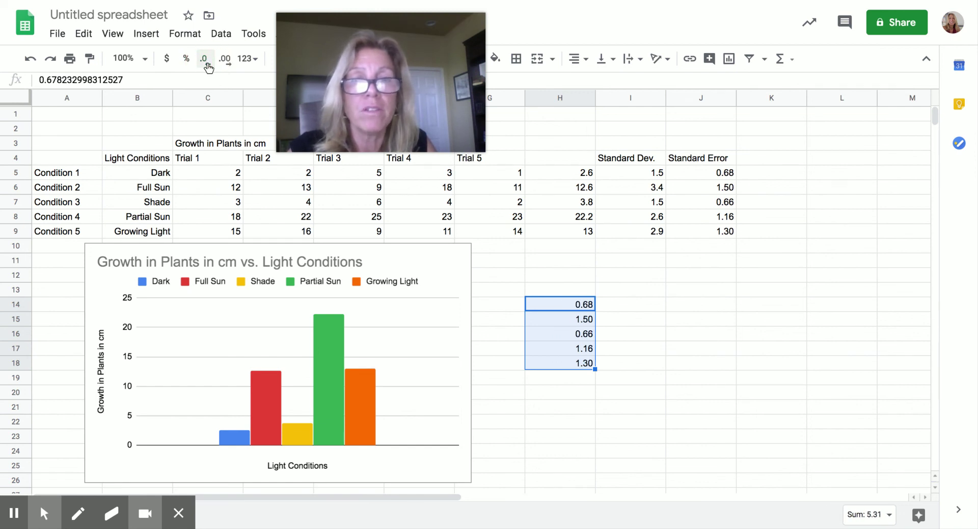
pyautogui.click(499, 338)
pyautogui.click(453, 258)
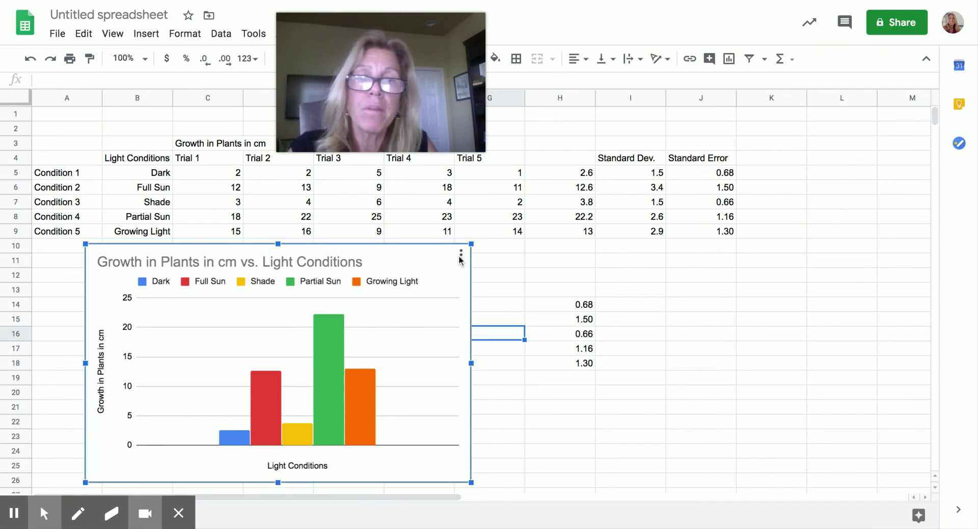
# Colour the Dark series black from the chart editor's Customize > Series settings.
pyautogui.click(461, 255)
pyautogui.click(434, 279)
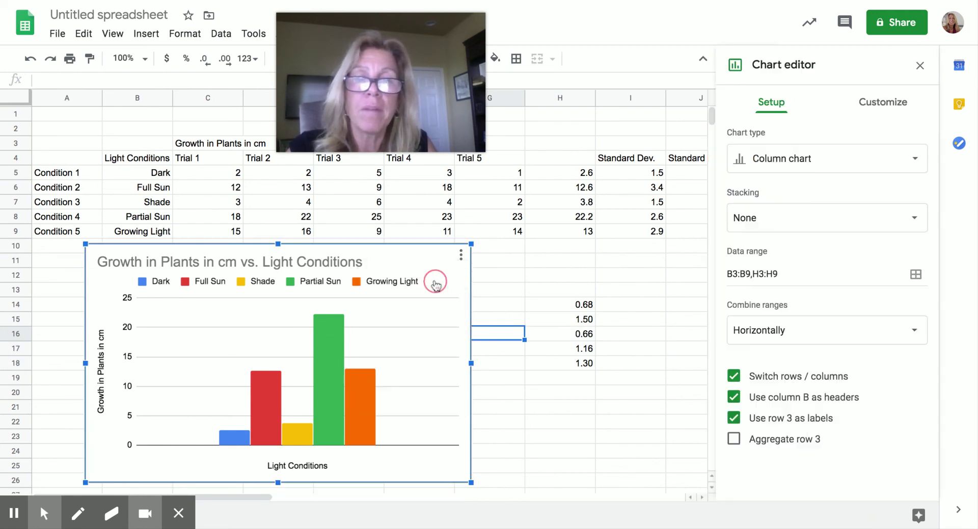
pyautogui.click(876, 108)
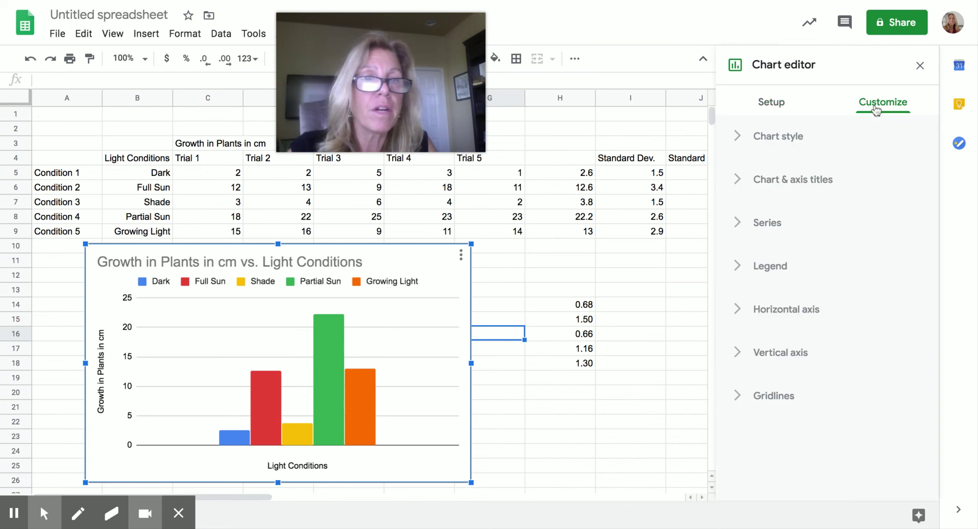
pyautogui.click(738, 224)
pyautogui.click(773, 263)
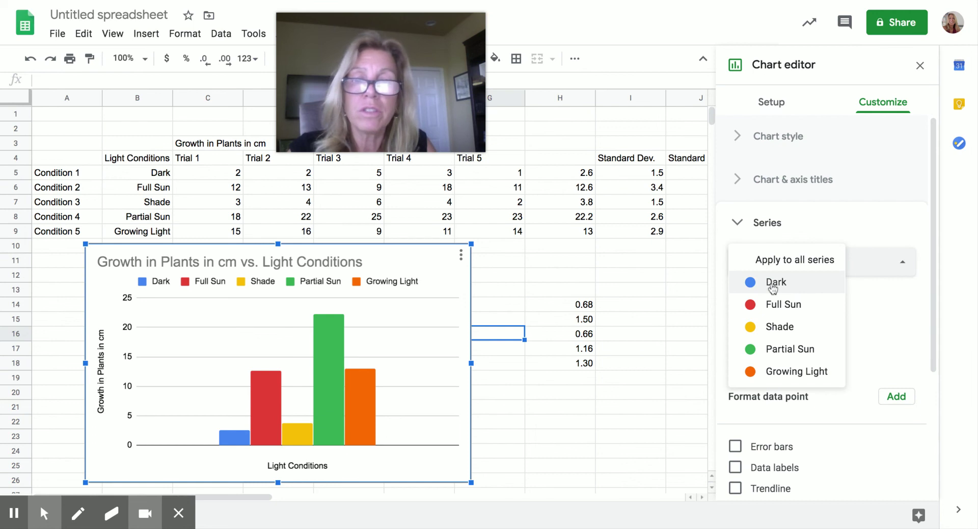
pyautogui.click(772, 286)
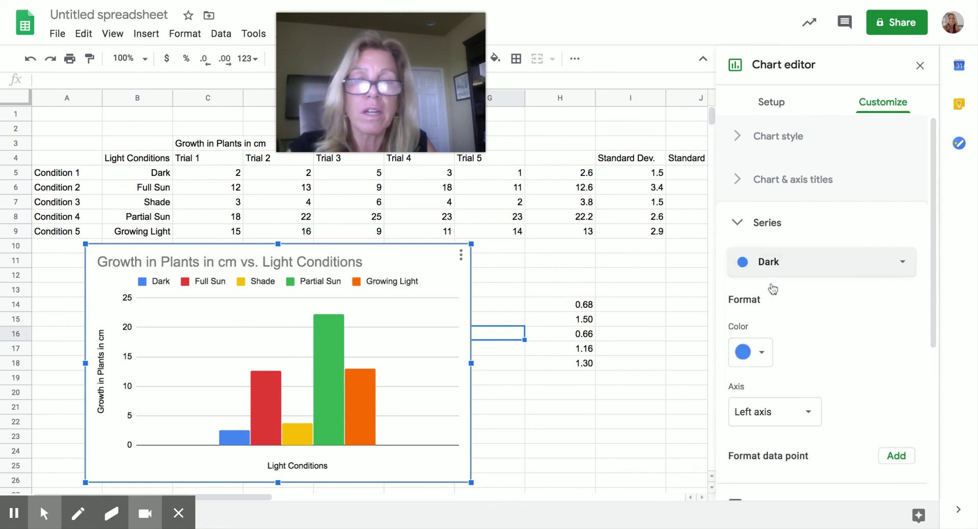
pyautogui.click(766, 355)
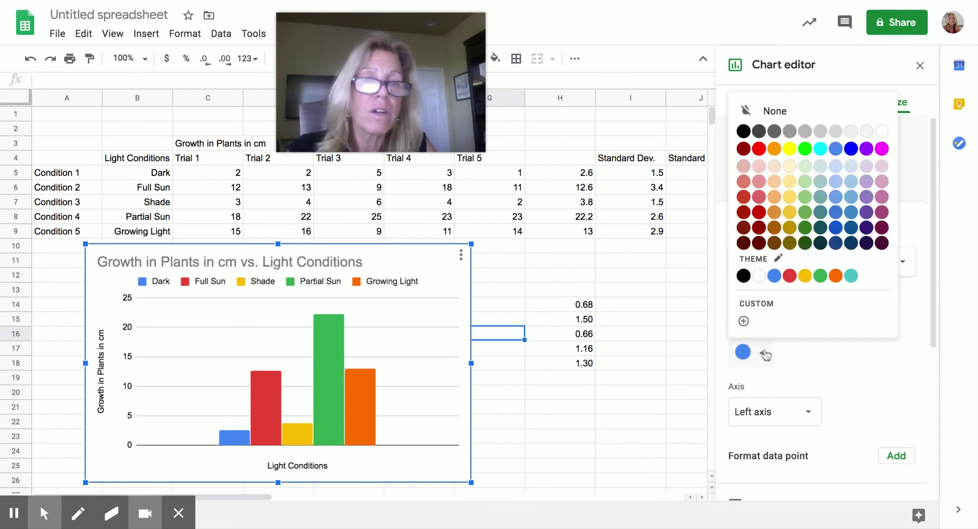
pyautogui.click(748, 132)
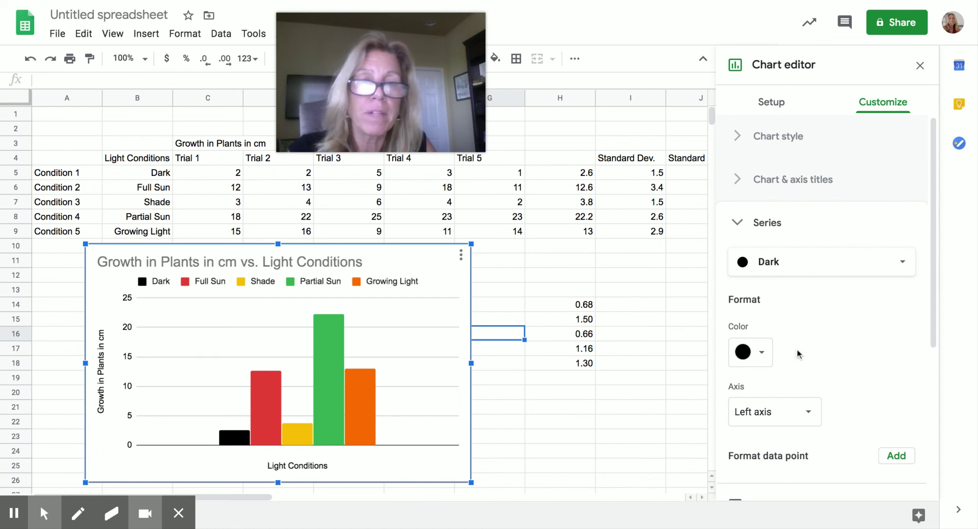
pyautogui.scroll(-3, 810, 377)
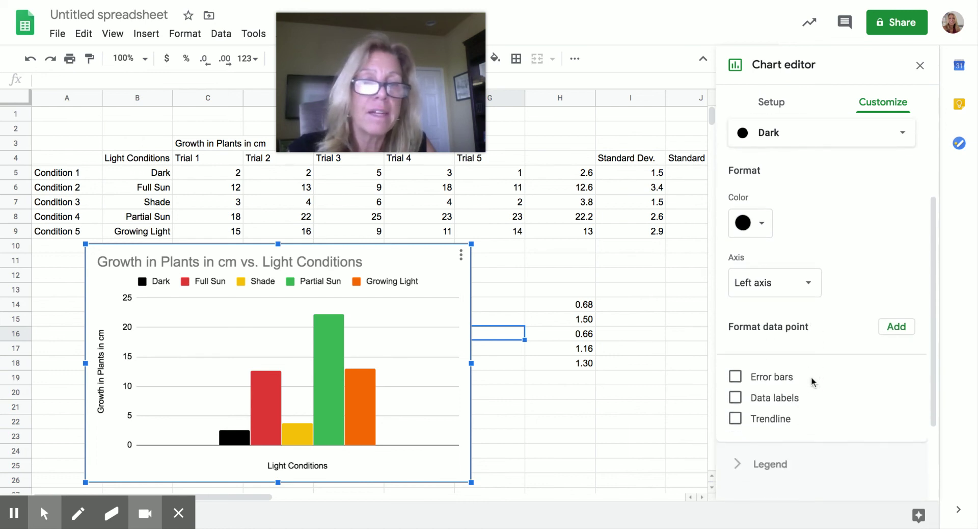
# Enable constant error bars of 0.68 on the Dark series, keeping it black.
pyautogui.click(735, 366)
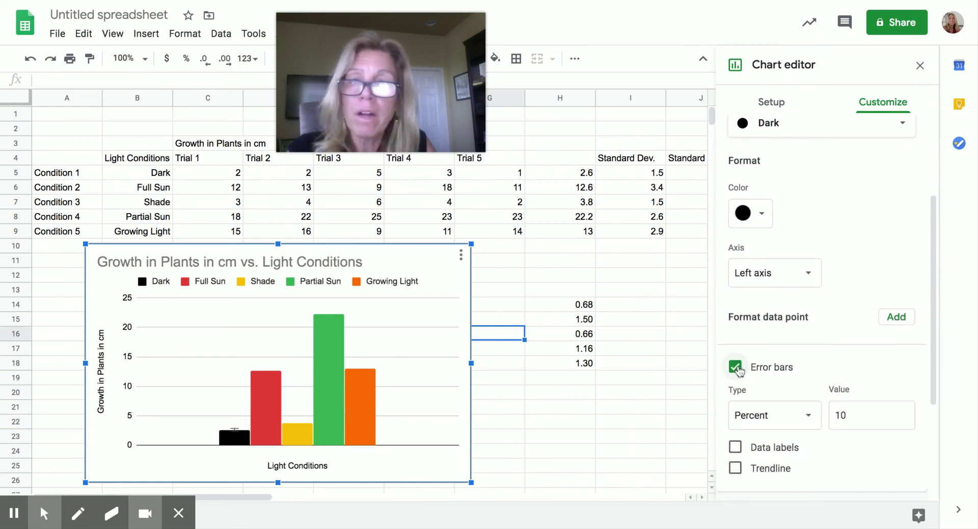
pyautogui.click(797, 424)
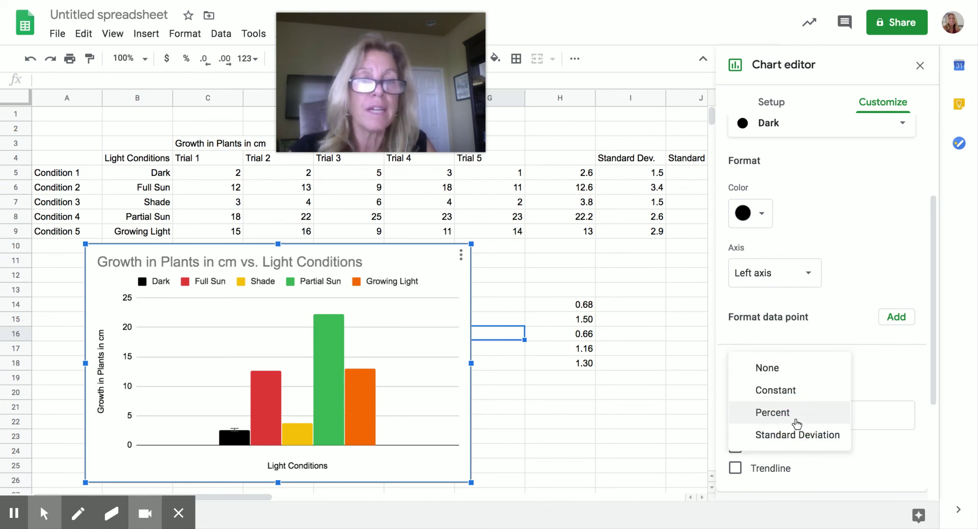
pyautogui.click(784, 388)
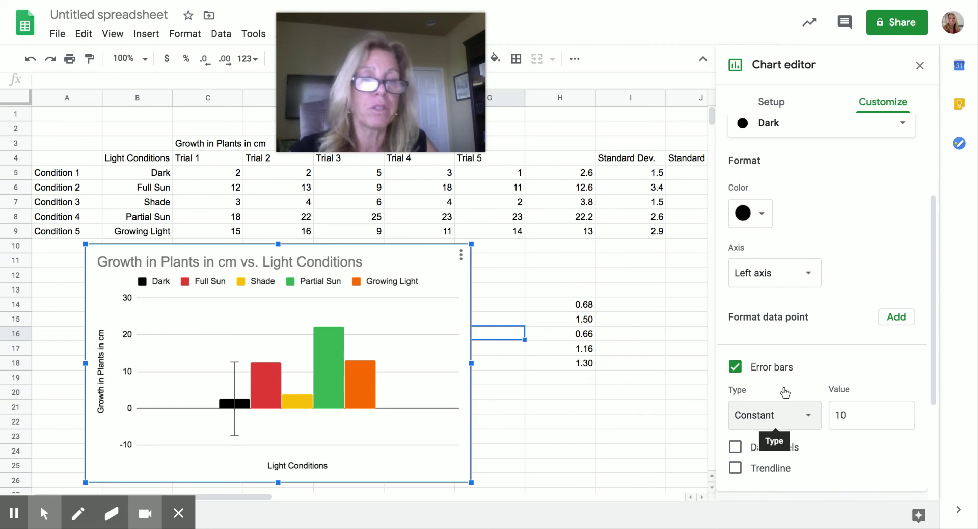
pyautogui.click(847, 413)
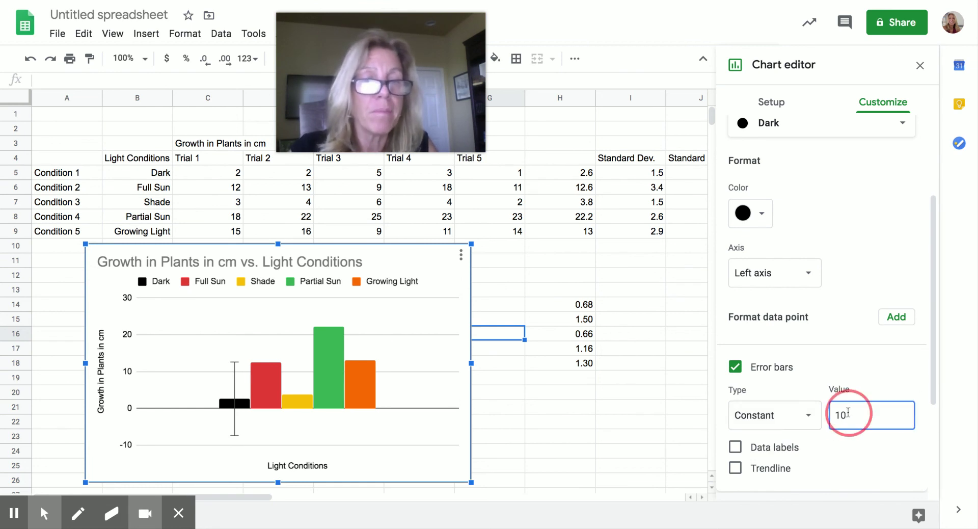
pyautogui.doubleClick(847, 412)
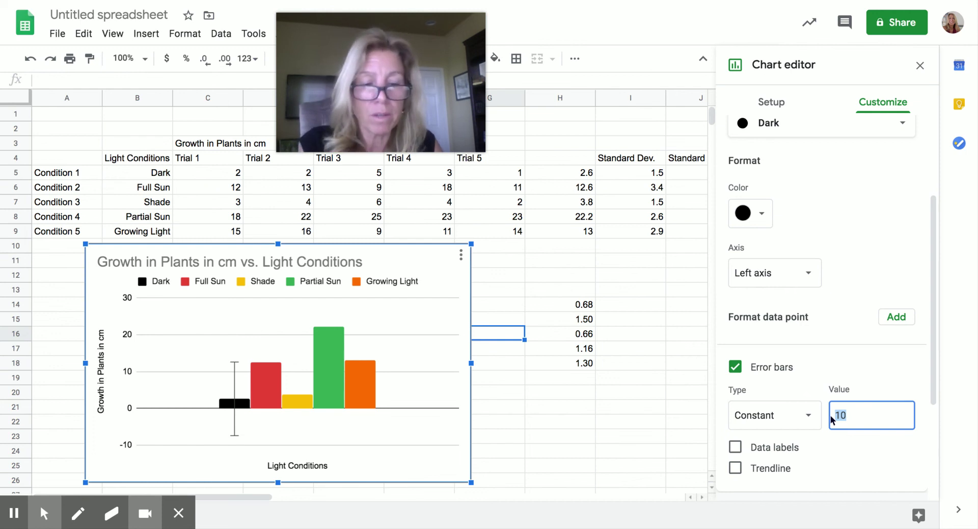
pyautogui.write('.68')
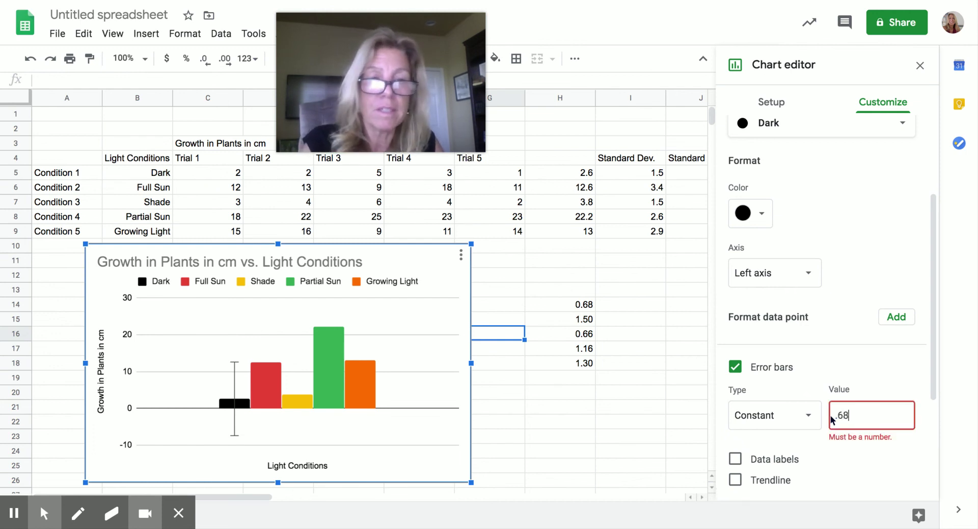
pyautogui.click(830, 415)
pyautogui.write('0')
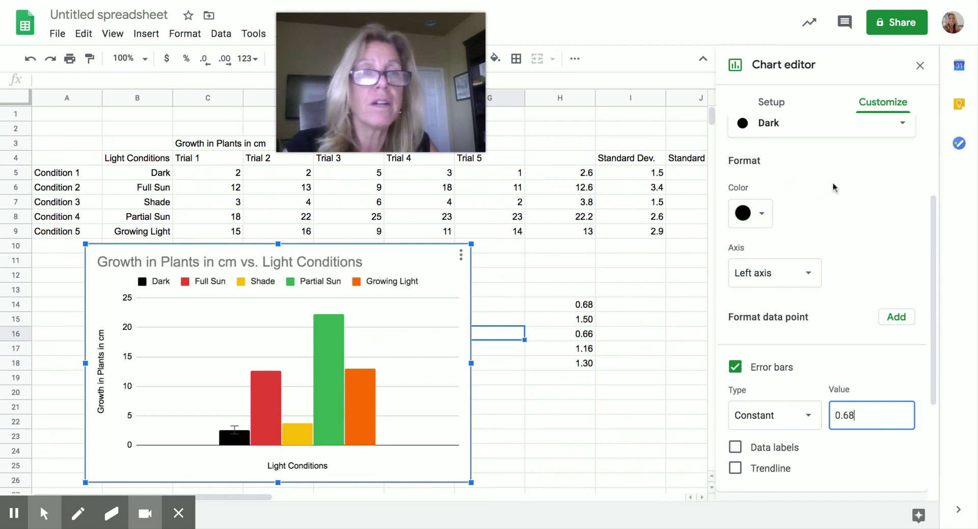
pyautogui.click(761, 214)
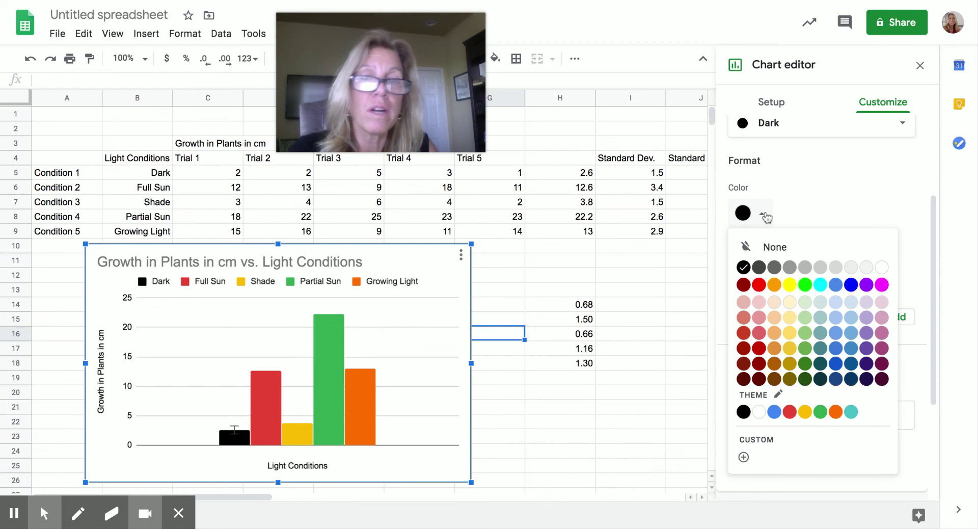
pyautogui.click(788, 213)
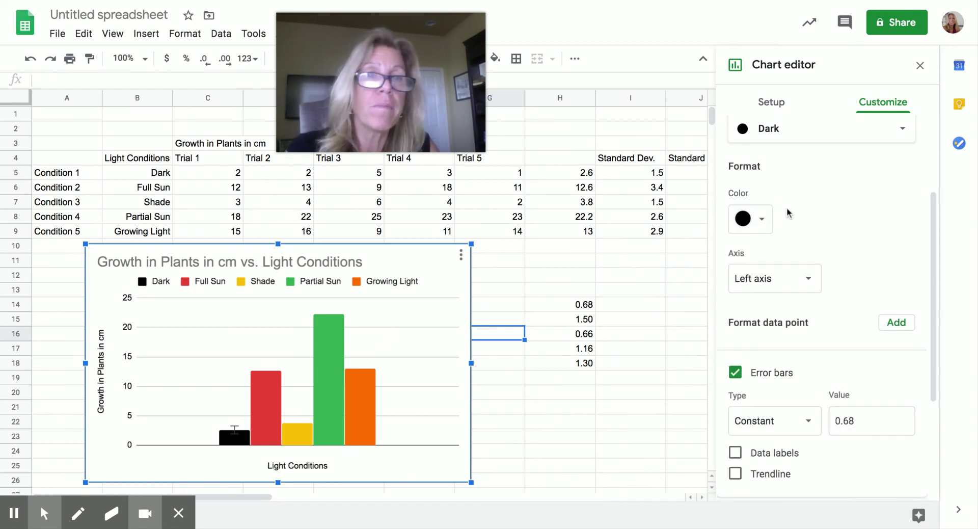
# Select the Shade series and colour its bar light blue.
pyautogui.scroll(2, 787, 210)
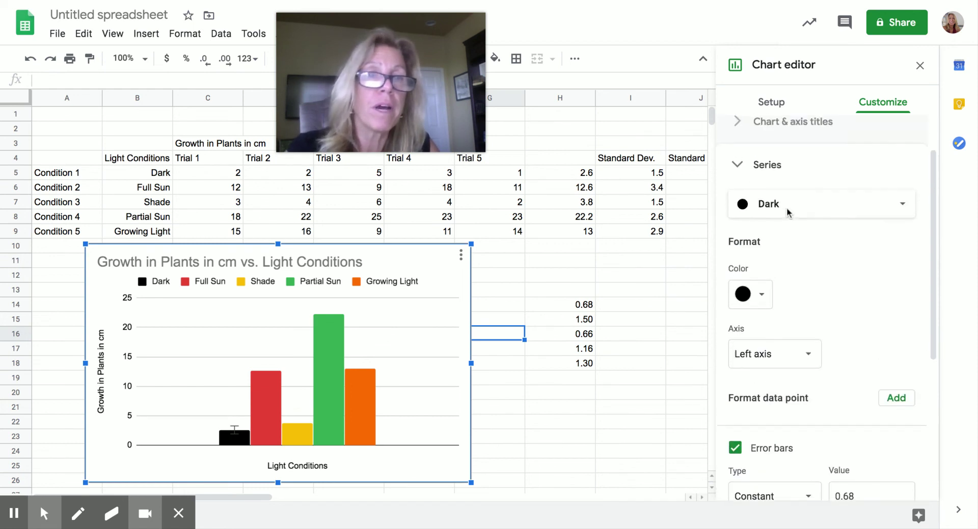
pyautogui.click(878, 207)
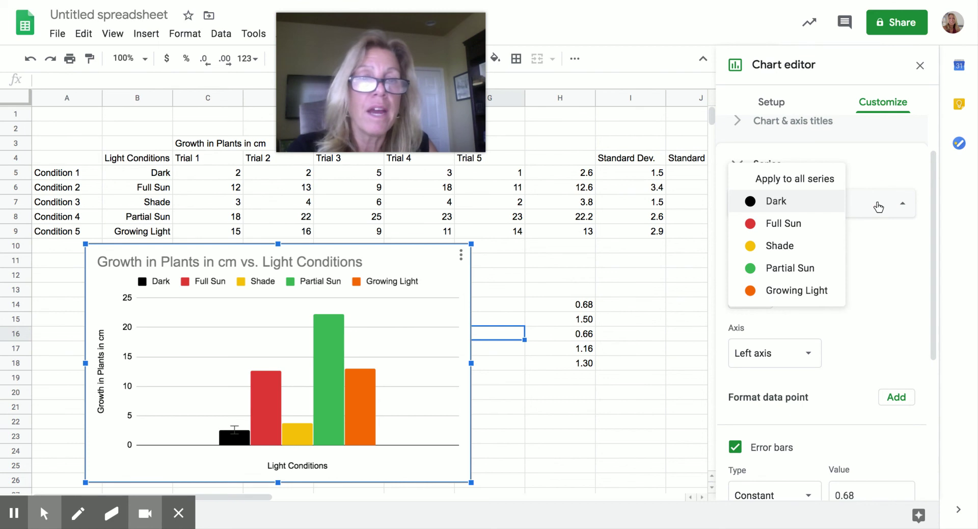
pyautogui.click(803, 247)
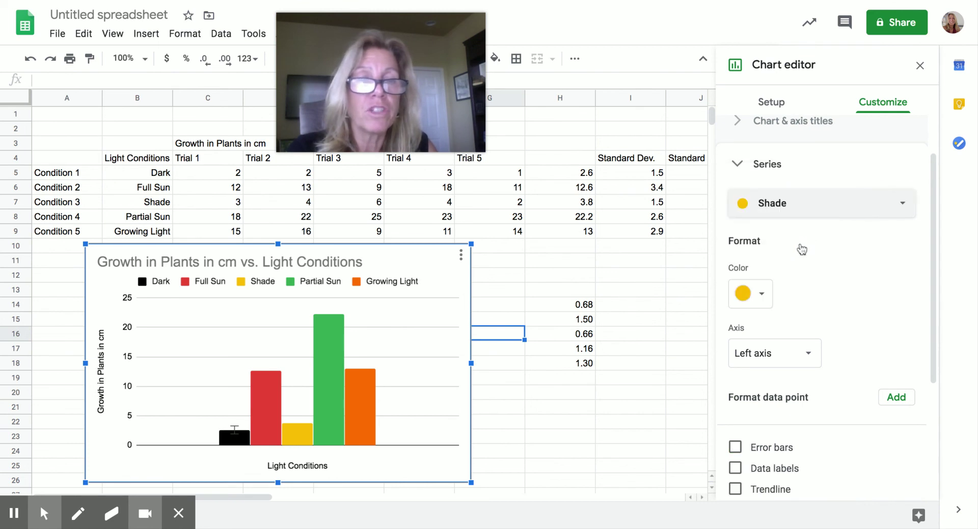
pyautogui.click(762, 295)
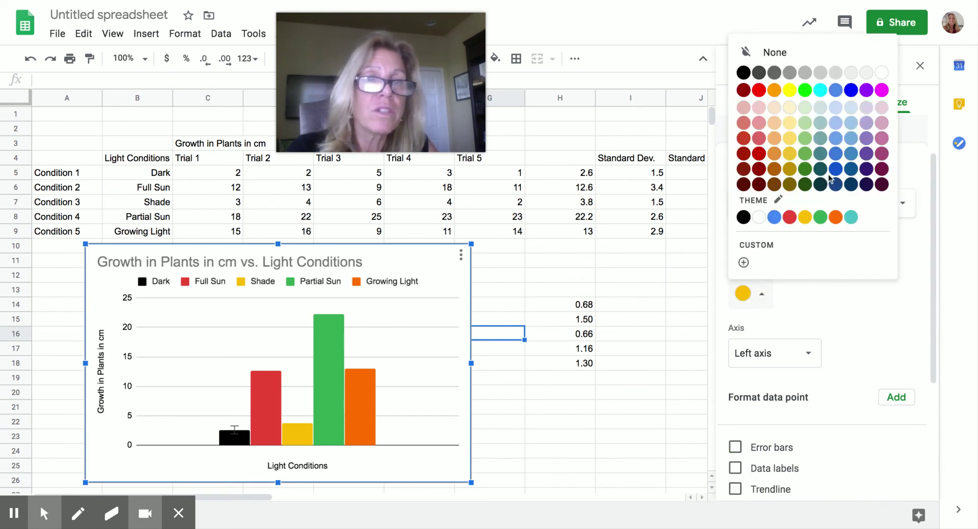
pyautogui.click(850, 141)
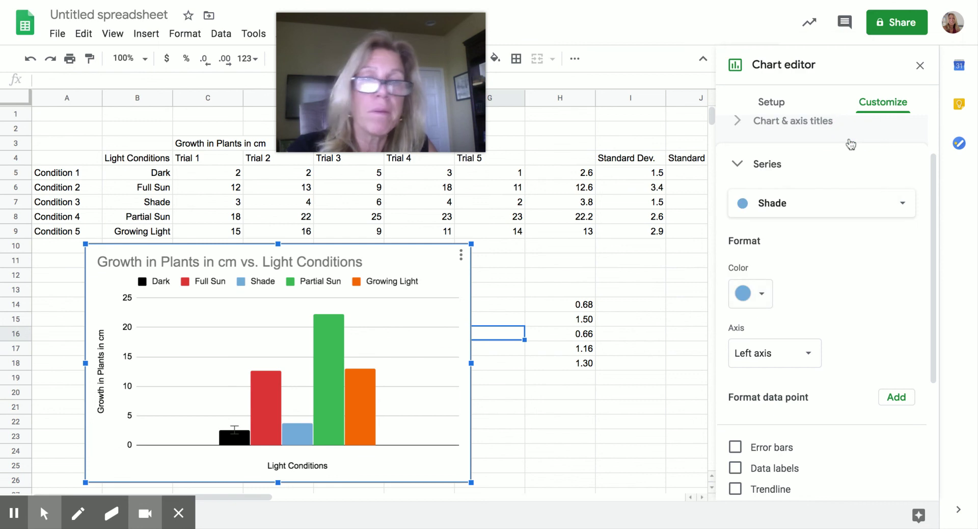
# Add constant error bars with value 0.66 to the Shade bar.
pyautogui.scroll(-2, 851, 284)
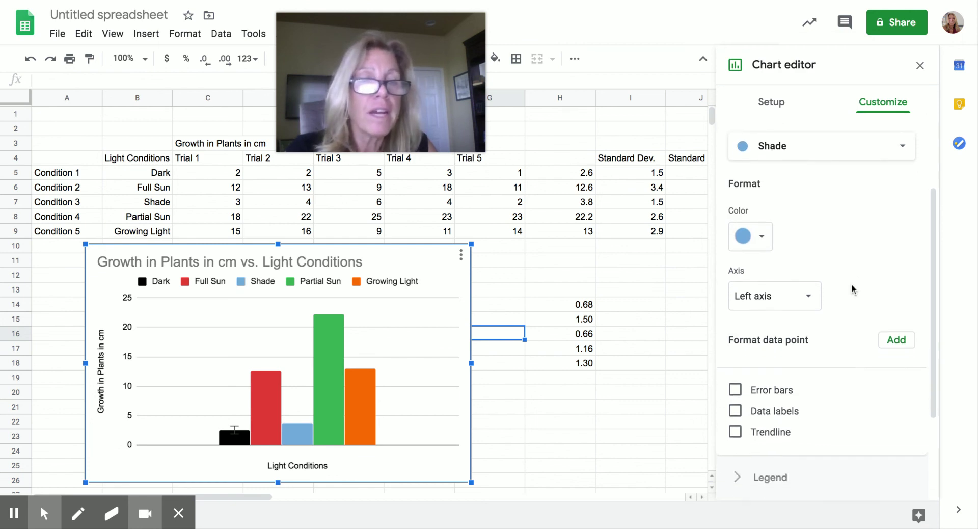
pyautogui.click(735, 380)
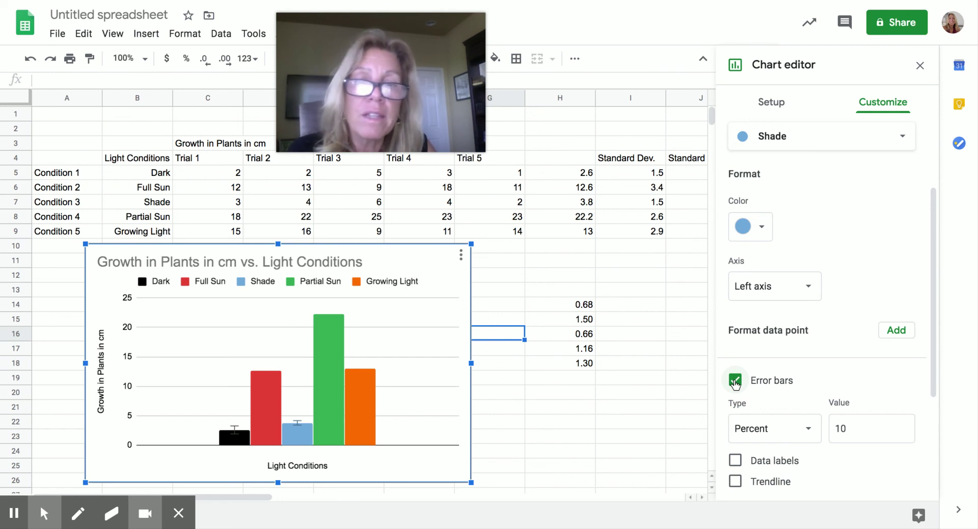
pyautogui.click(808, 428)
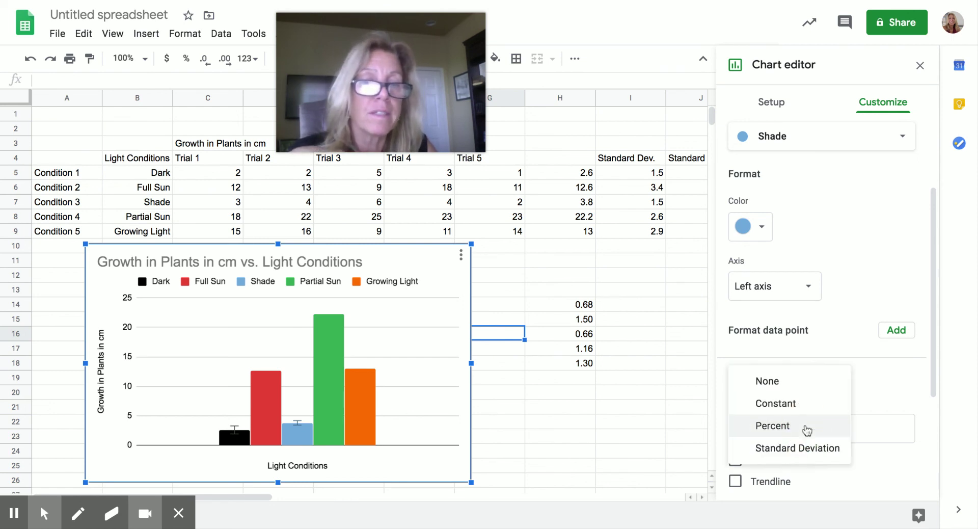
pyautogui.click(787, 403)
pyautogui.doubleClick(841, 428)
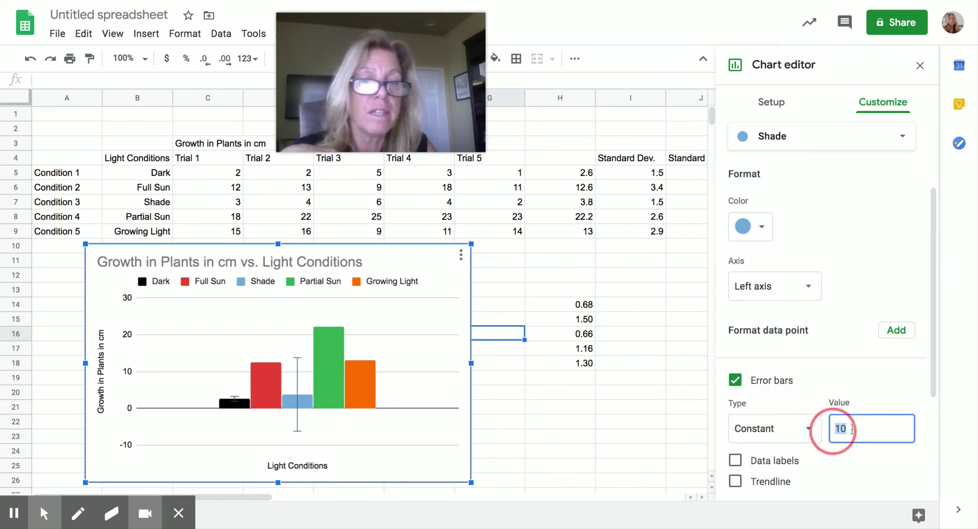
pyautogui.press('BackSpace')
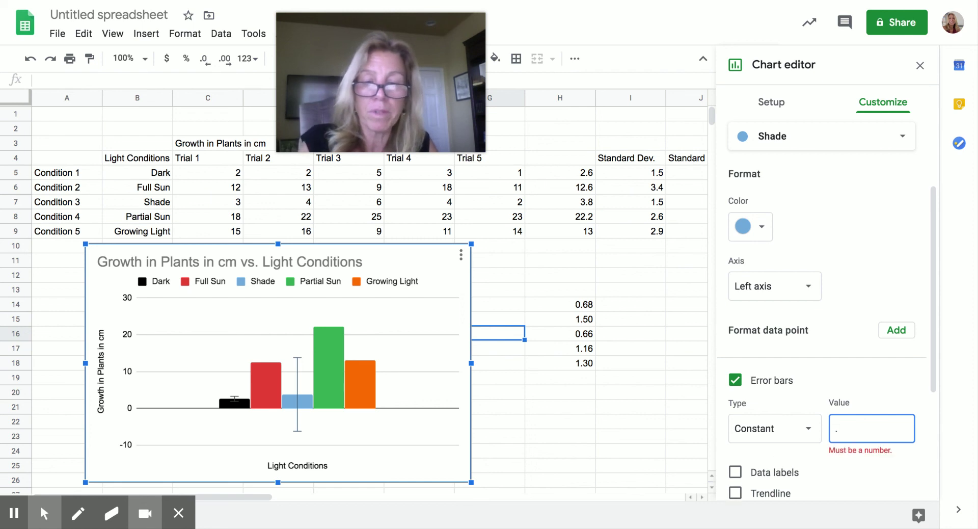
pyautogui.write('.6')
pyautogui.press('BackSpace')
pyautogui.press('BackSpace')
pyautogui.write('0.66')
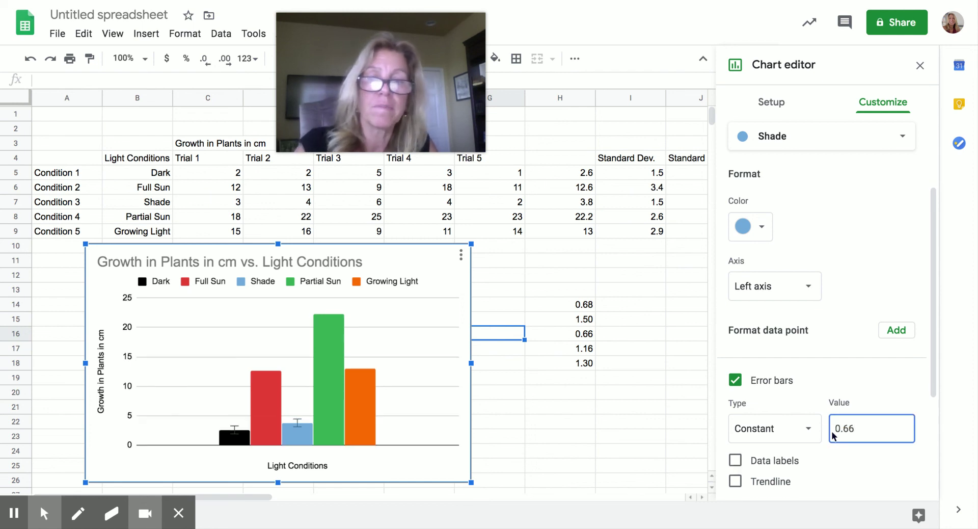
pyautogui.click(840, 208)
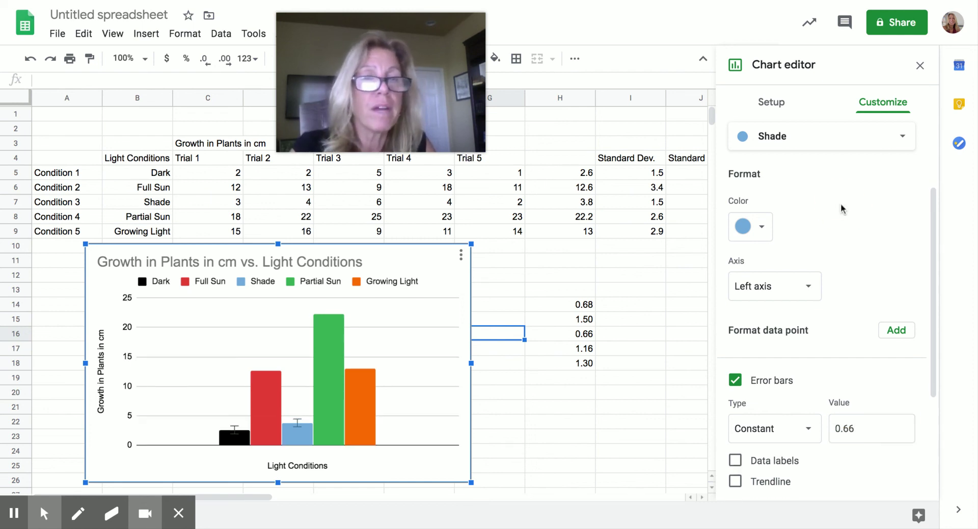
# Select the Full Sun series and colour its bar pale yellow.
pyautogui.click(851, 143)
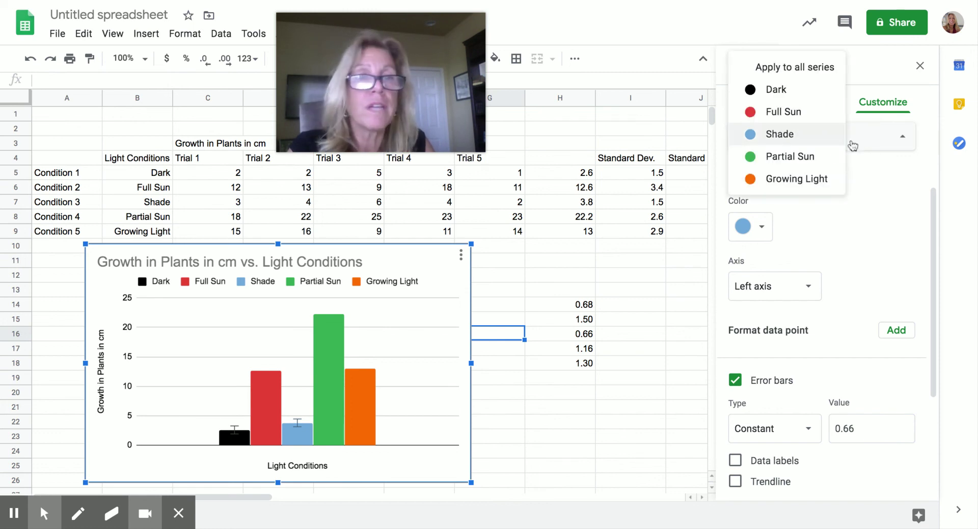
pyautogui.click(794, 113)
pyautogui.click(762, 226)
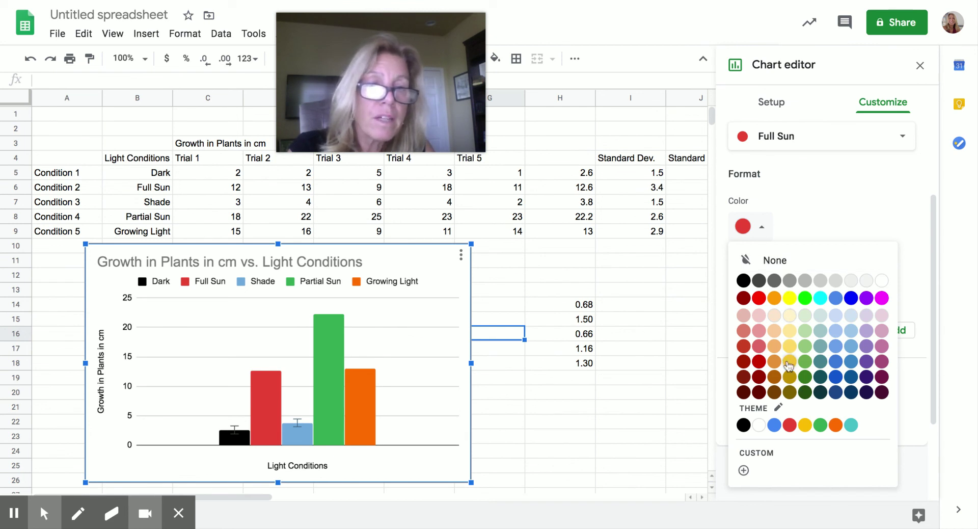
pyautogui.click(790, 298)
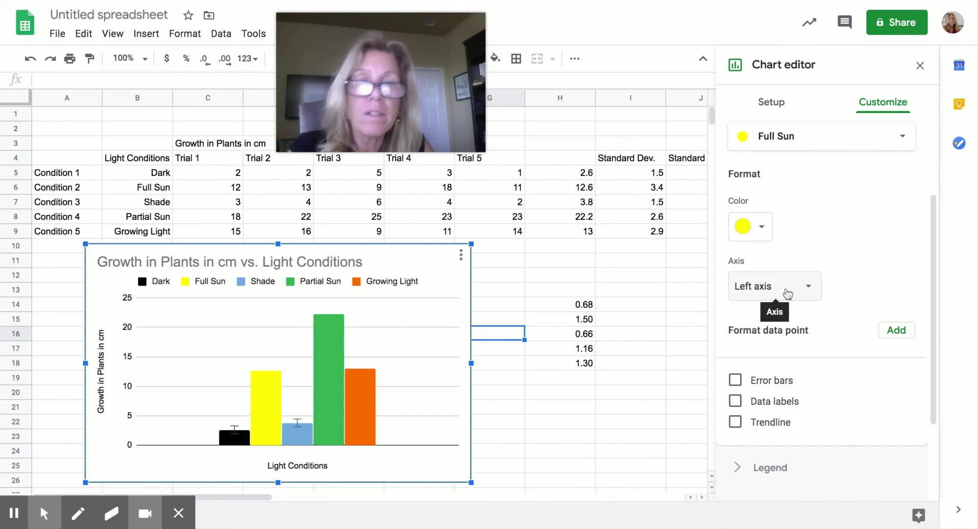
pyautogui.click(763, 229)
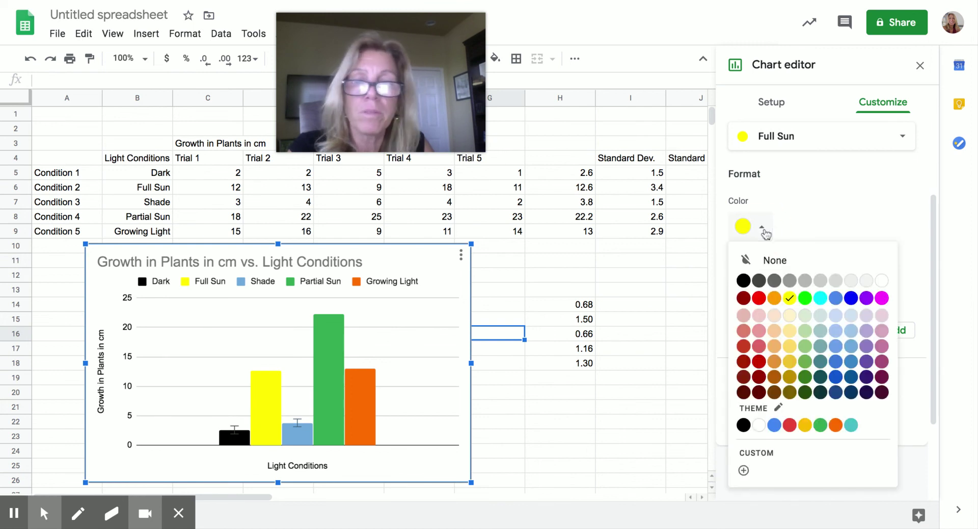
pyautogui.click(789, 330)
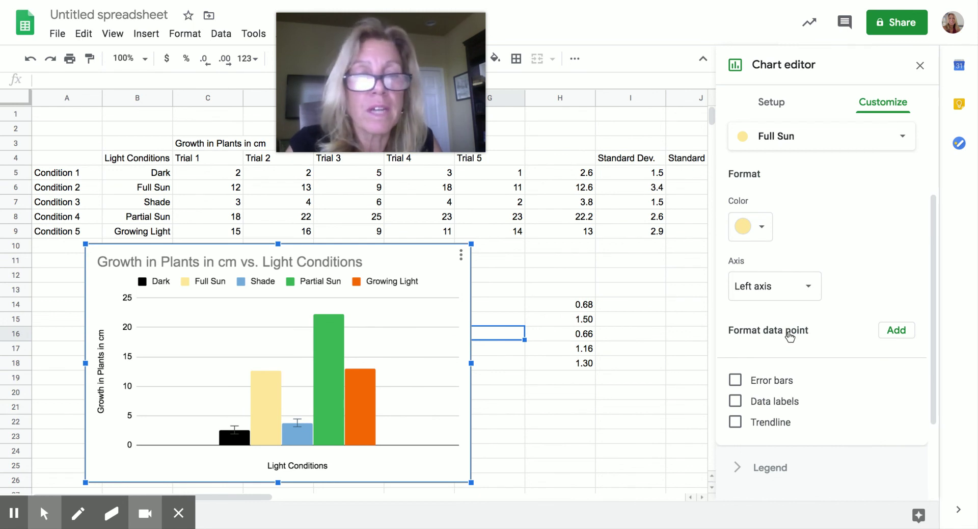
# Add constant error bars with value 1.5 to the Full Sun bar.
pyautogui.click(735, 380)
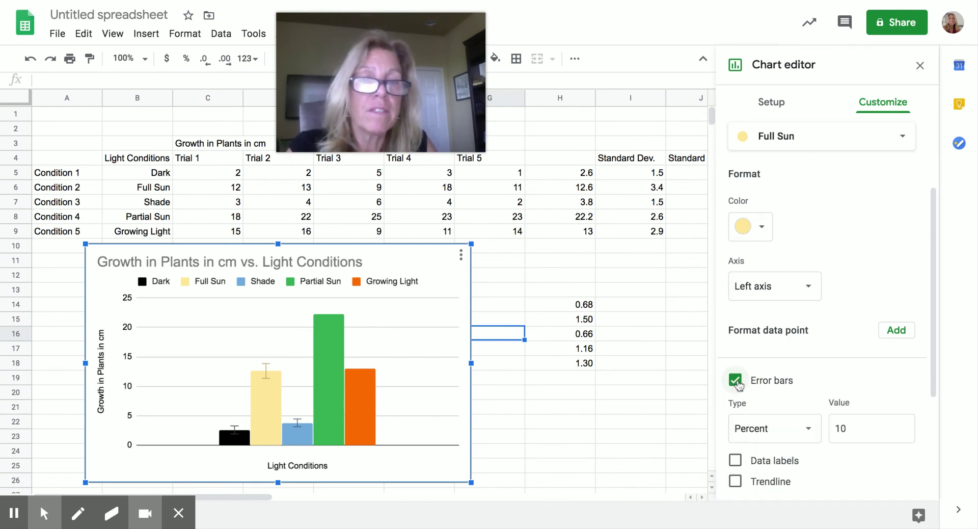
pyautogui.click(808, 432)
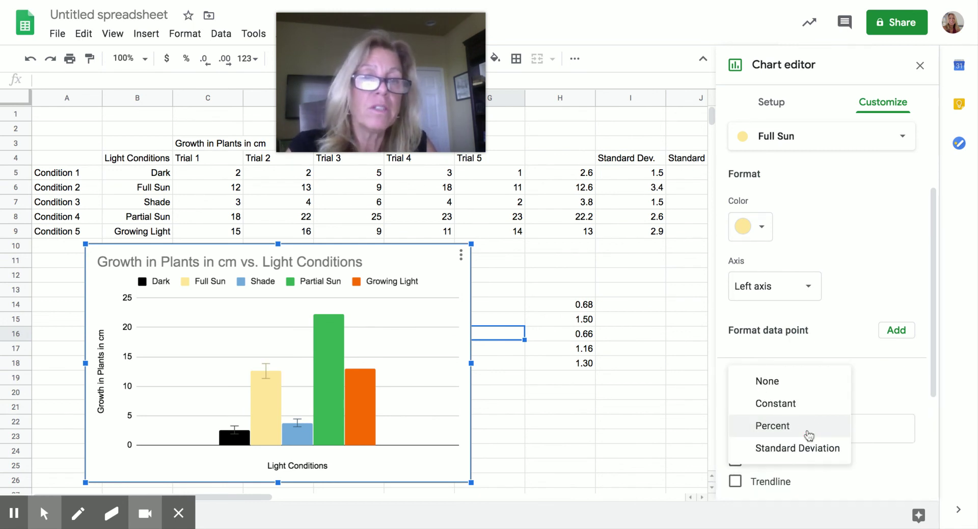
pyautogui.click(784, 404)
pyautogui.click(855, 430)
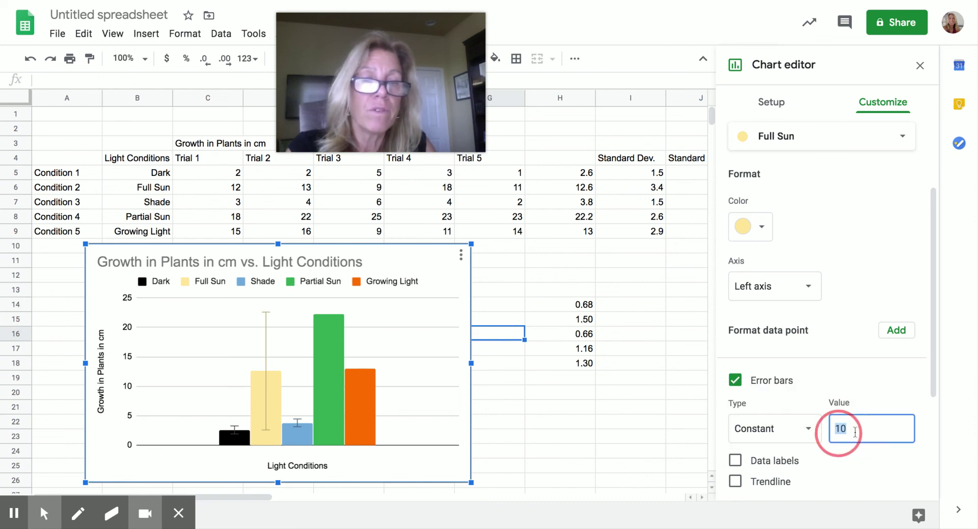
pyautogui.write('1.')
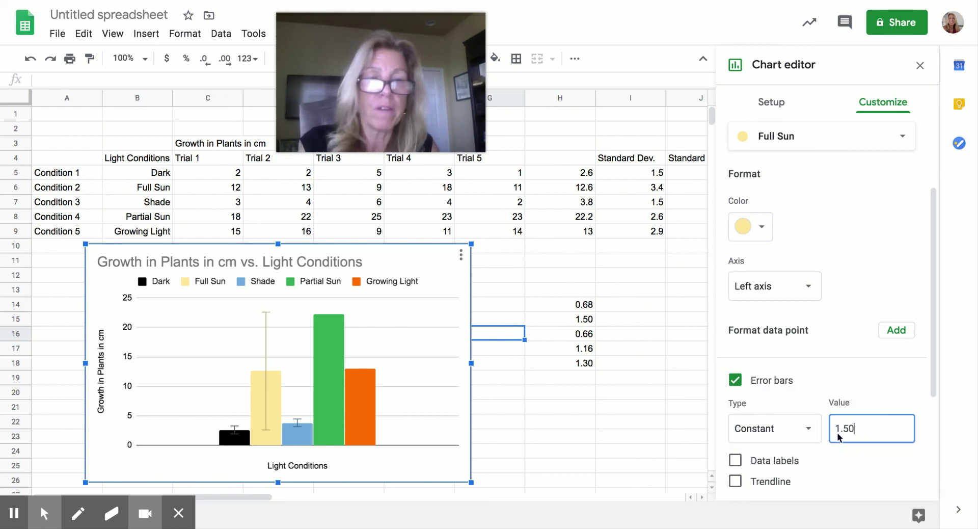
pyautogui.write('50')
pyautogui.press('BackSpace')
pyautogui.click(896, 236)
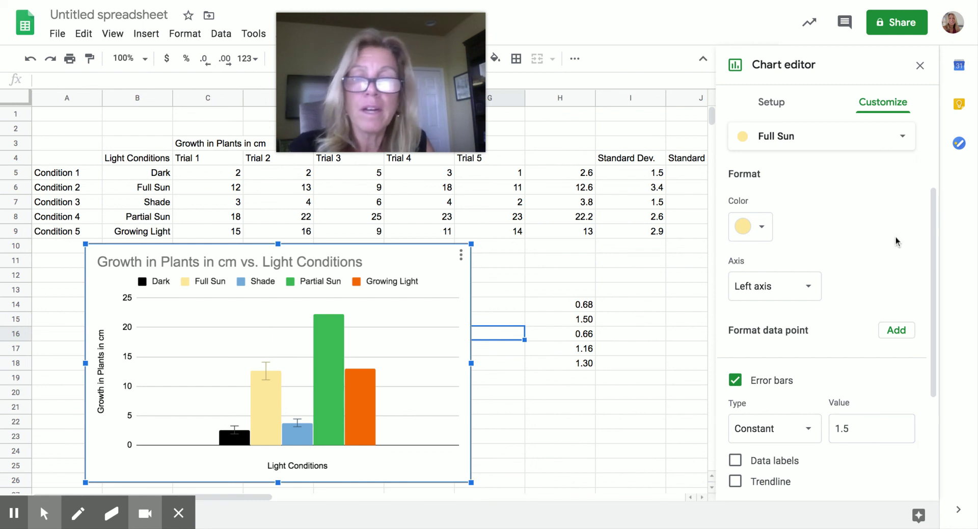
# Select the Partial Sun bar and colour it dark gold.
pyautogui.click(326, 360)
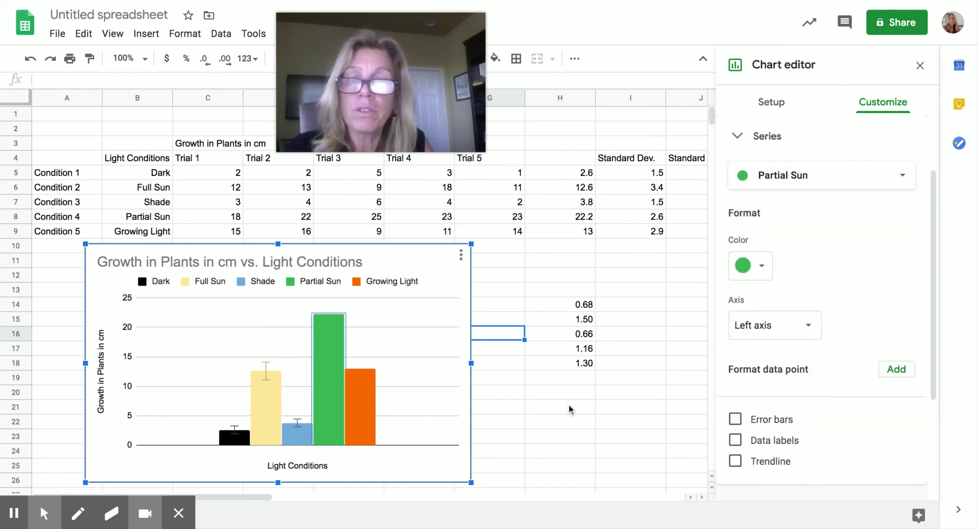
pyautogui.click(763, 266)
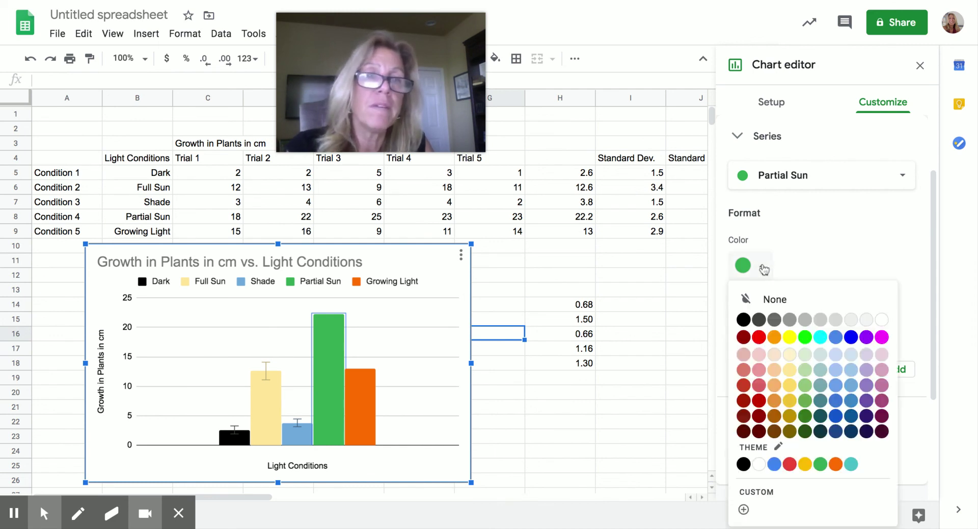
pyautogui.click(789, 416)
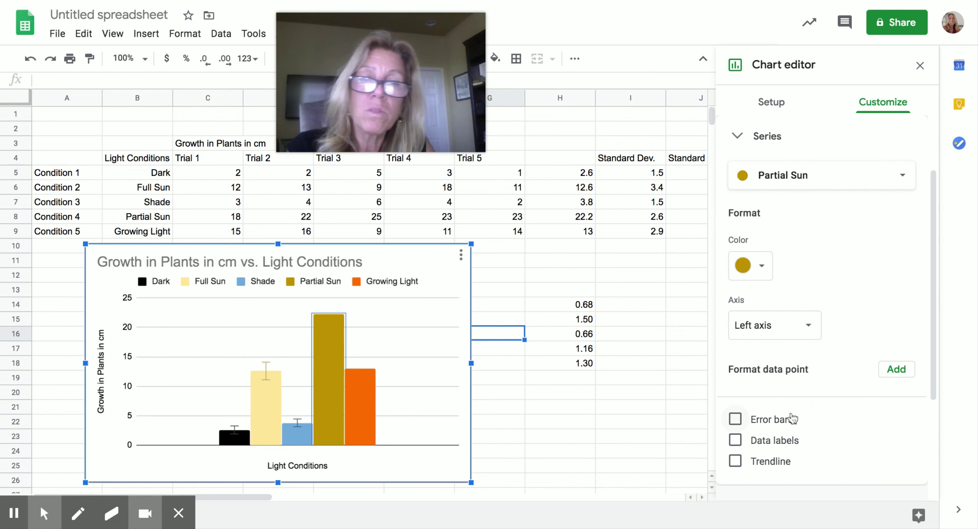
# Add constant error bars to Partial Sun, entering 1.16 as the value.
pyautogui.click(735, 419)
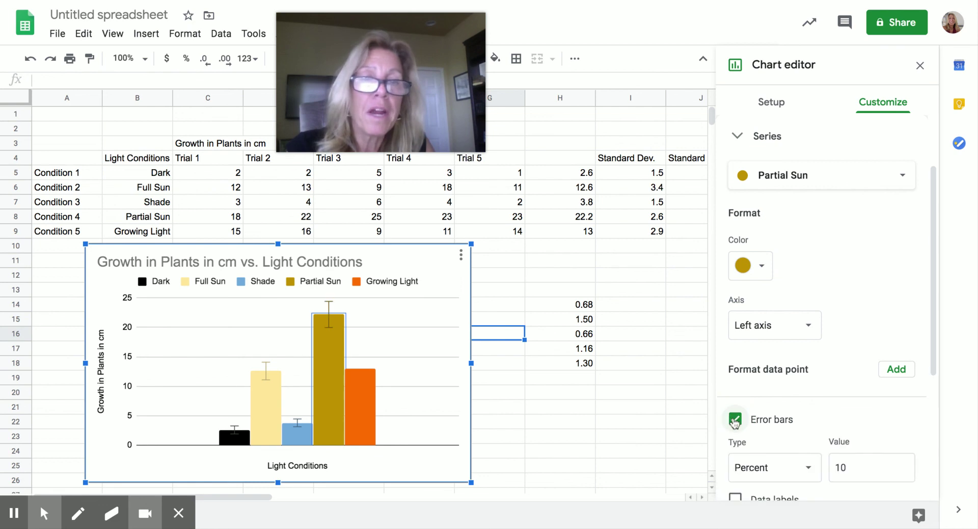
pyautogui.click(795, 461)
pyautogui.click(790, 447)
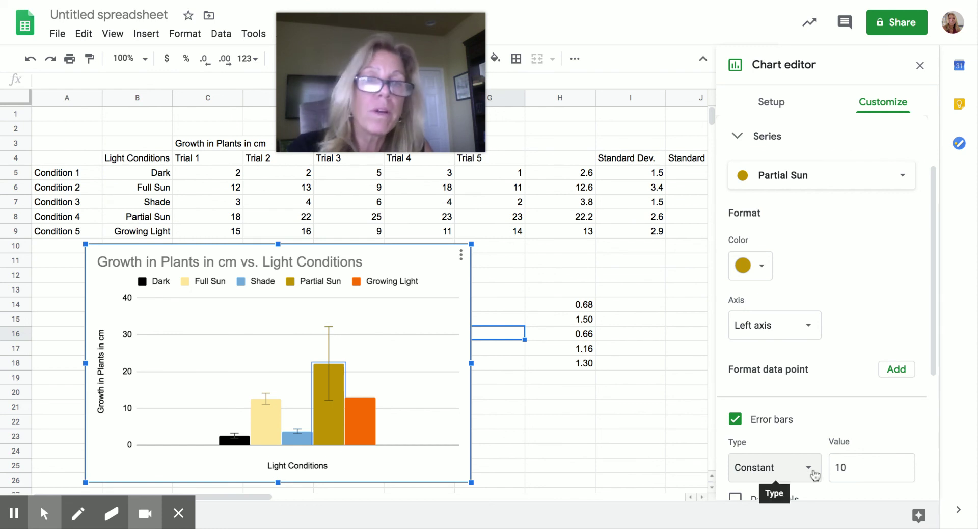
pyautogui.doubleClick(857, 467)
pyautogui.write('16')
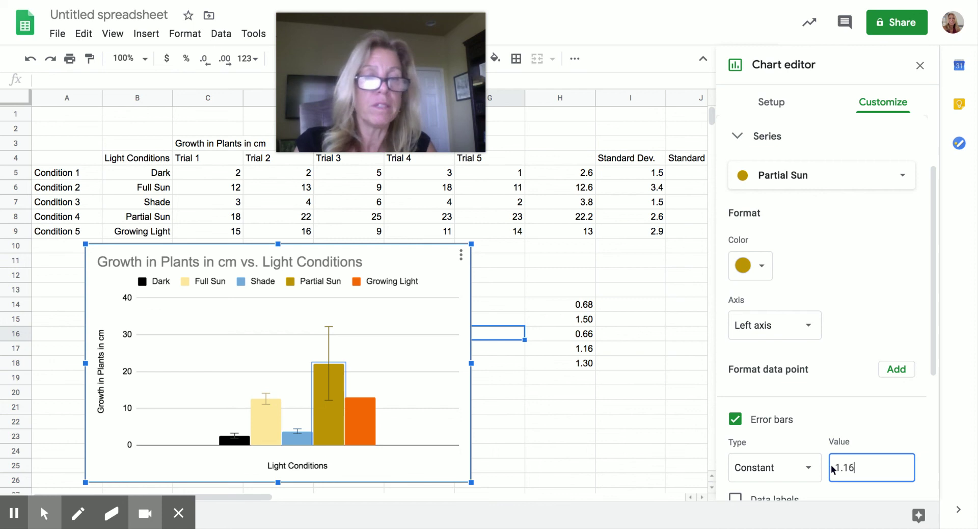
pyautogui.write('.16')
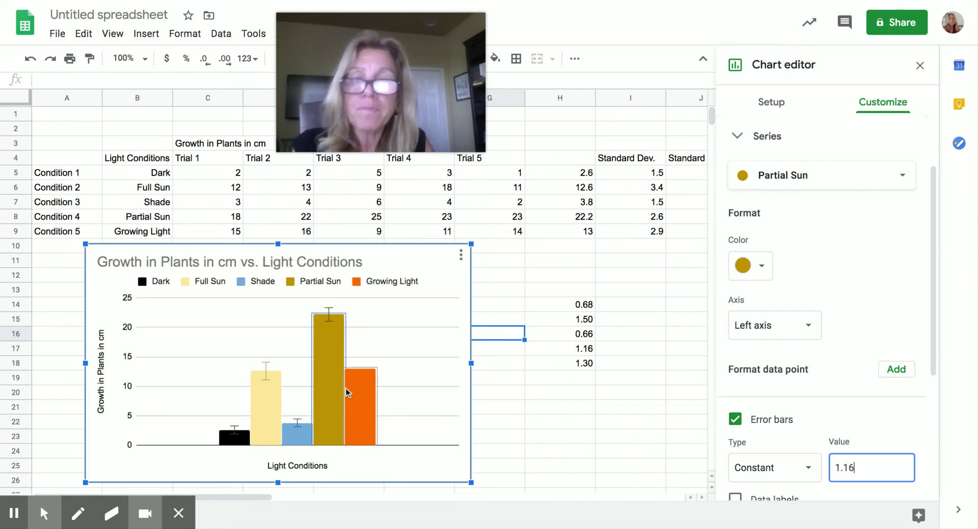
# Give the Growing Light series constant error bars of 1.3, then deselect the chart.
pyautogui.click(374, 414)
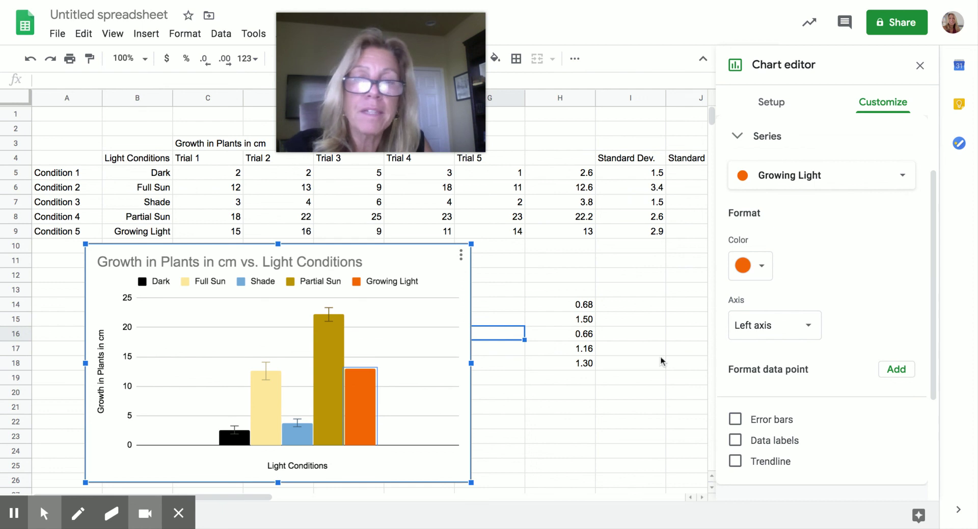
pyautogui.click(734, 419)
pyautogui.click(768, 466)
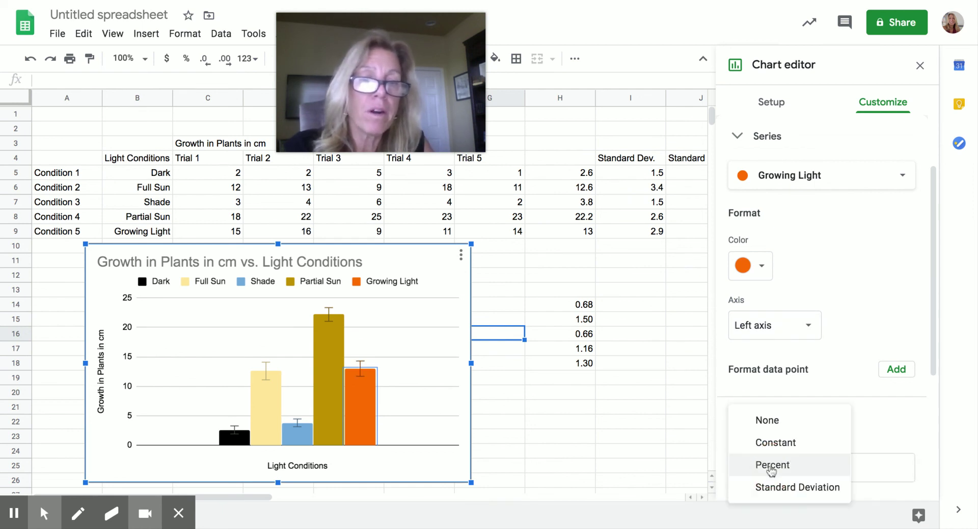
pyautogui.click(768, 441)
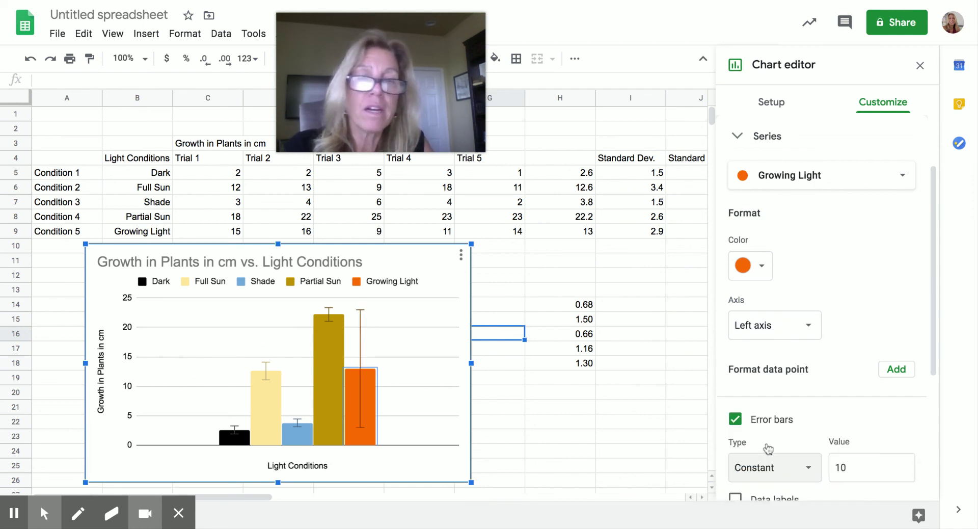
pyautogui.doubleClick(857, 467)
pyautogui.write('1')
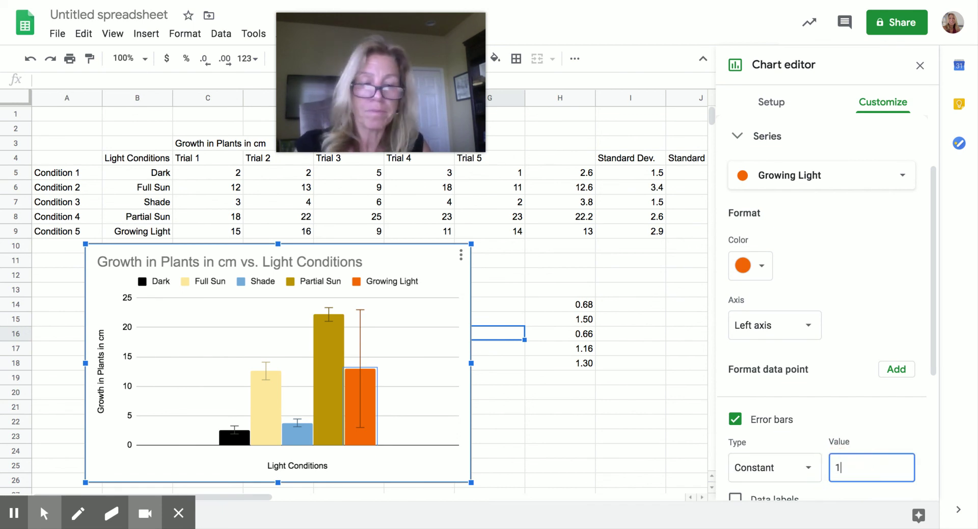
pyautogui.write('30')
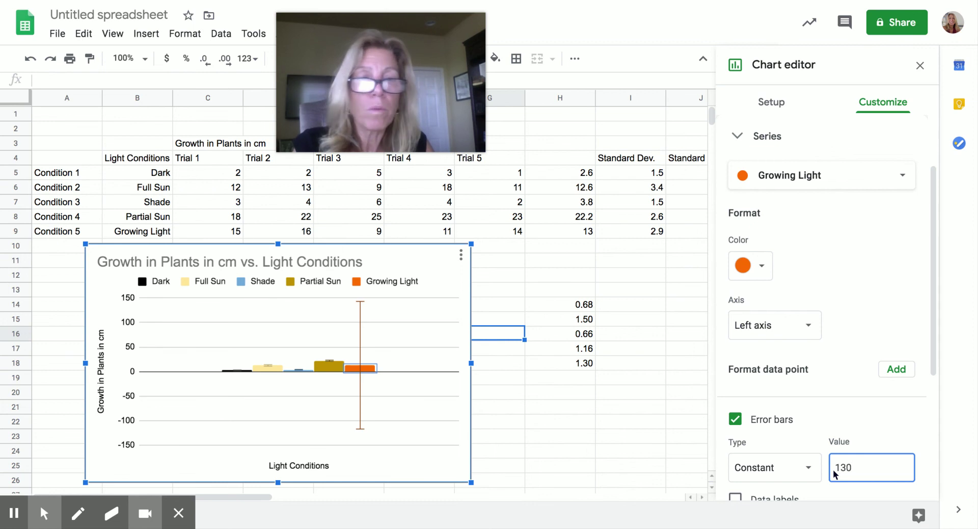
pyautogui.doubleClick(877, 467)
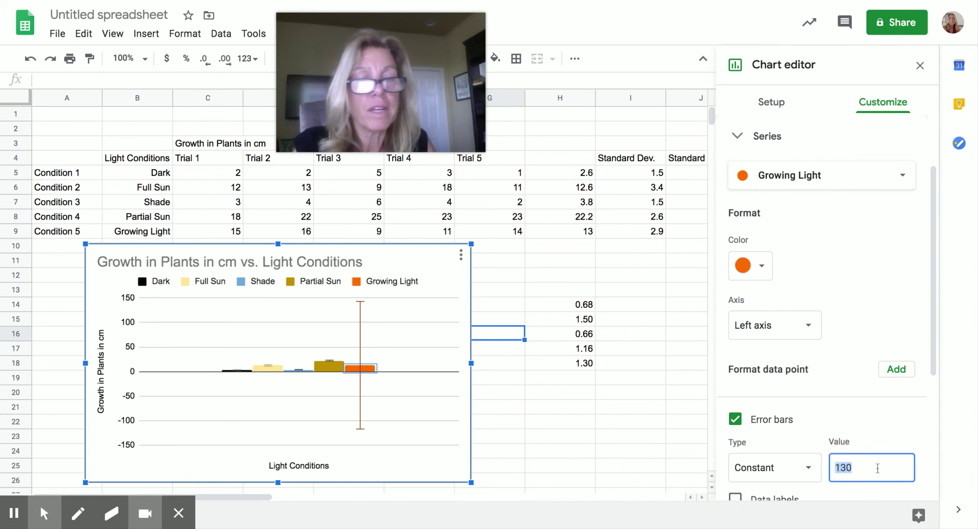
pyautogui.write('1.')
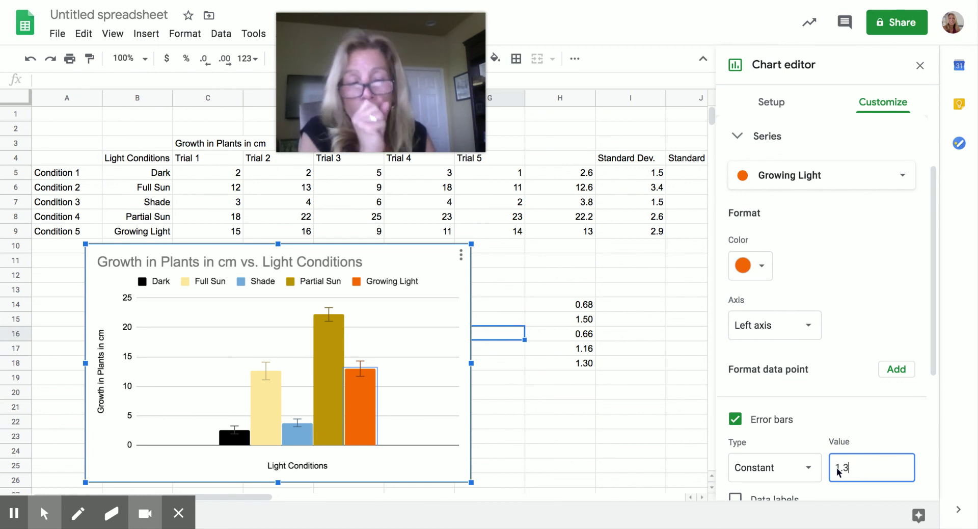
pyautogui.click(616, 446)
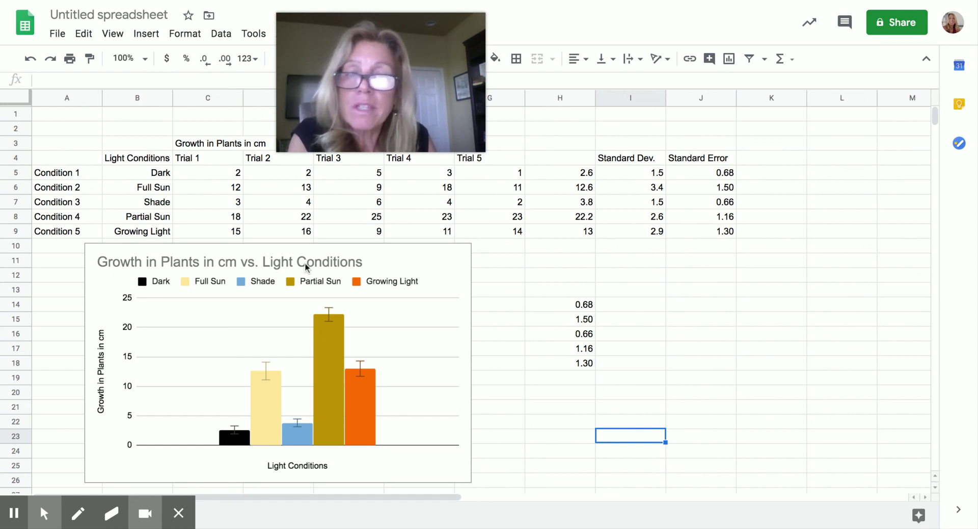
# Reopen the chart editor via Edit chart and expand Customize > Chart & axis titles.
pyautogui.click(309, 292)
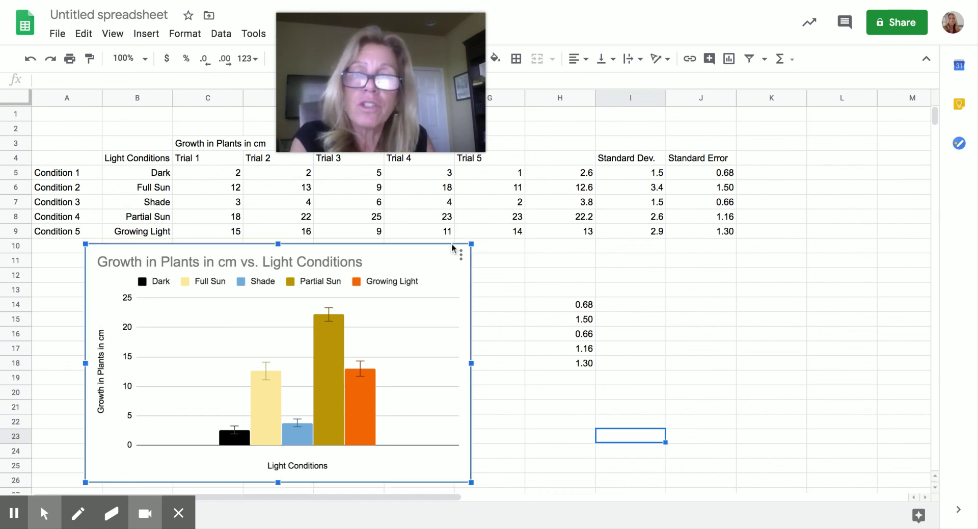
pyautogui.click(460, 254)
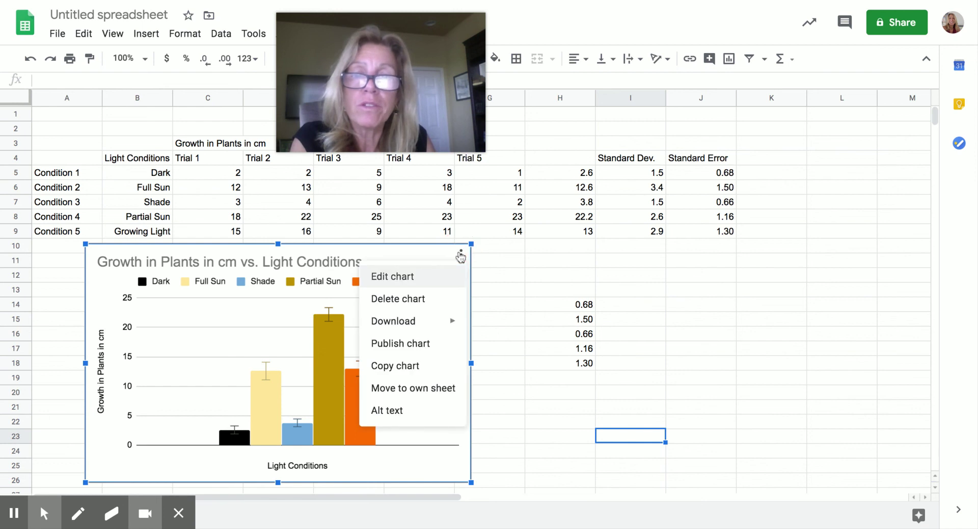
pyautogui.click(440, 283)
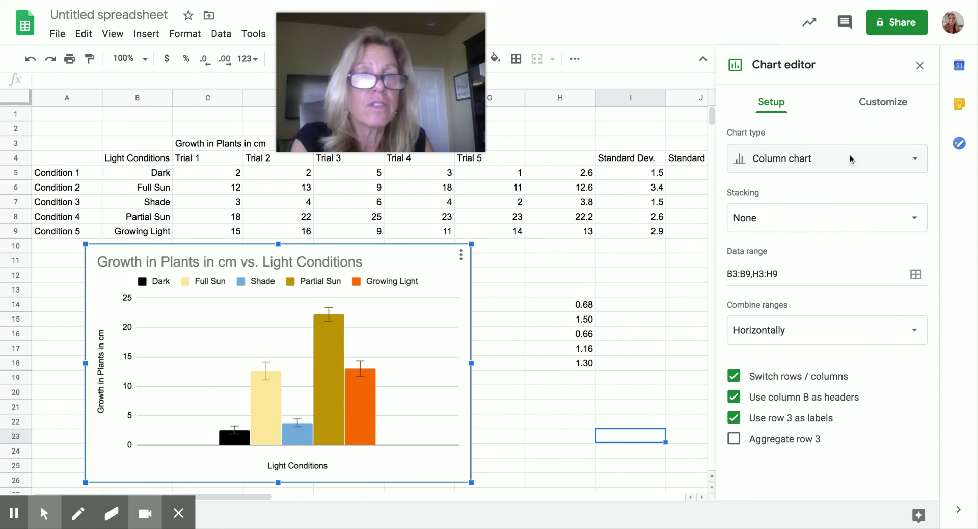
pyautogui.click(885, 104)
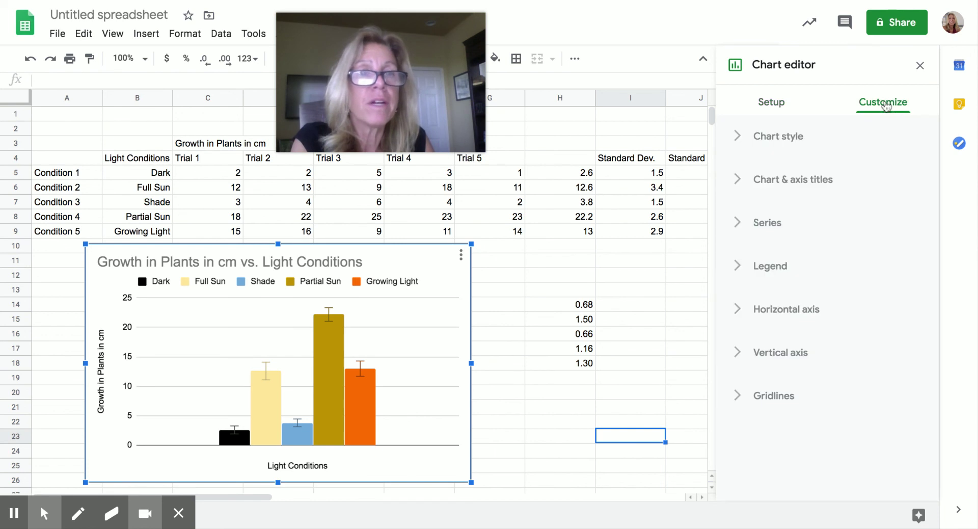
pyautogui.click(768, 135)
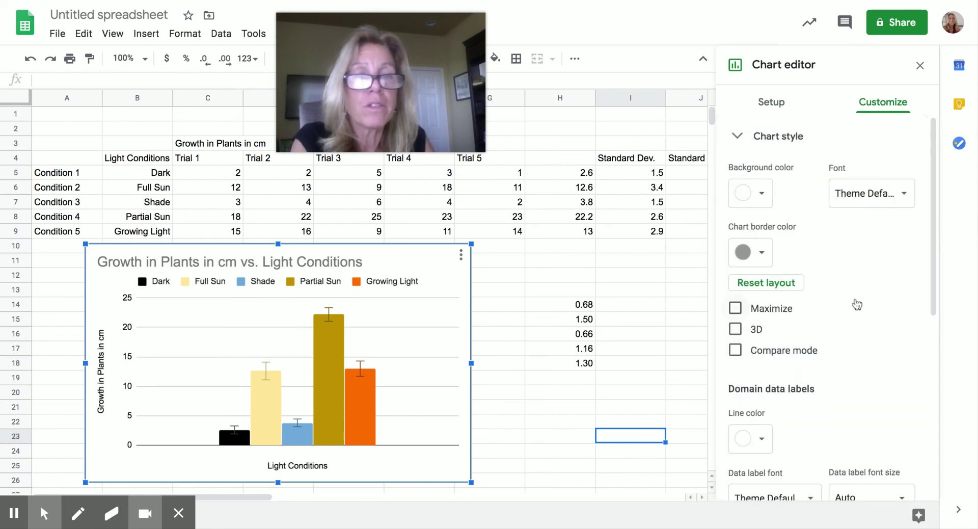
pyautogui.click(737, 136)
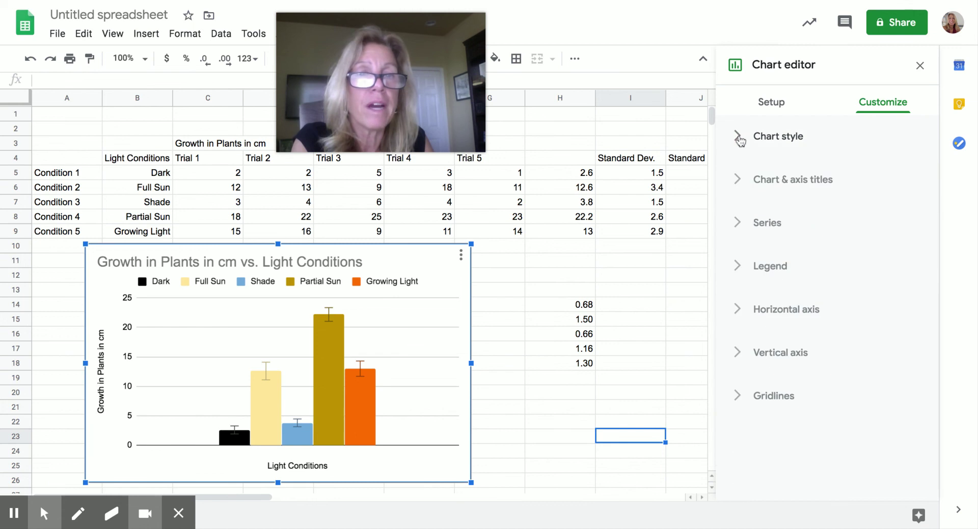
pyautogui.click(742, 188)
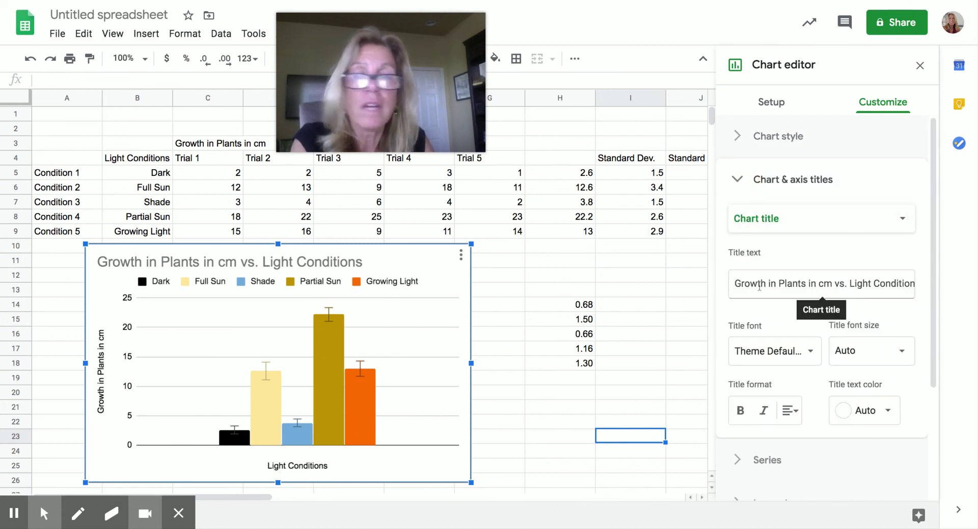
# Switch the title type to Chart subtitle and enter 'Investigative Lab 2020' as its text.
pyautogui.click(847, 220)
pyautogui.click(823, 243)
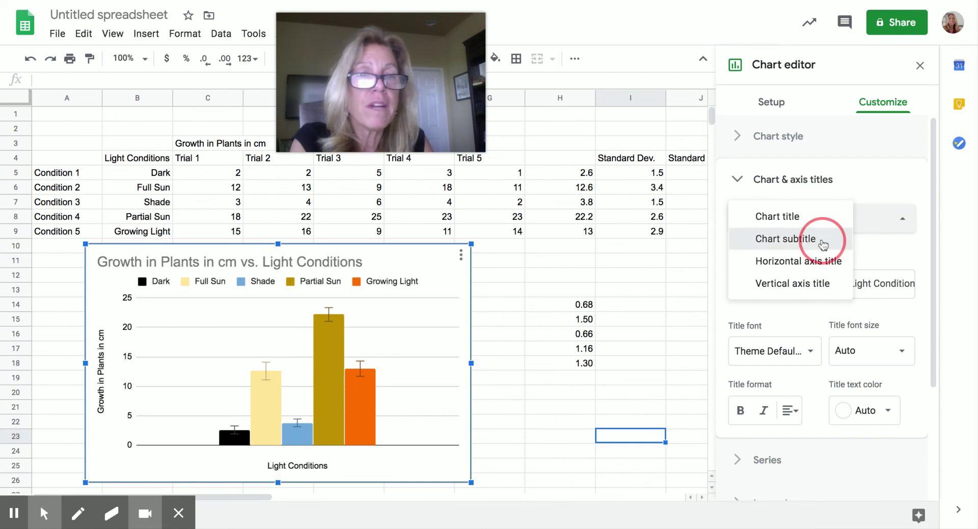
pyautogui.click(764, 281)
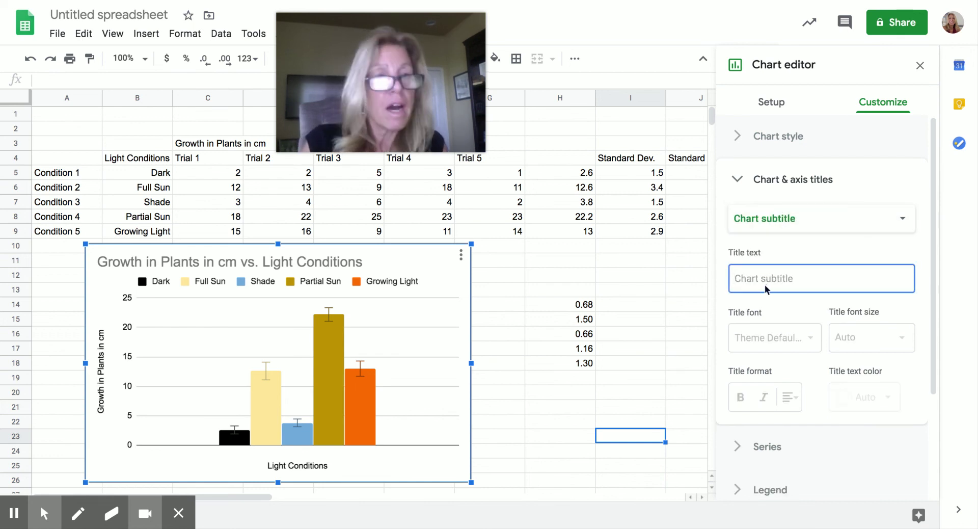
pyautogui.write('Back')
pyautogui.press('BackSpace')
pyautogui.press('BackSpace')
pyautogui.press('BackSpace')
pyautogui.press('BackSpace')
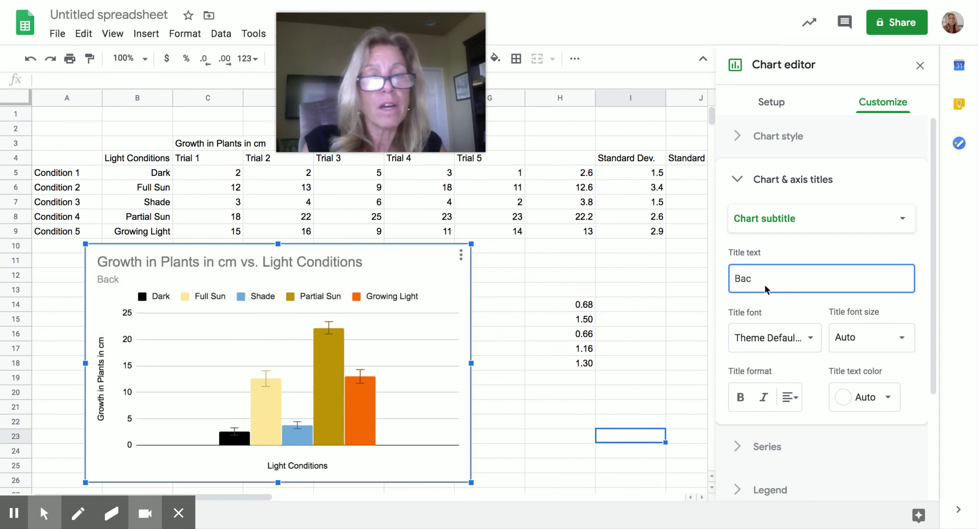
pyautogui.write('Investi')
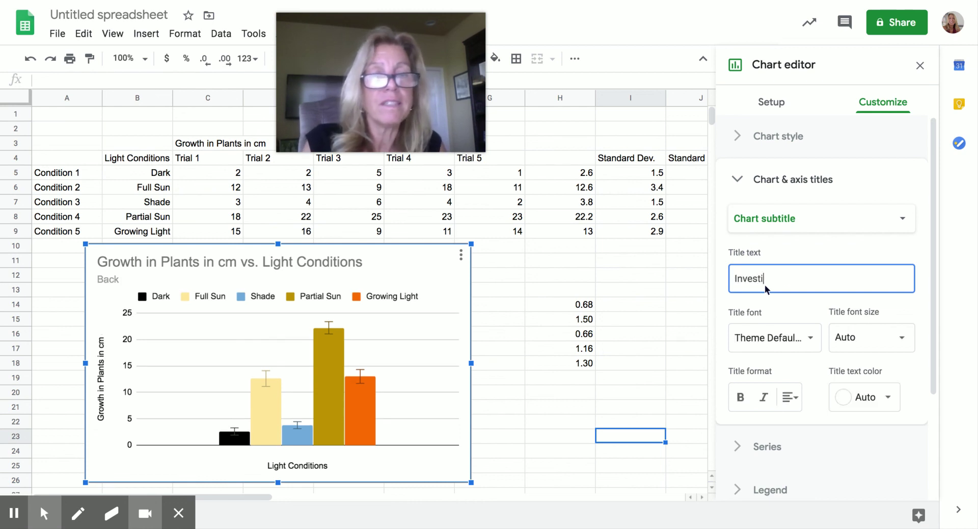
pyautogui.write('gative Lab 2020')
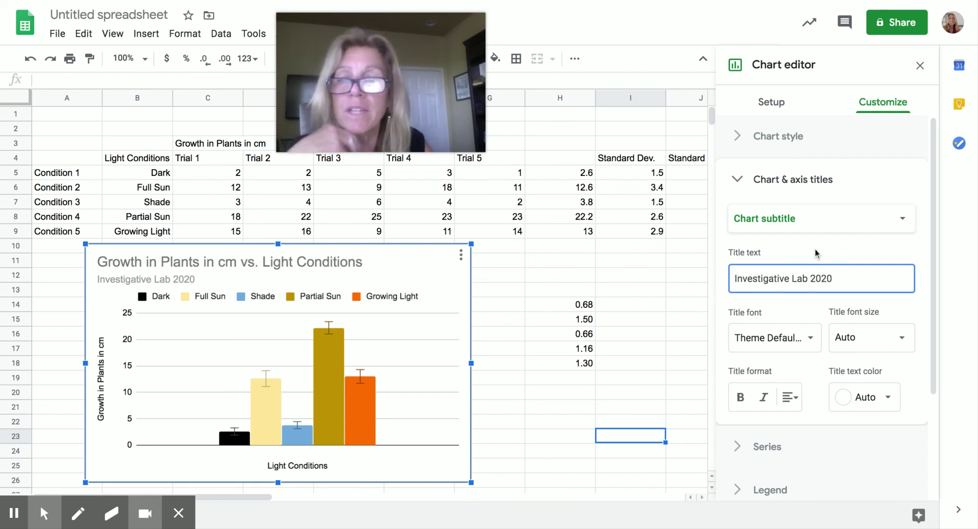
pyautogui.click(822, 182)
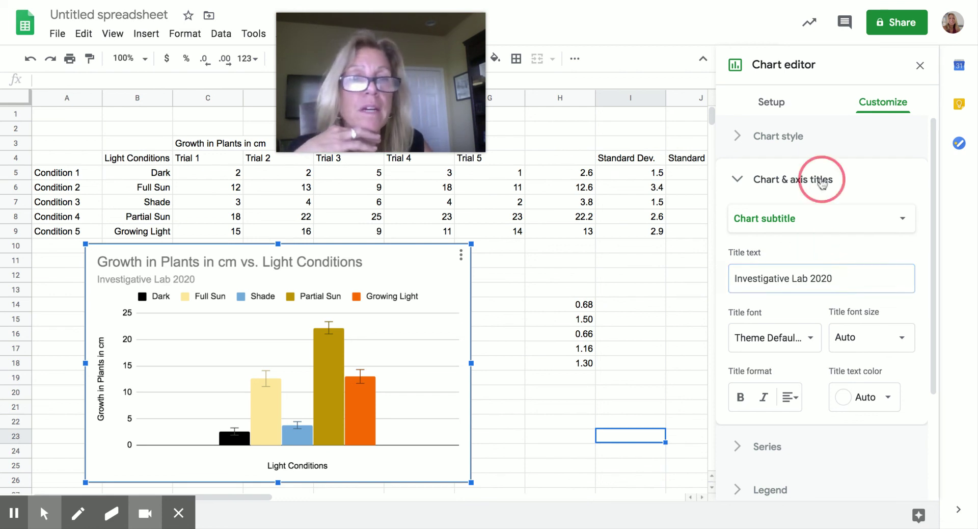
pyautogui.click(744, 183)
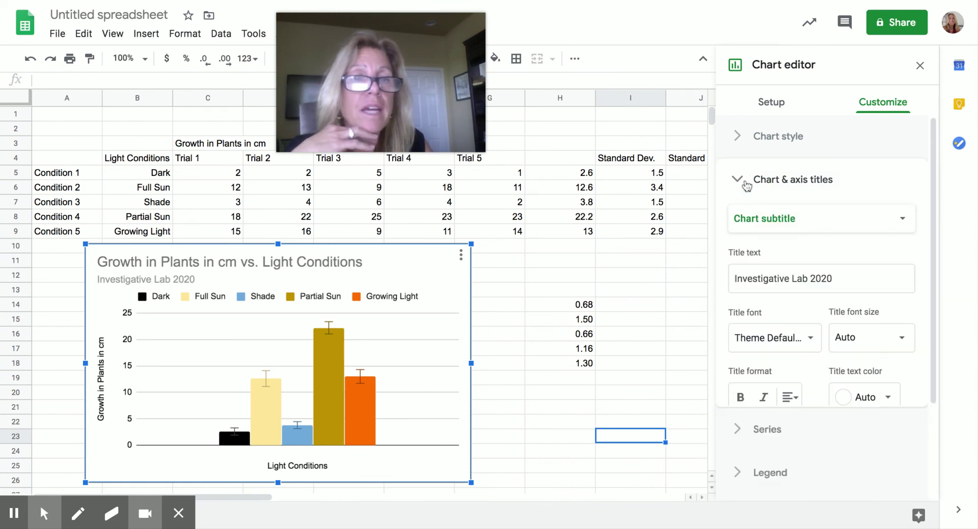
pyautogui.click(885, 220)
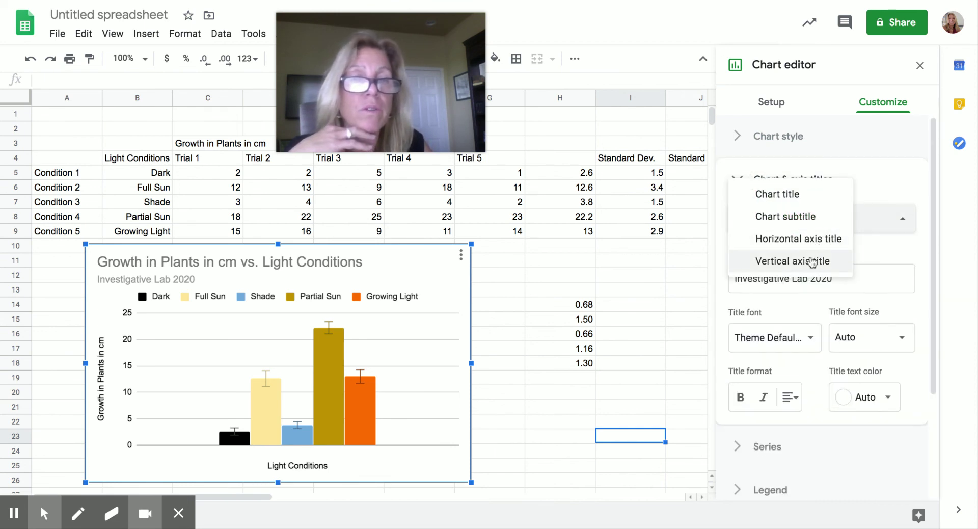
pyautogui.click(876, 183)
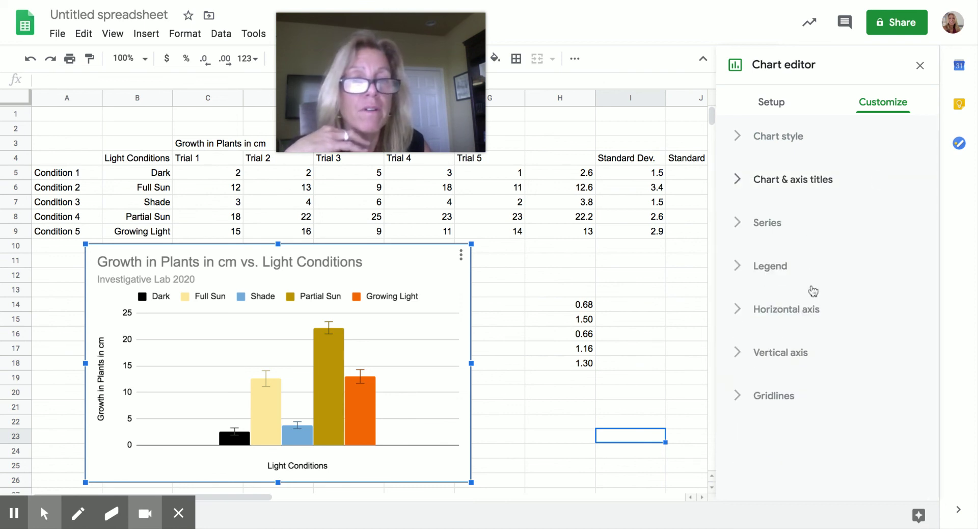
# Set the Legend position to Bottom in the Customize tab.
pyautogui.click(738, 266)
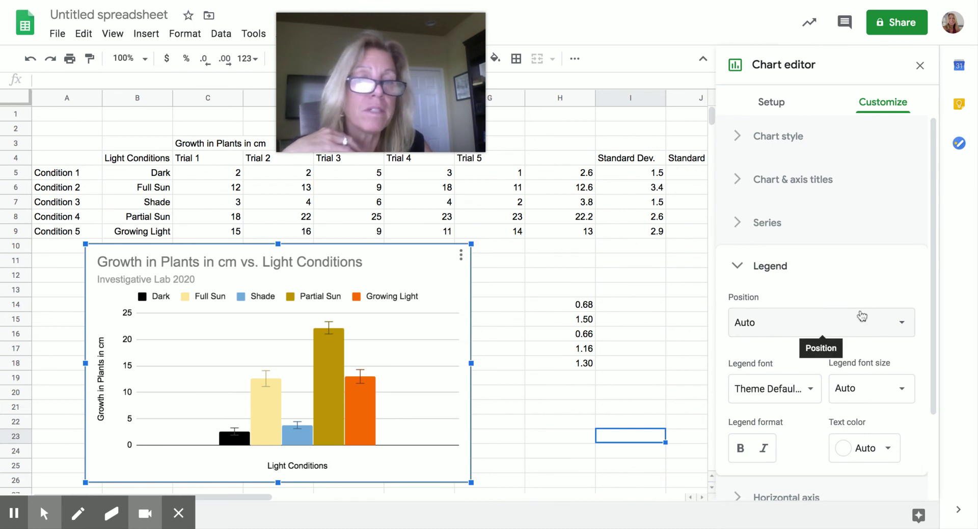
pyautogui.click(876, 323)
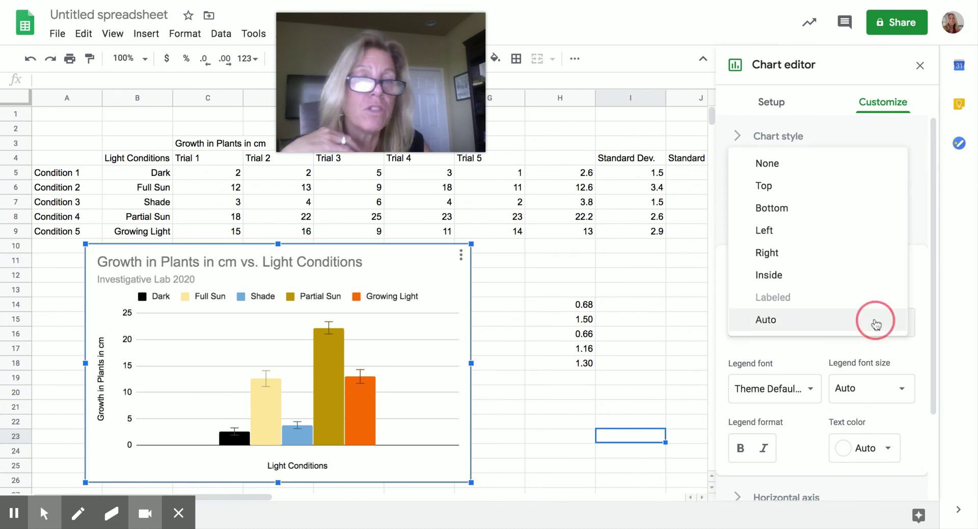
pyautogui.click(815, 210)
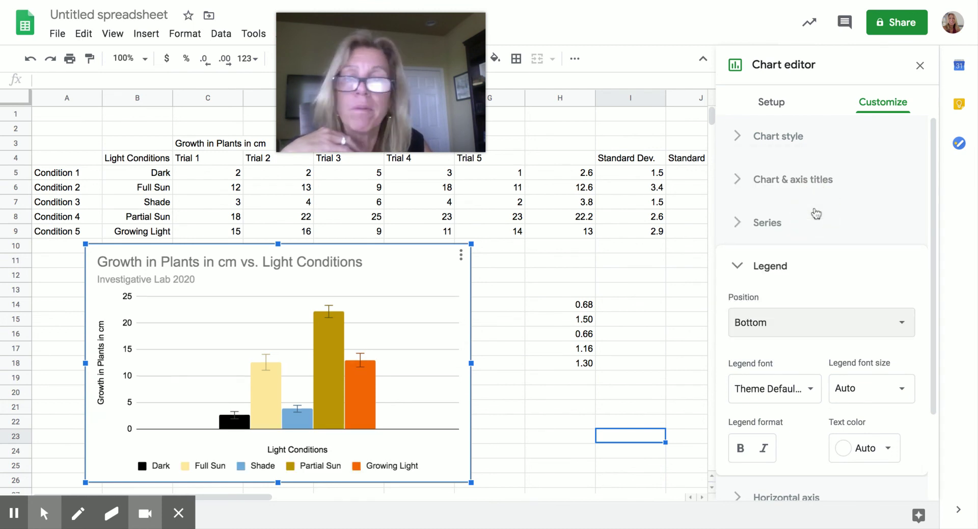
# Close the editor and download the chart as a PDF document (.pdf).
pyautogui.click(687, 292)
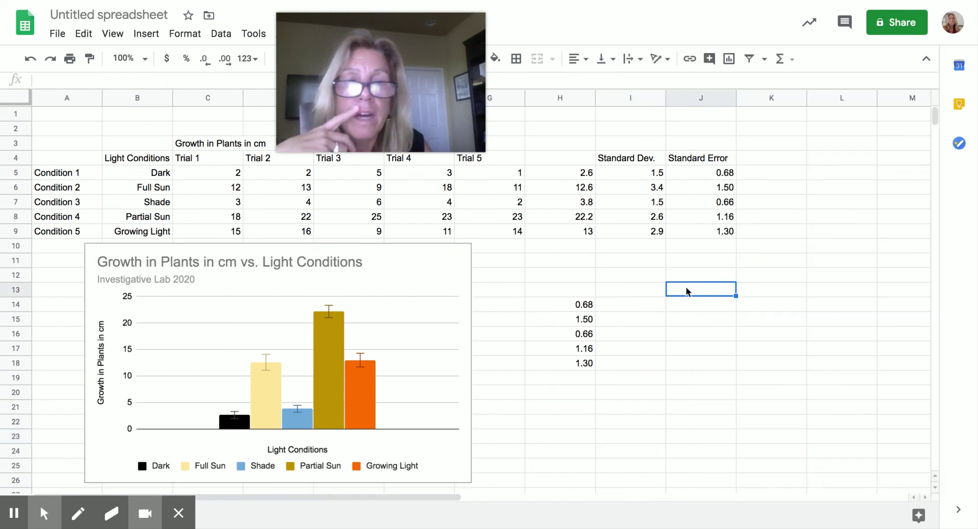
pyautogui.click(449, 271)
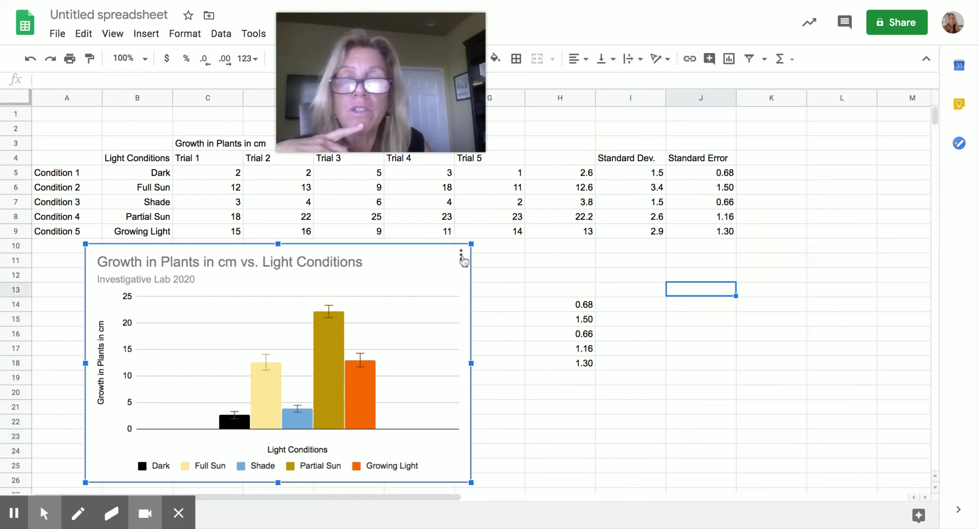
pyautogui.click(461, 255)
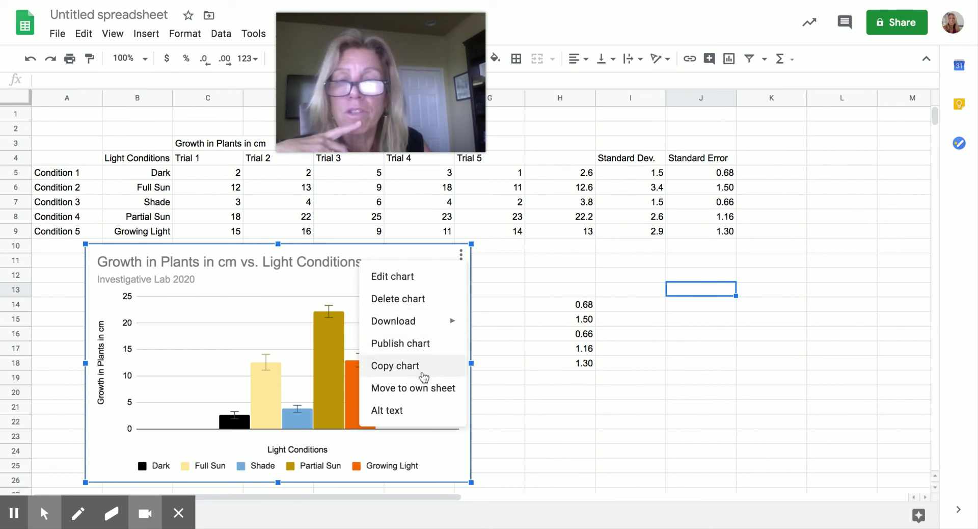
pyautogui.moveTo(406, 325)
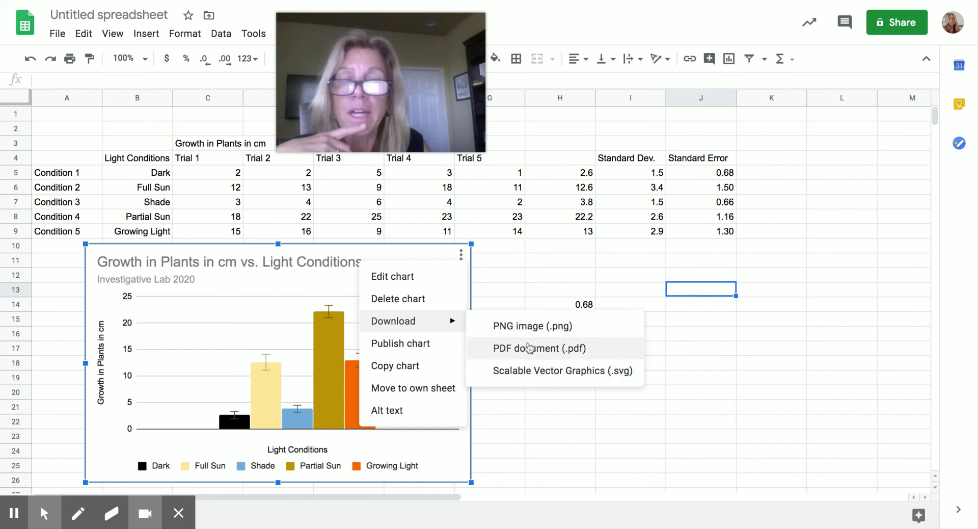
pyautogui.click(529, 348)
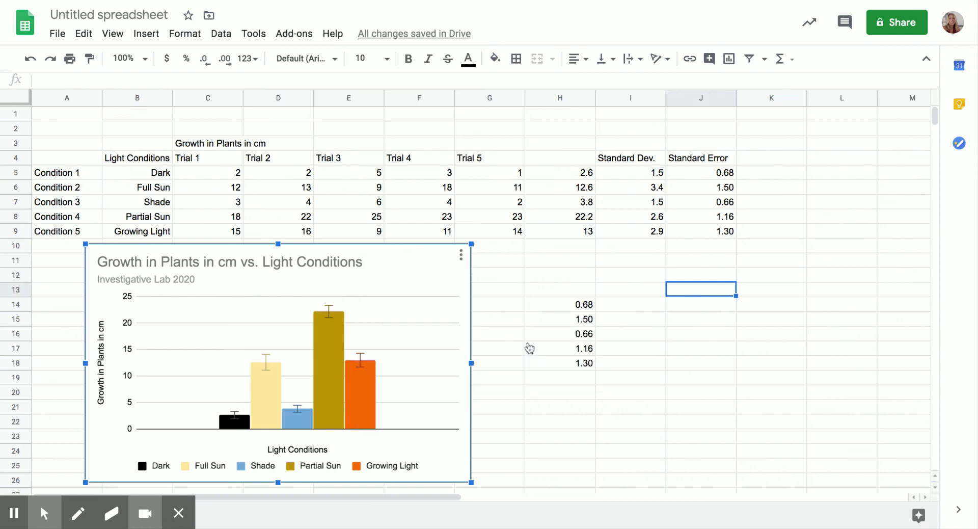